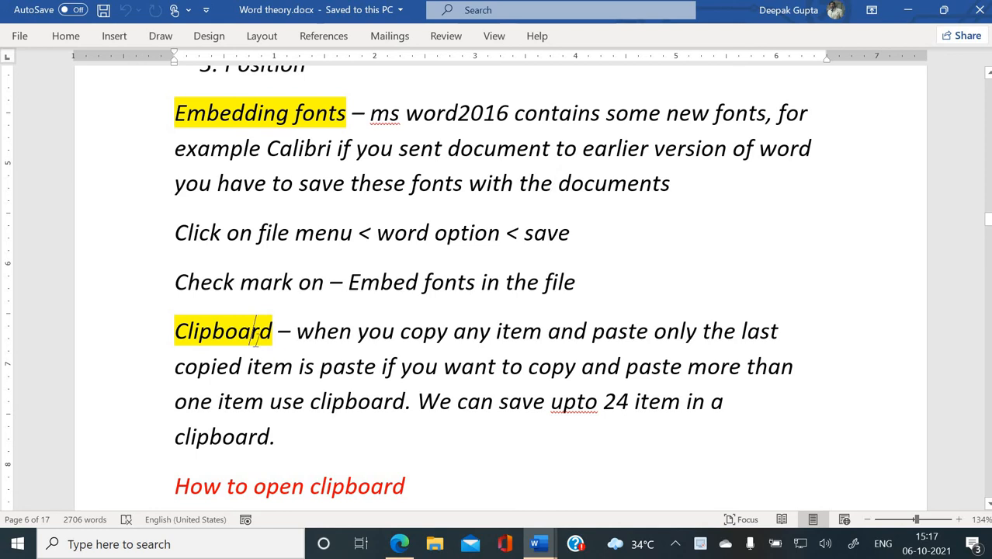
Return to the Embedding fonts notes and expand the collapsed ribbon to show the Home commands.
scroll(256, 342, up, 2)
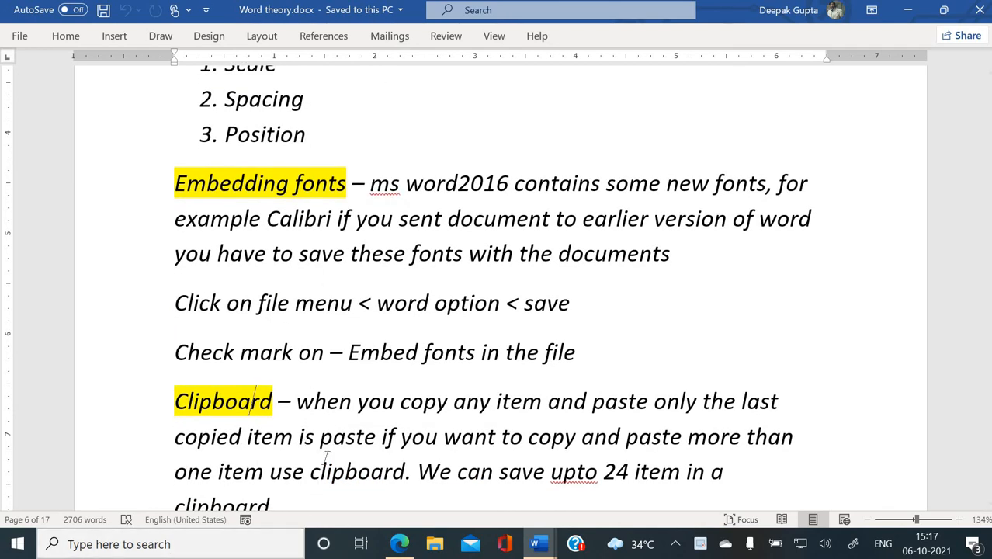
scroll(326, 456, down, 5)
scroll(326, 457, down, 6)
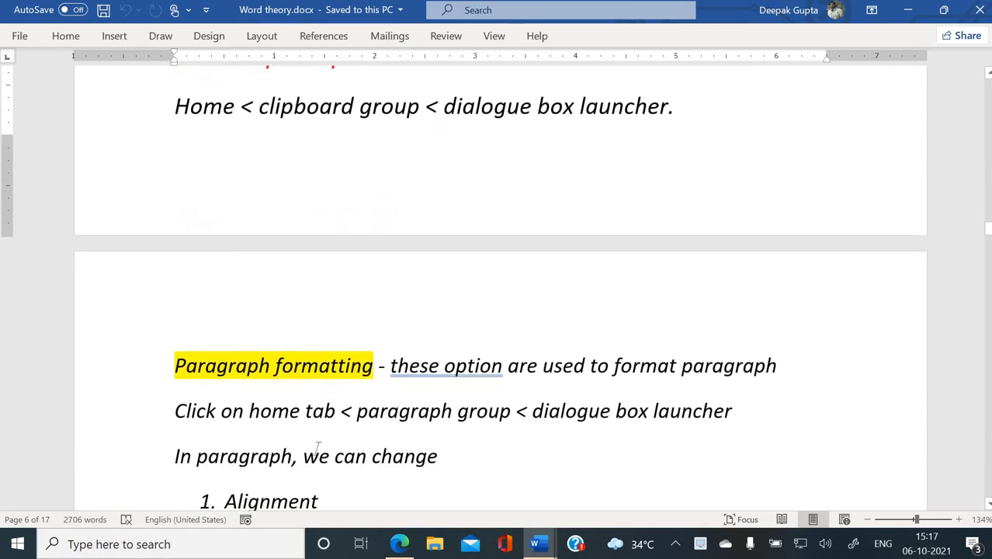
scroll(309, 421, up, 11)
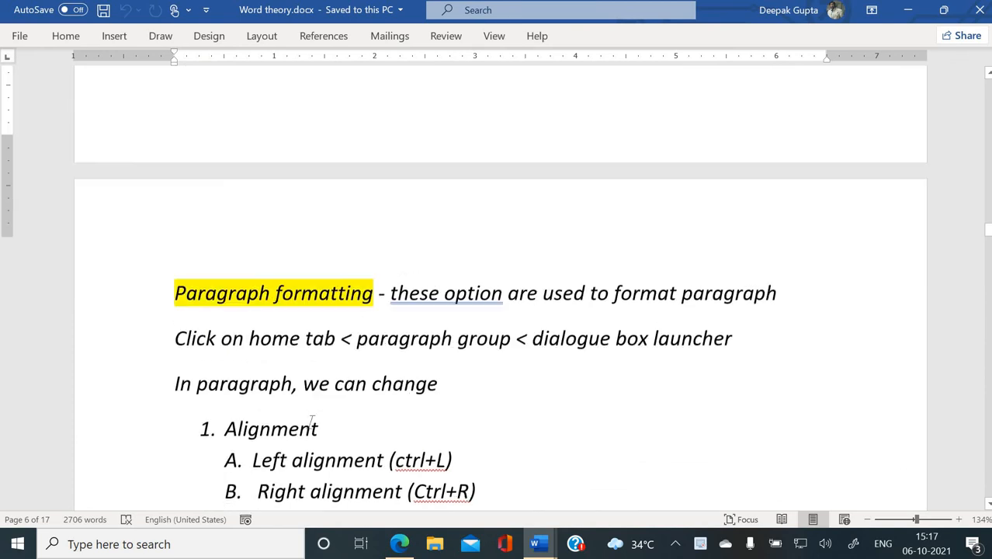
scroll(309, 421, up, 1)
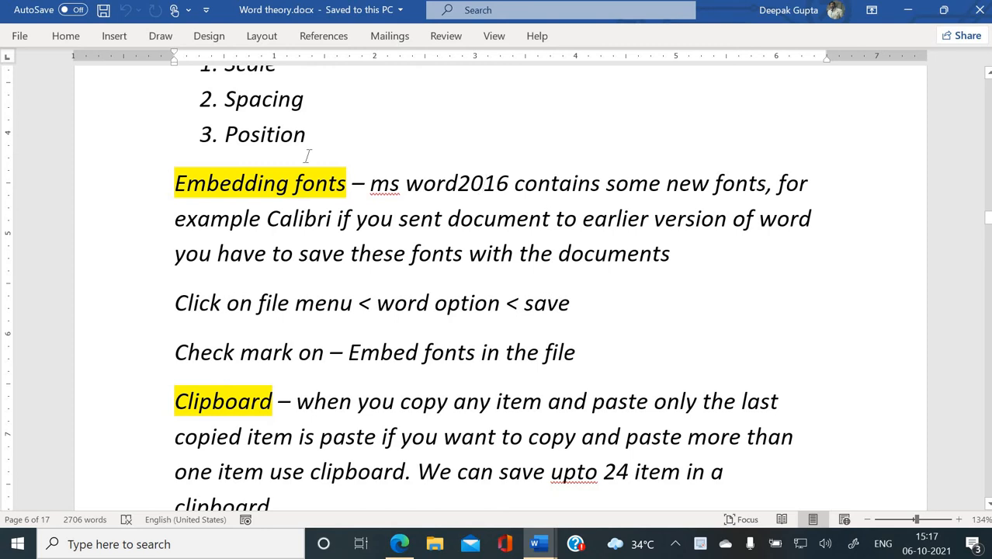
key(ctrl+F1)
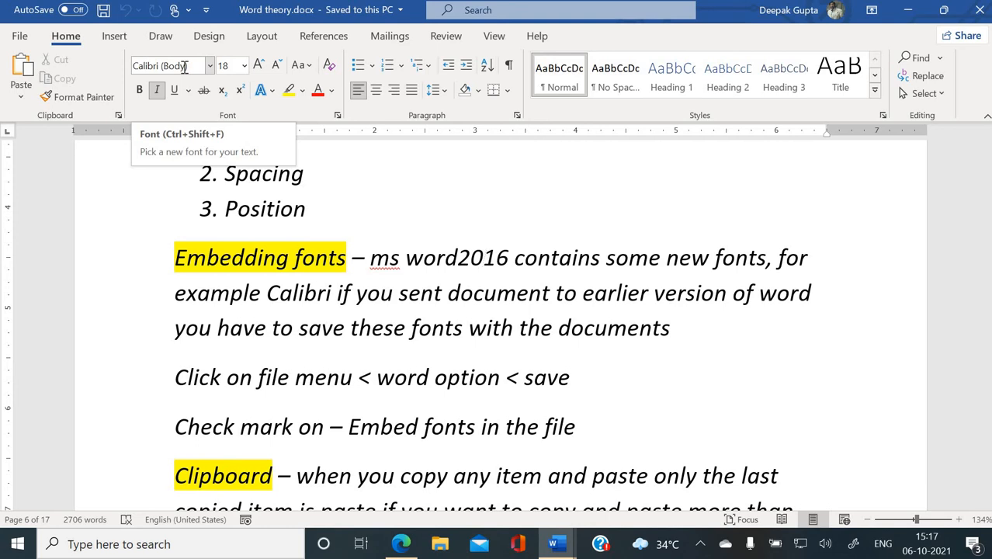
click(184, 66)
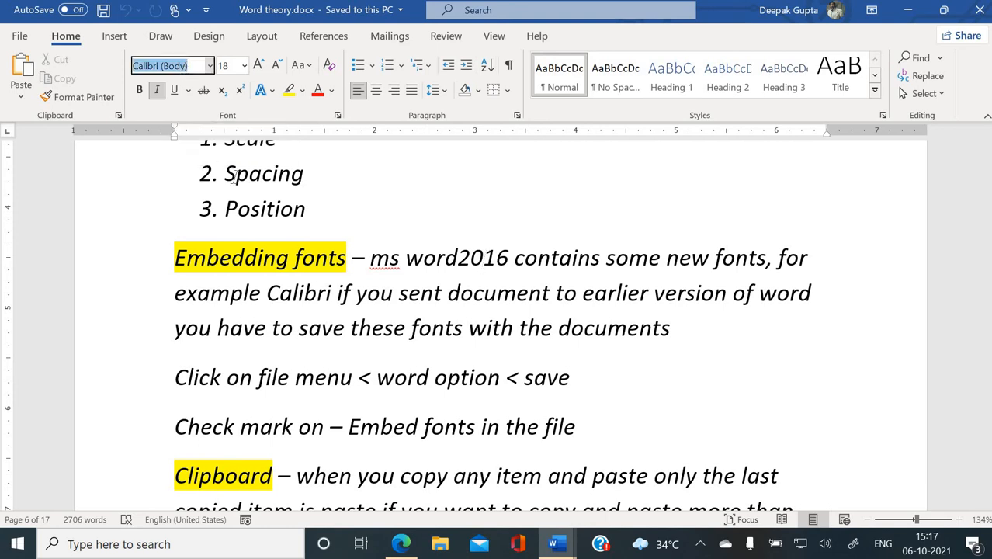
click(351, 272)
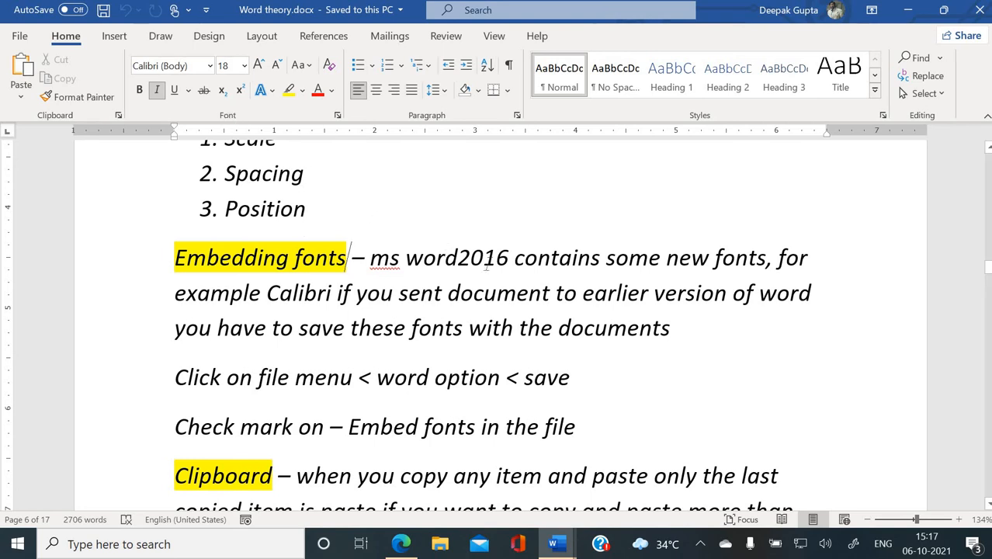
click(461, 256)
drag(489, 250, 500, 256)
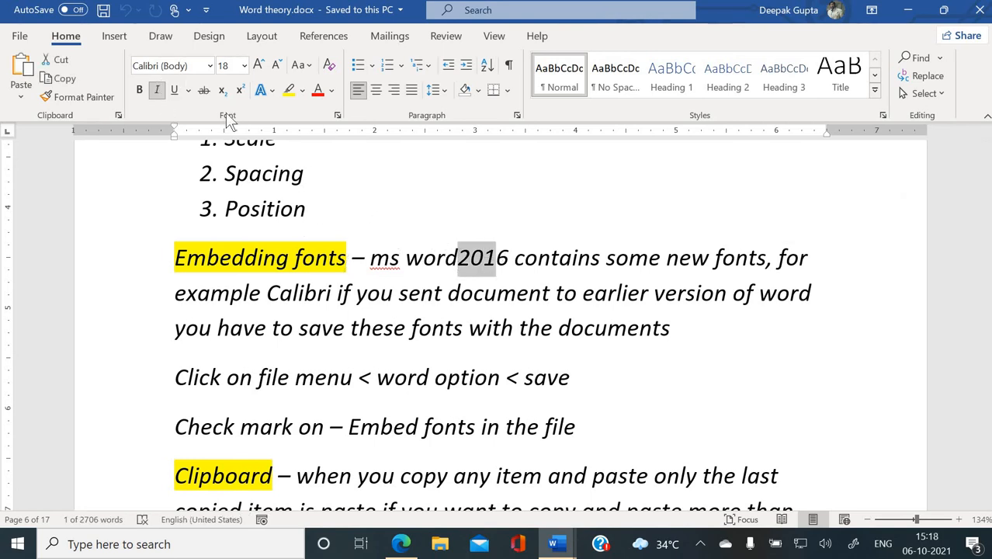
click(350, 293)
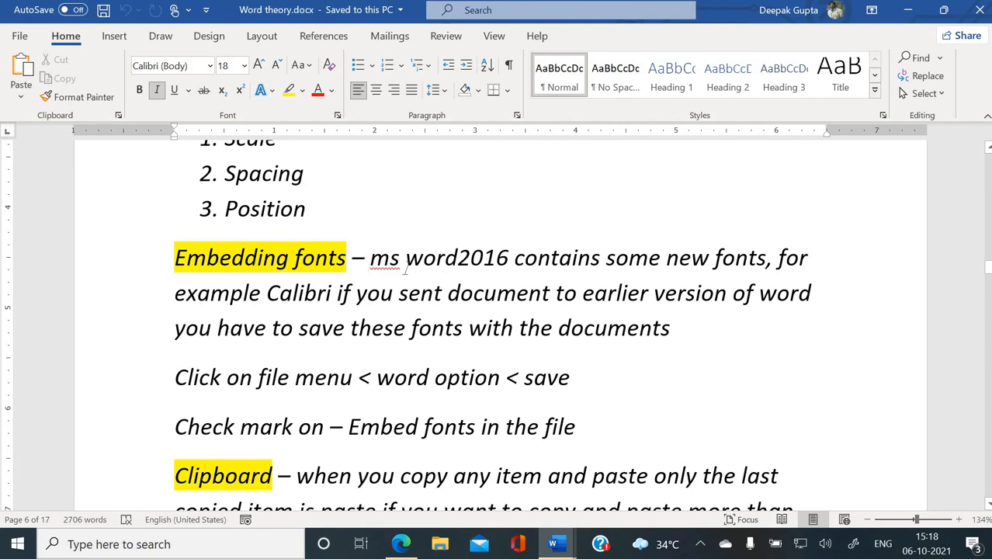
Set the font of "ms word2016 contains" in the Embedding fonts paragraph to Calibri (Body).
key(ctrl+shift+Right)
key(ctrl+shift+Right)
key(ctrl+shift+Right)
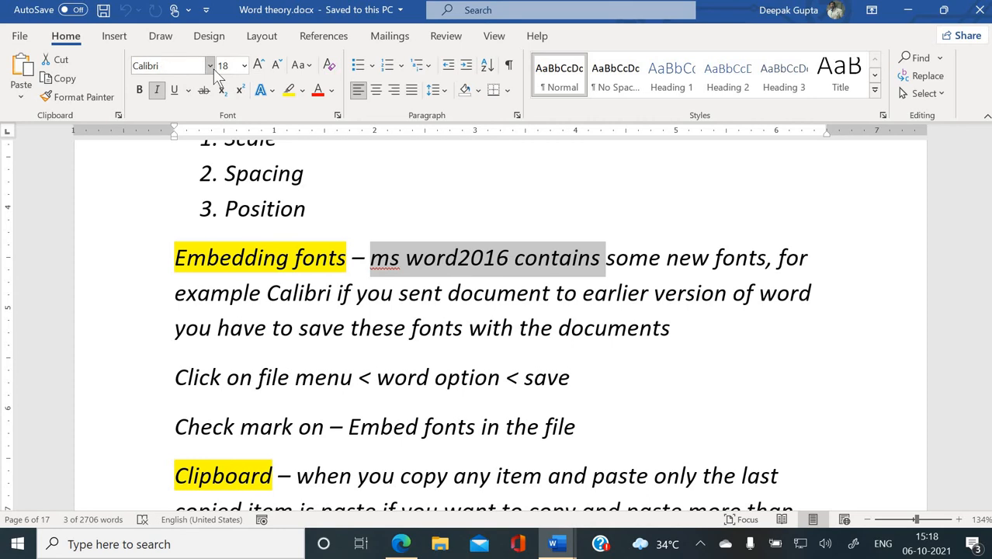
click(214, 69)
click(156, 129)
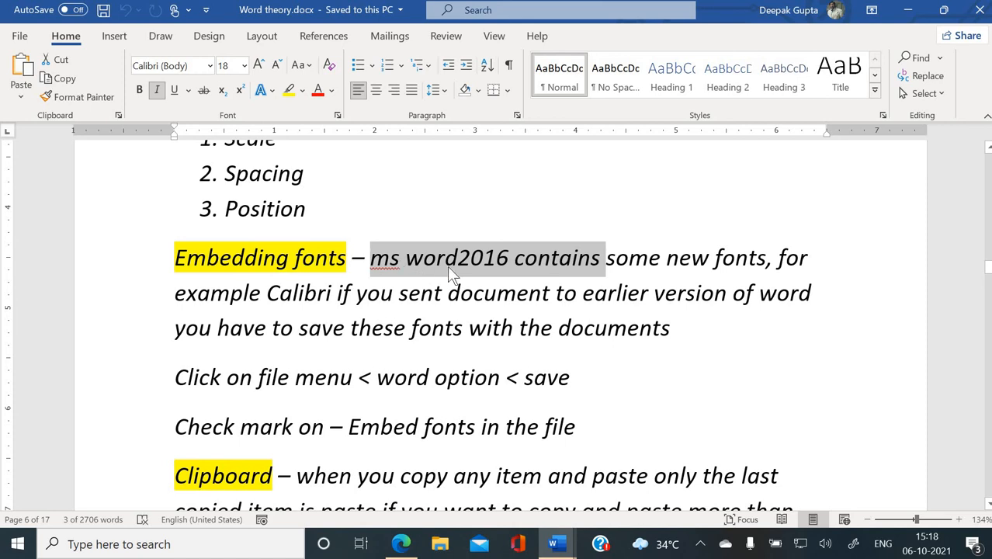
click(471, 268)
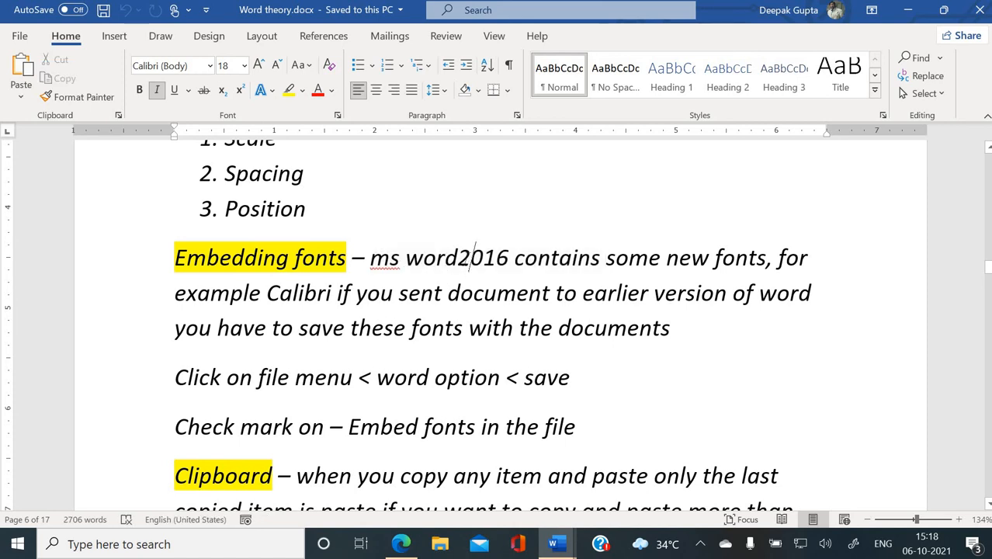
drag(458, 257, 510, 258)
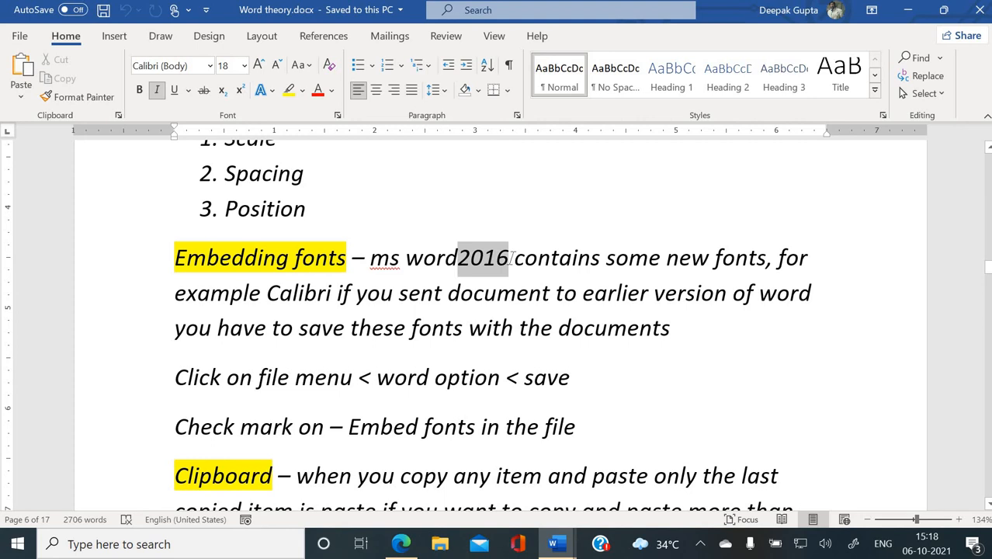
click(408, 258)
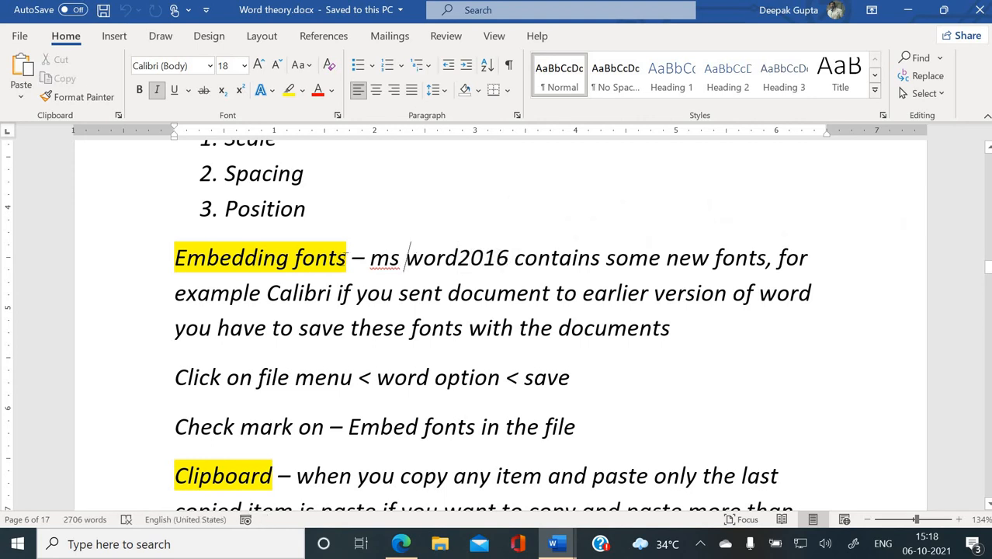
scroll(346, 257, down, 1)
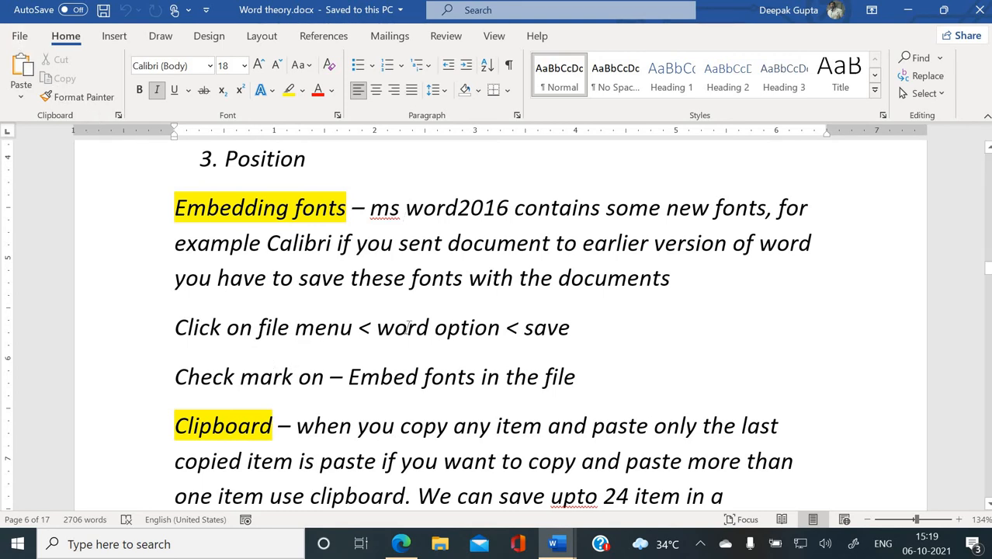
Turn on "Embed fonts in the file" for Word theory.docx in the Word save options.
click(23, 42)
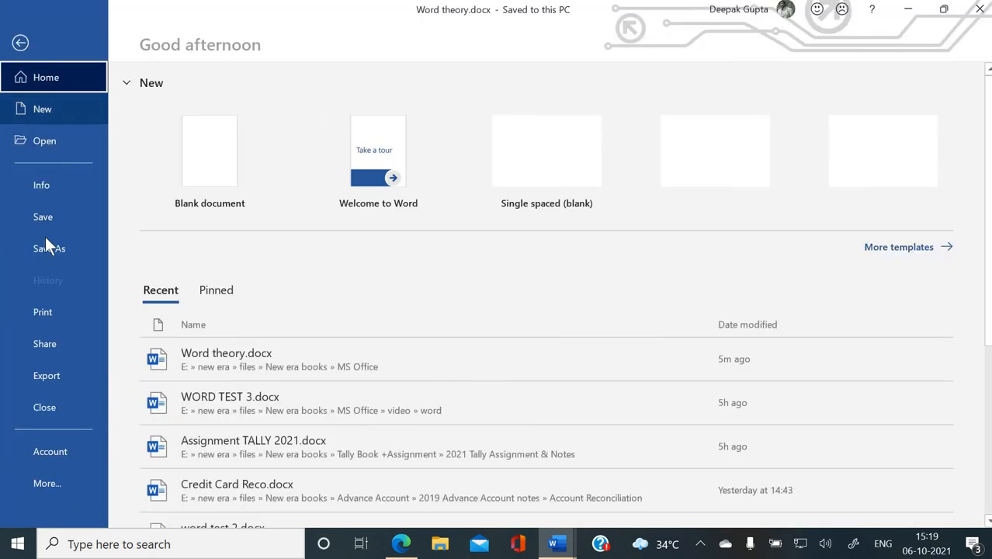
click(53, 475)
click(156, 472)
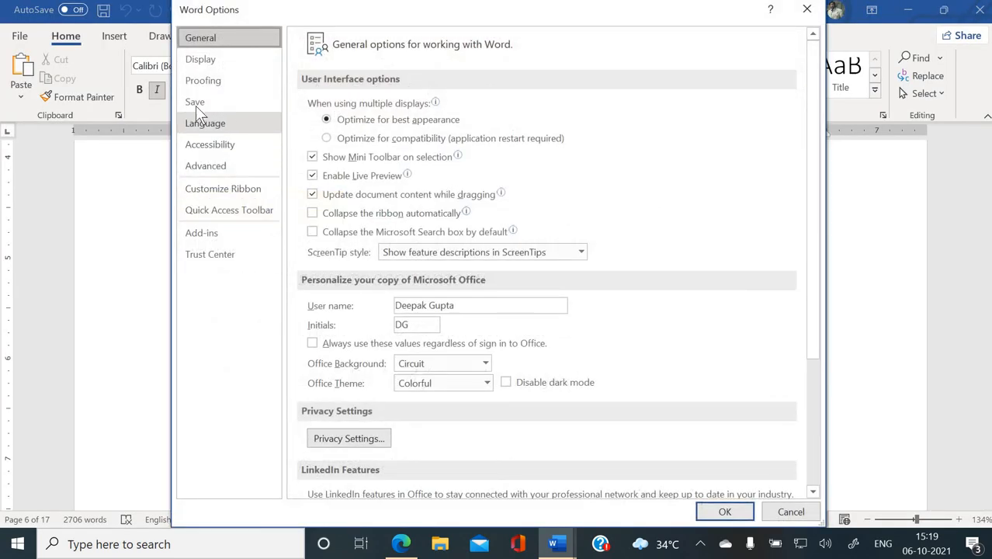
click(195, 103)
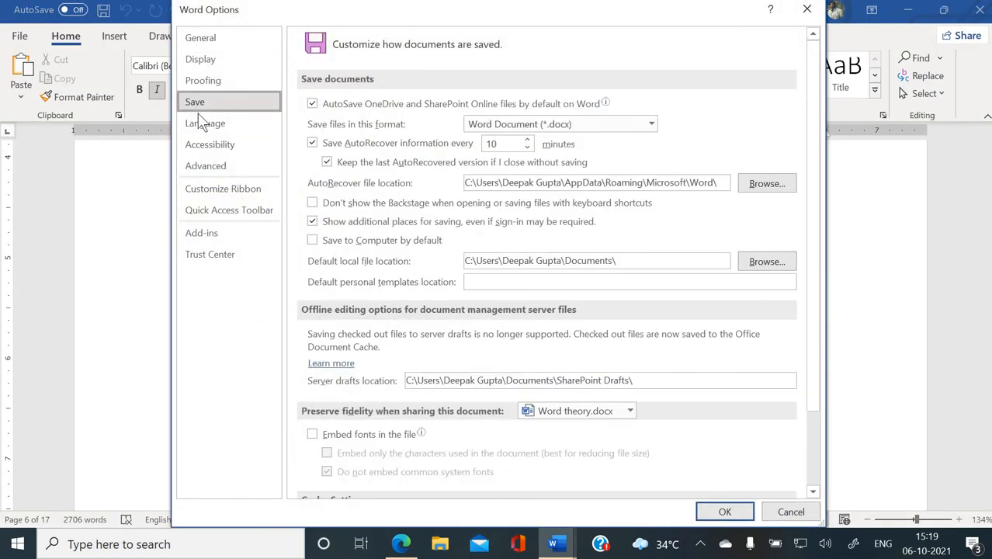
scroll(347, 403, down, 3)
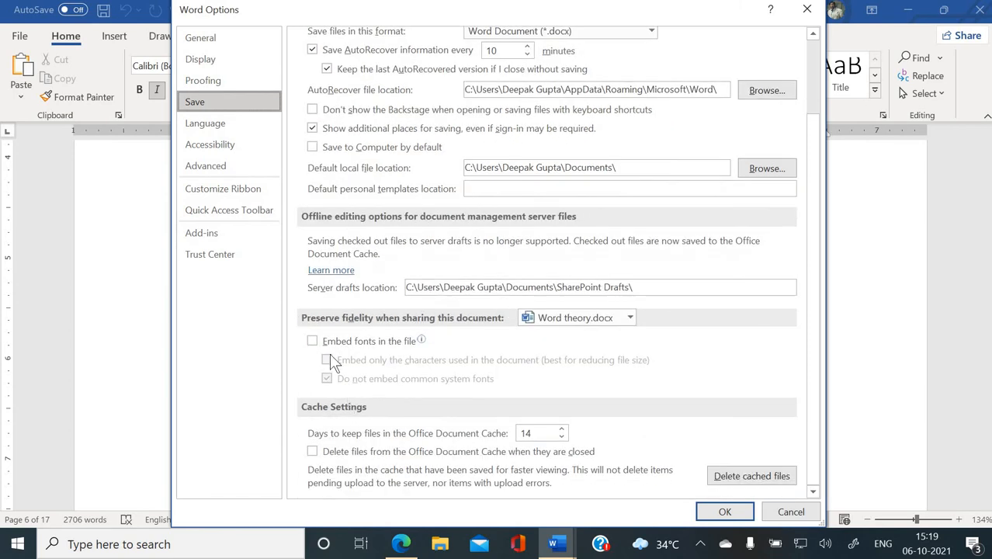
click(322, 343)
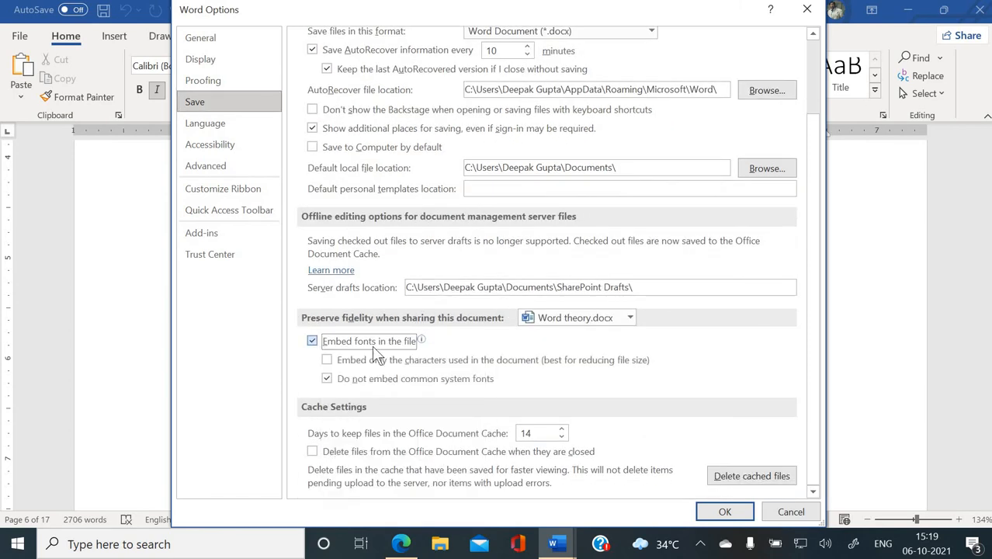
click(724, 513)
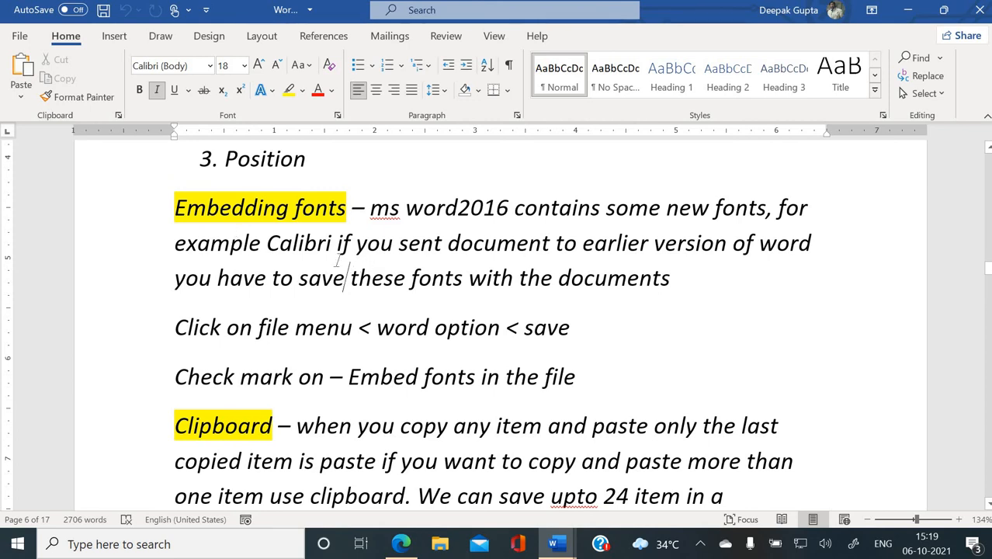
click(254, 242)
scroll(278, 254, down, 5)
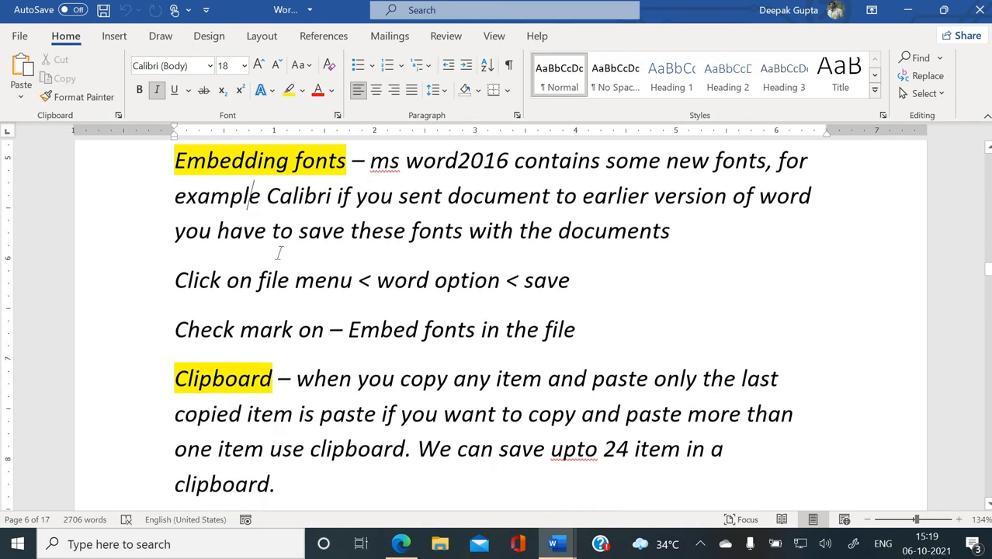
scroll(280, 250, down, 1)
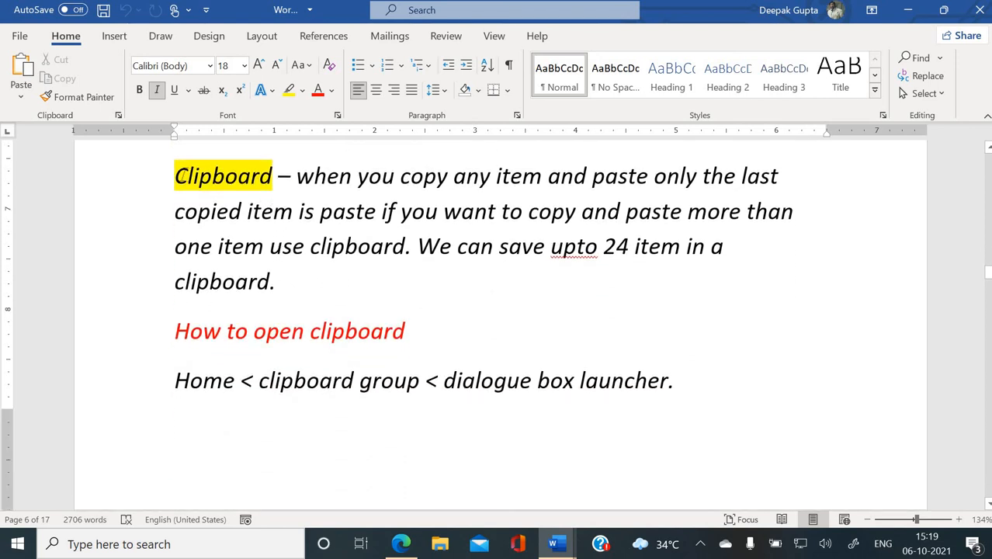
drag(175, 177, 273, 177)
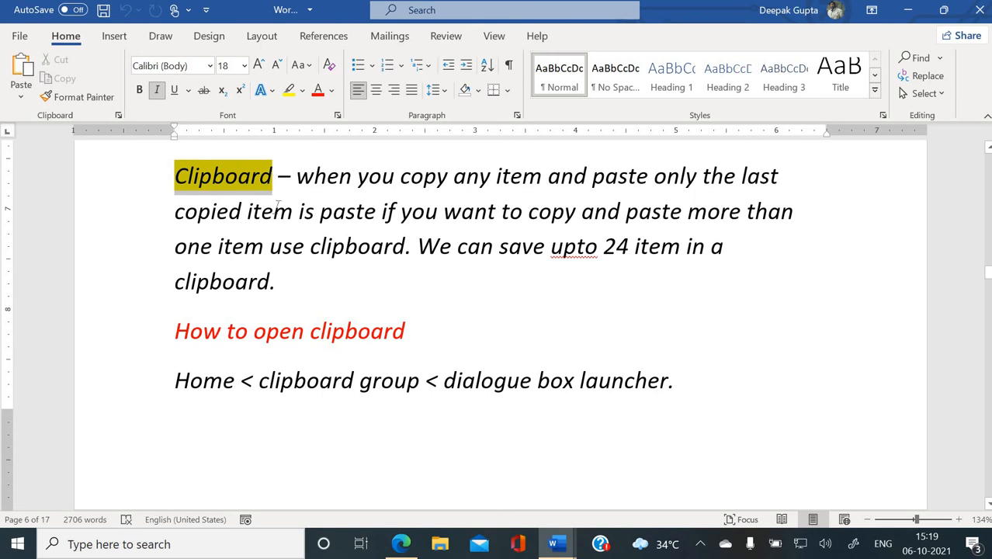
click(317, 256)
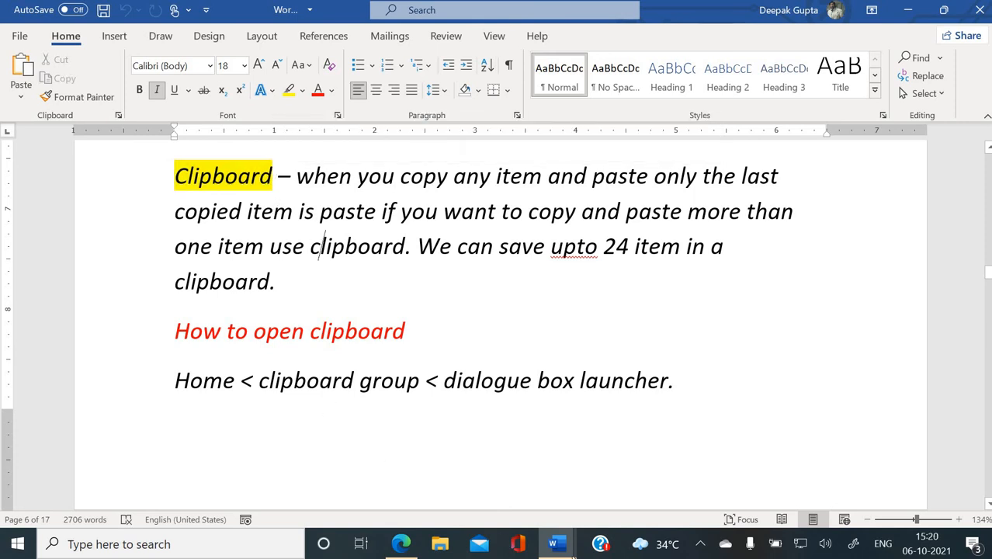
Switch to the blank Document1 and fill it with sample paragraphs using =RAND().
mouse_move(553, 544)
click(657, 512)
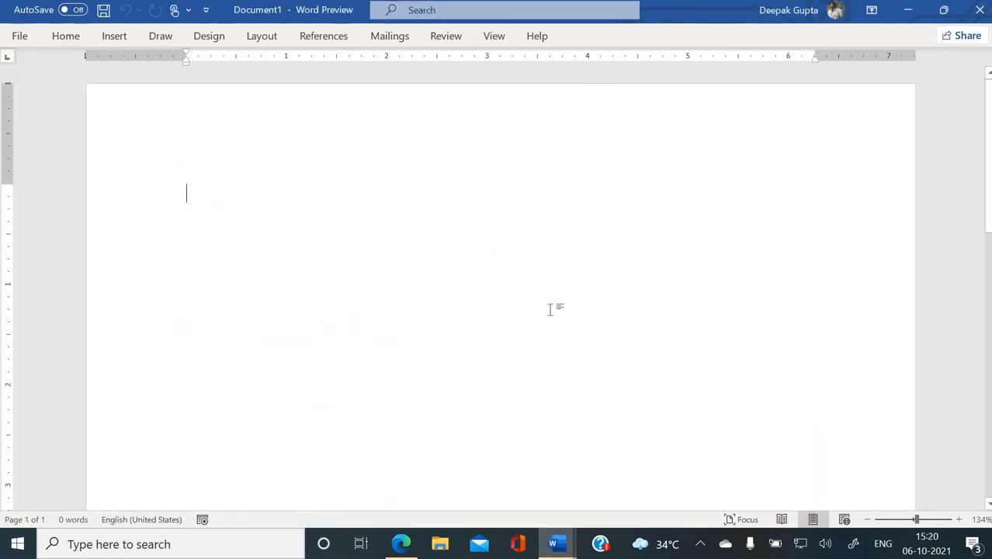
text(=RN)
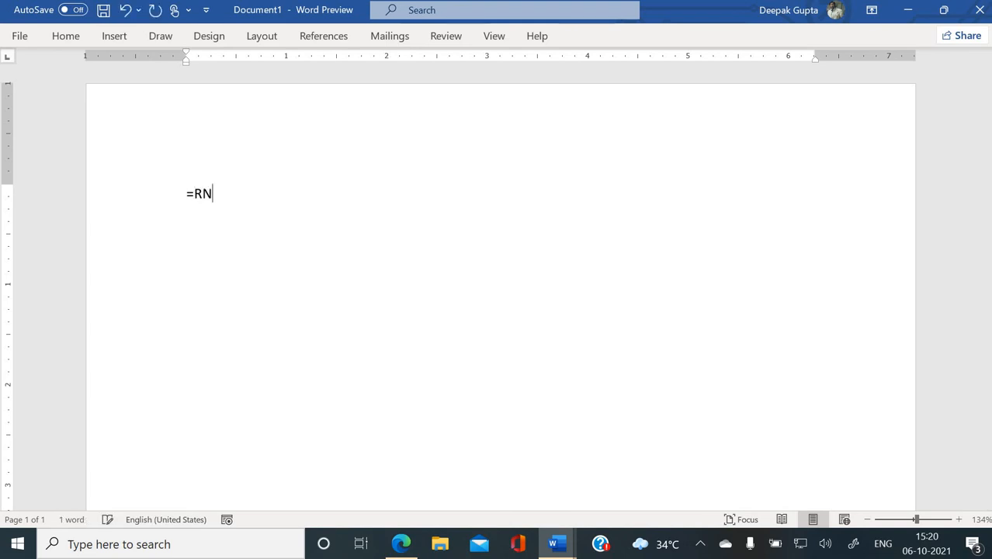
key(BackSpace)
text(AND())
key(Return)
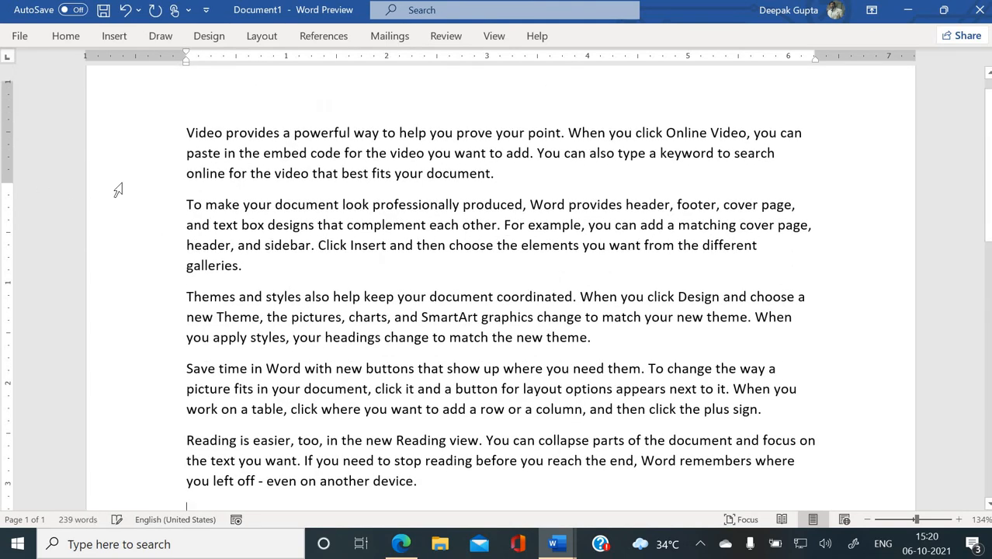
Copy the words "Video provides" from the start of the first paragraph.
scroll(239, 227, up, 1)
drag(186, 194, 265, 191)
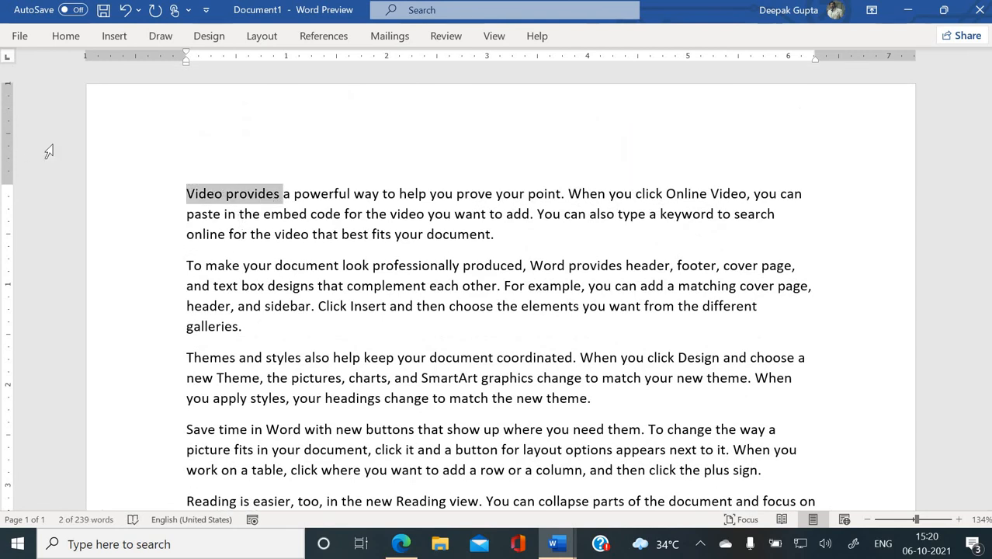
right_click(225, 202)
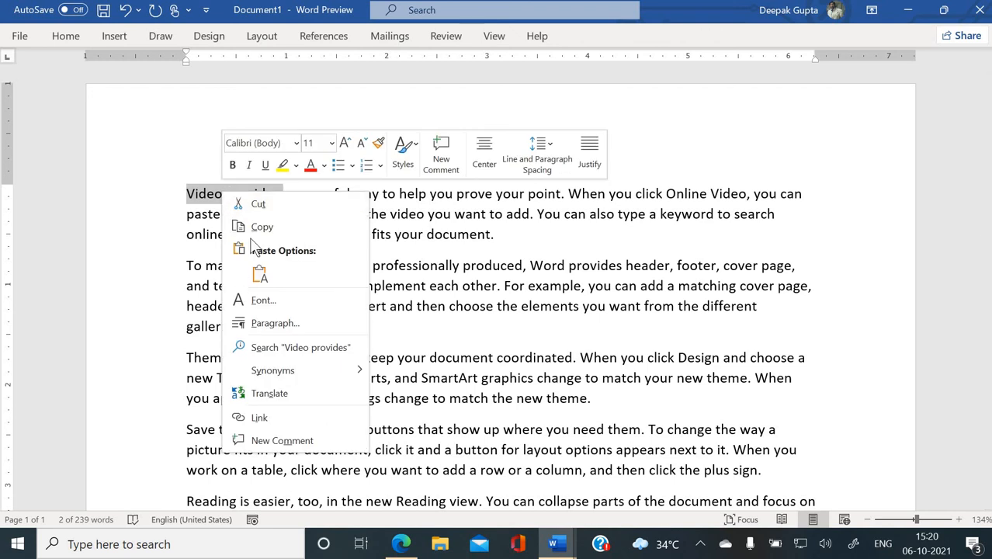
click(259, 226)
click(364, 235)
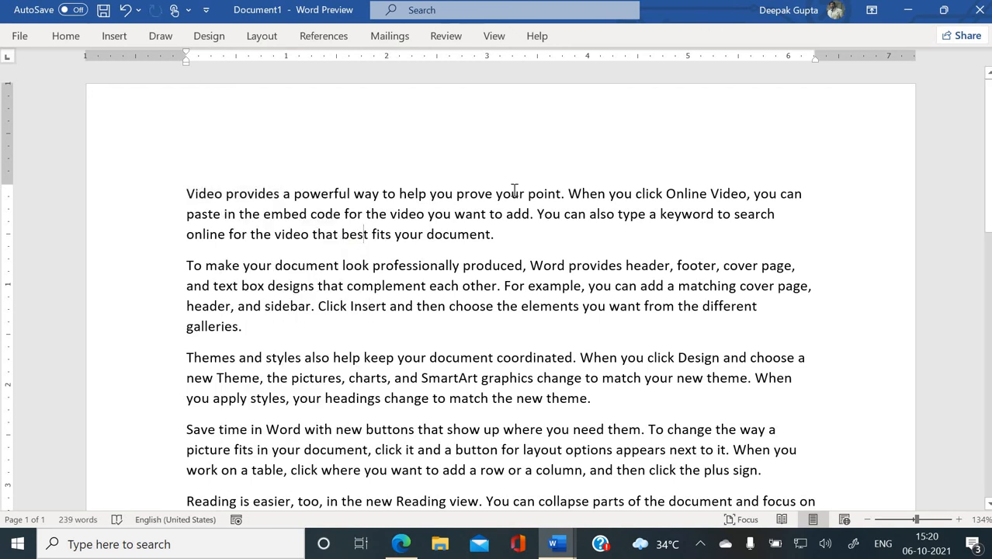
Copy "you prove your point" from the first paragraph and paste it as a new paragraph directly below.
drag(454, 195, 561, 195)
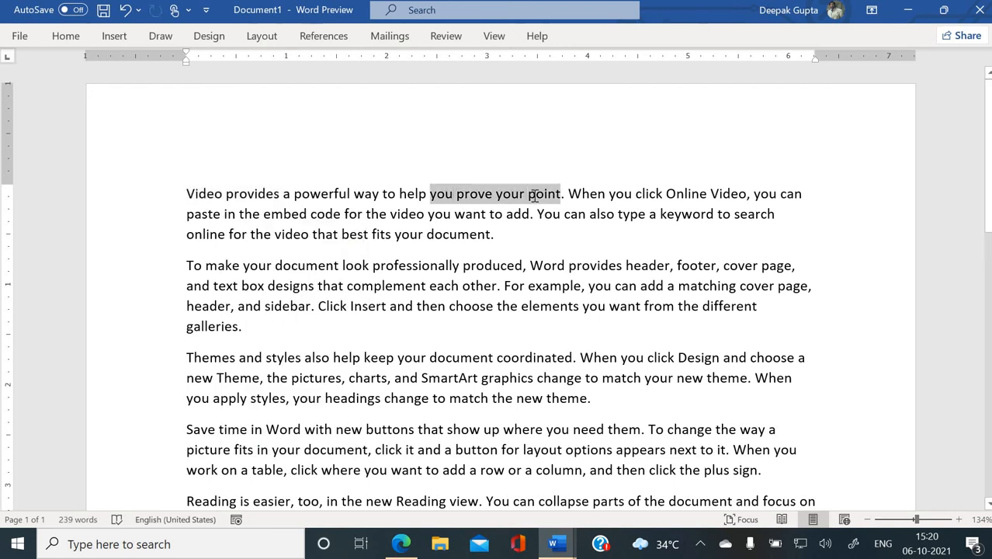
right_click(517, 264)
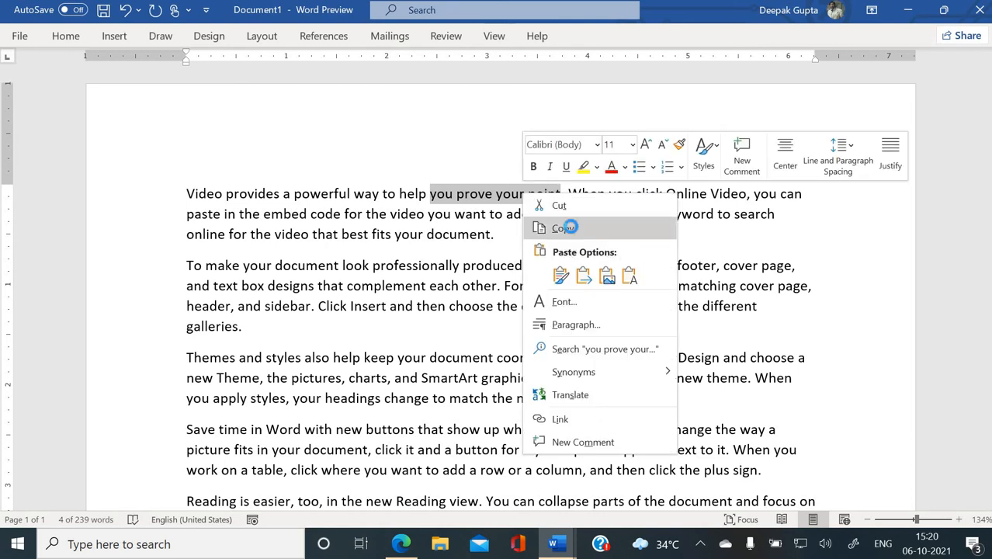
click(552, 231)
click(523, 242)
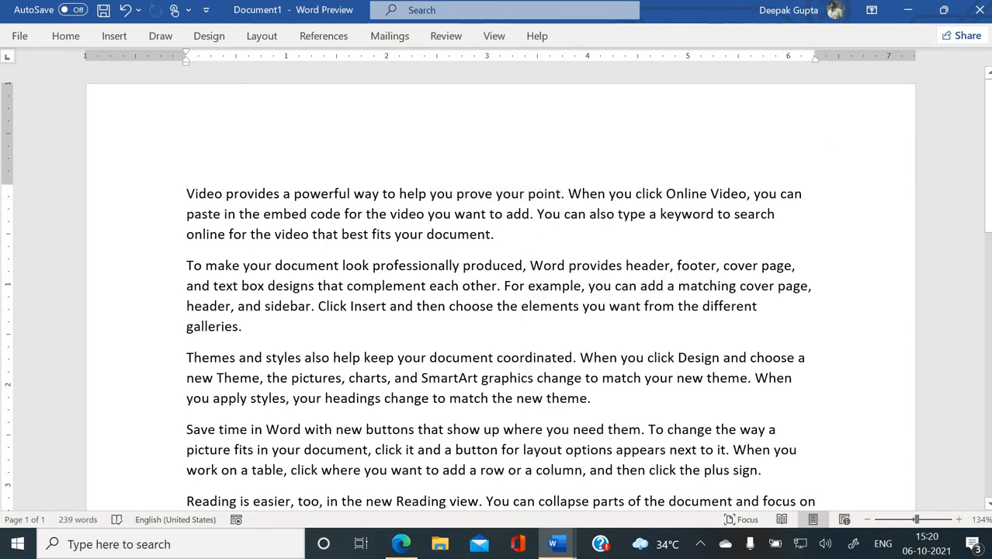
key(Return)
key(ctrl+v)
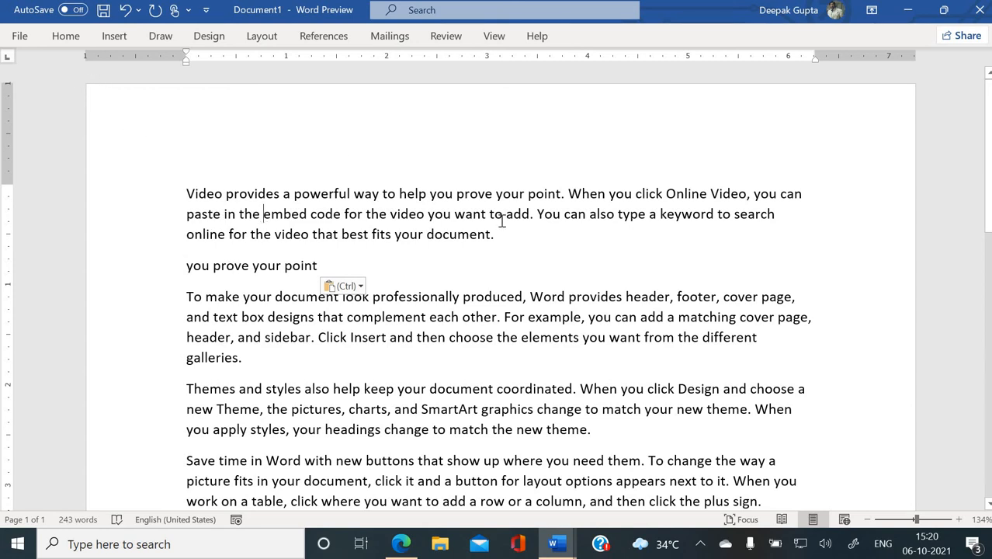
Open the Clipboard pane in Document1 and copy "provides a powerful" from the first paragraph.
key(ctrl+F1)
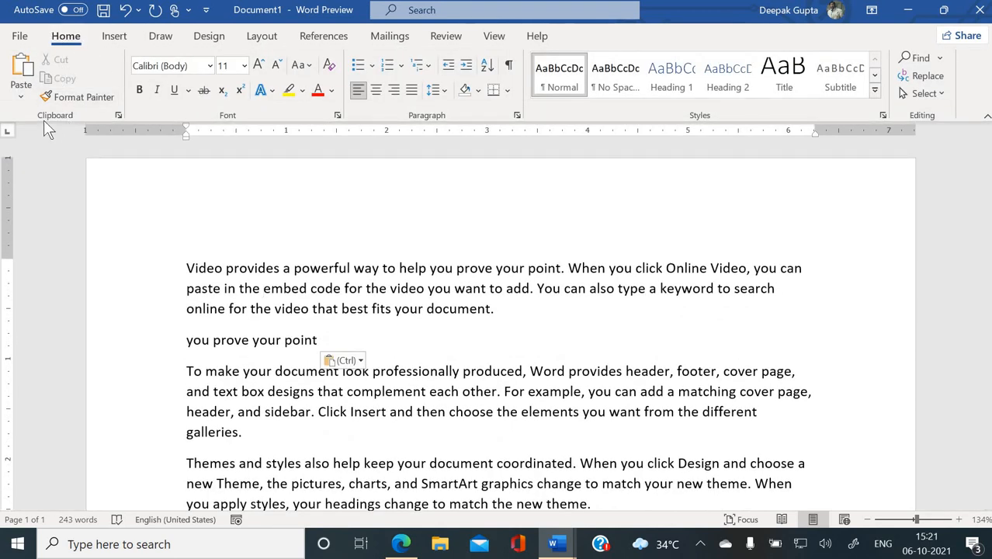
click(118, 116)
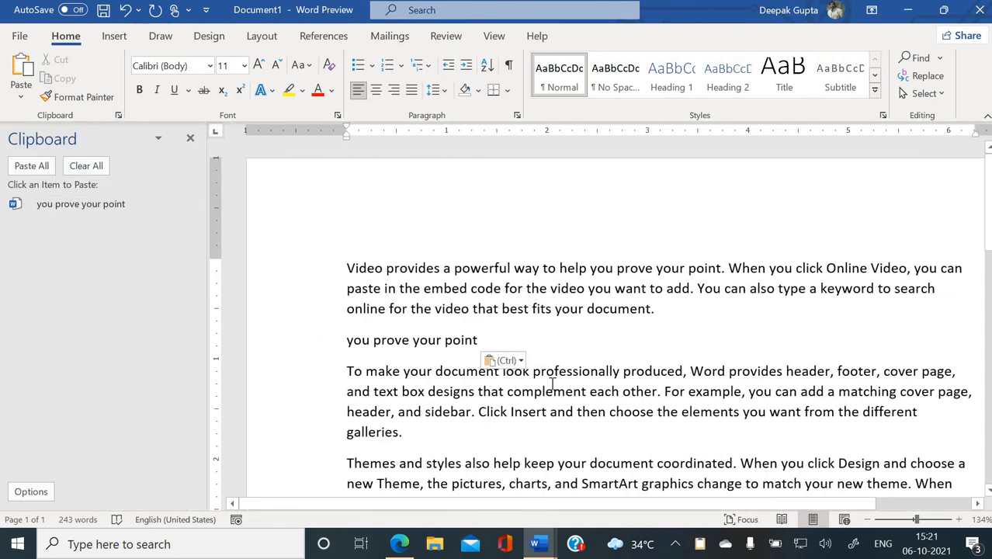
scroll(534, 372, down, 3)
scroll(412, 221, up, 2)
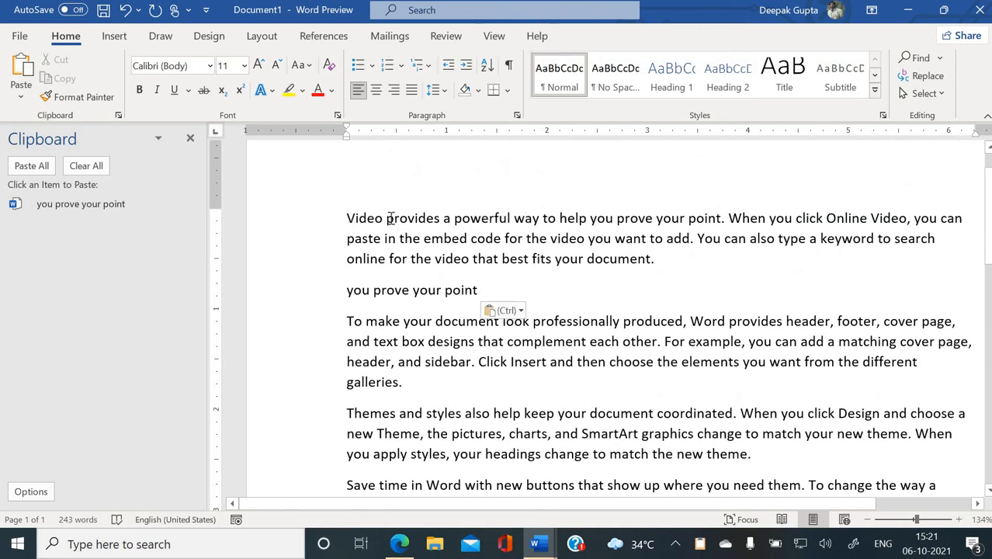
drag(387, 218, 512, 218)
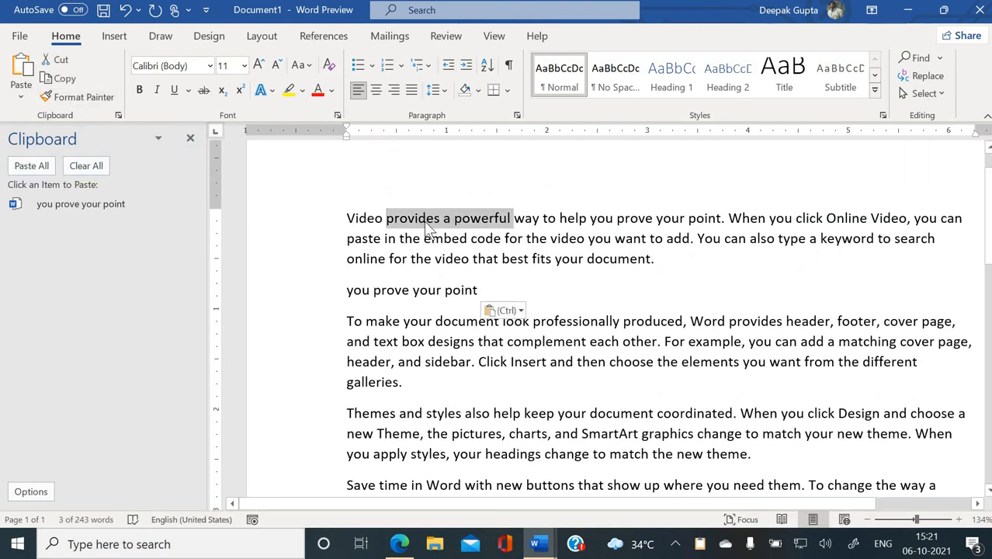
right_click(487, 225)
click(413, 317)
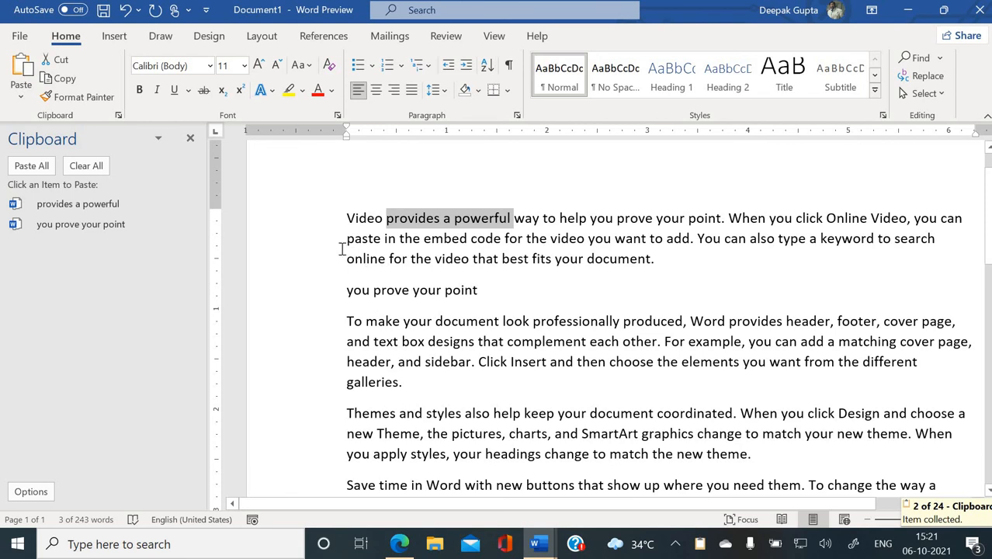
Copy the paragraph starting "To make your document look", and separately copy the whole document text, to the clipboard.
drag(344, 317, 402, 382)
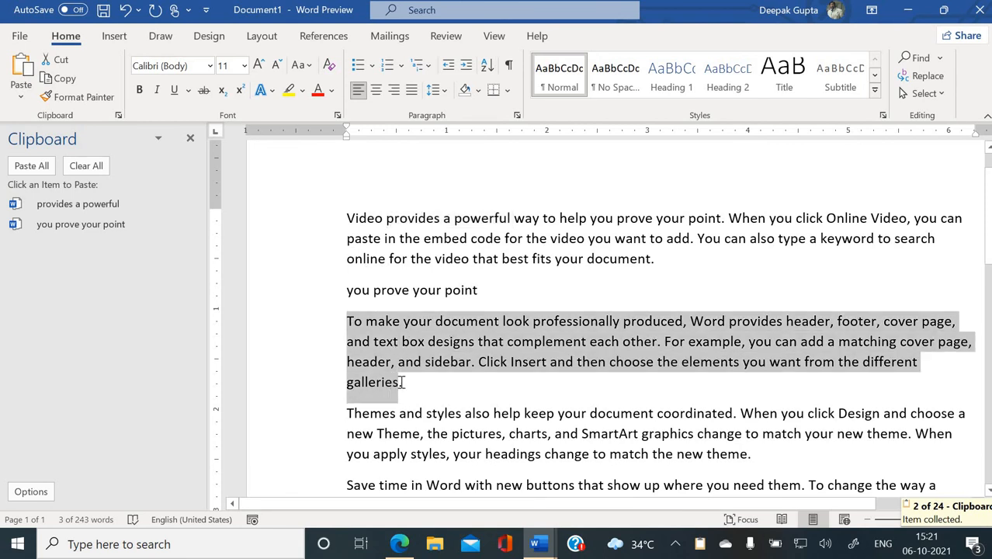
key(ctrl+c)
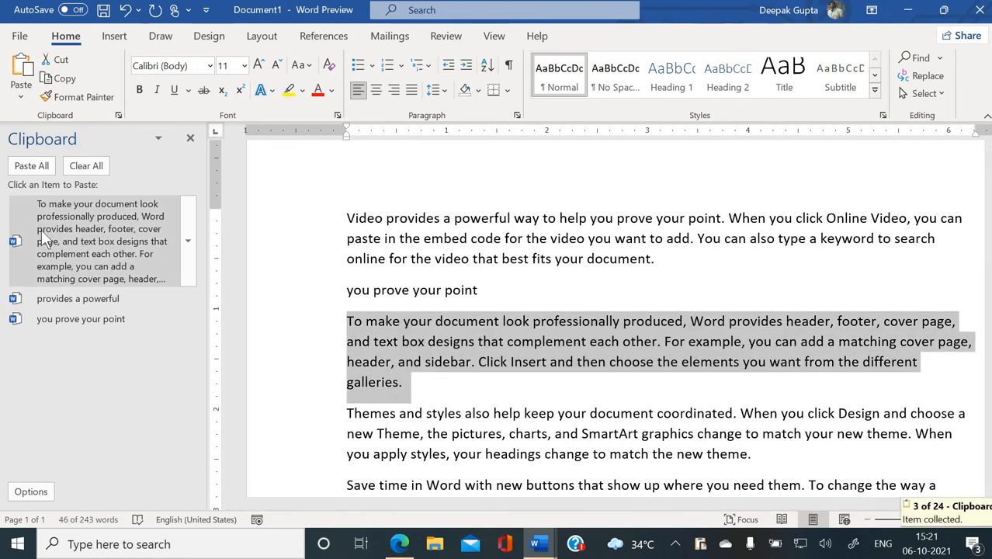
scroll(485, 364, down, 7)
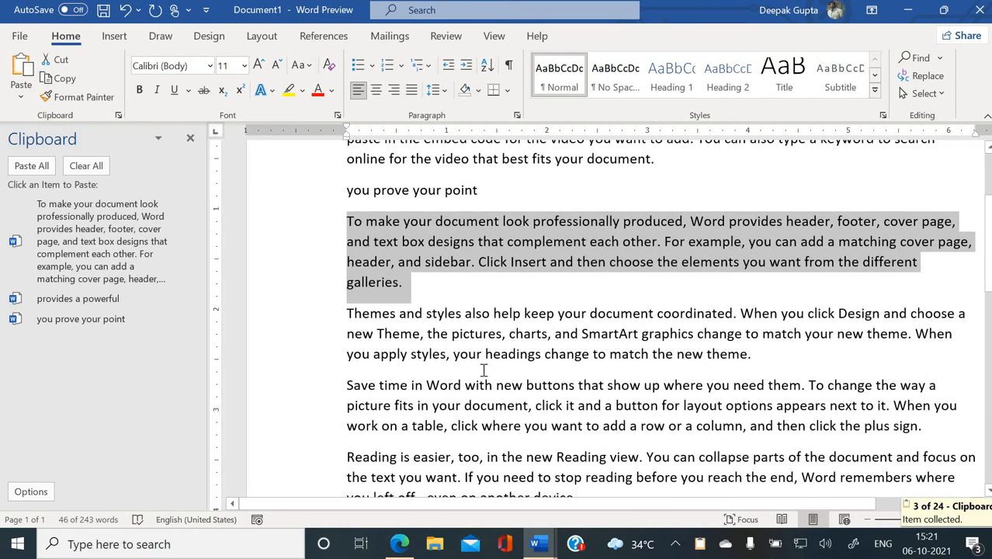
scroll(369, 309, up, 1)
scroll(370, 309, up, 2)
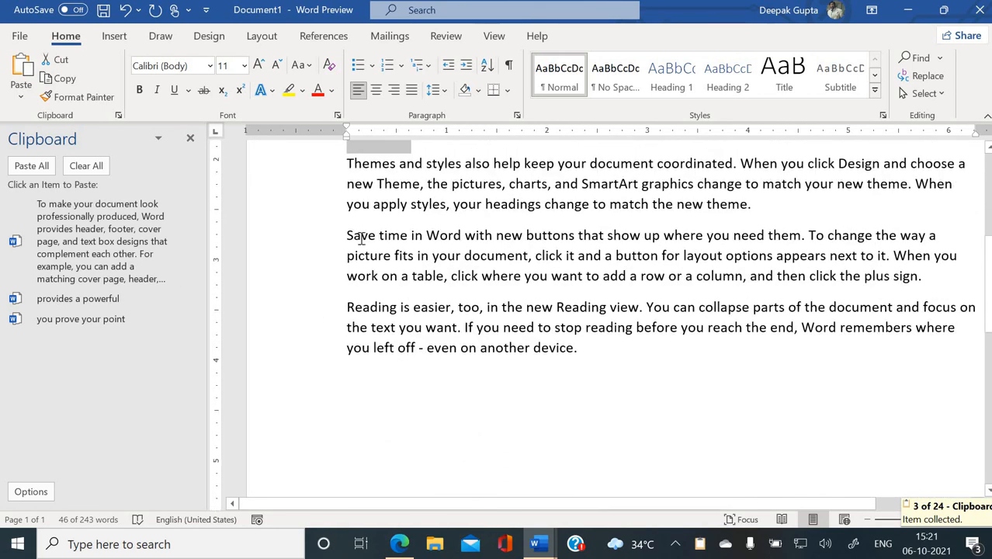
drag(347, 235, 963, 254)
scroll(413, 353, up, 1)
scroll(414, 353, up, 4)
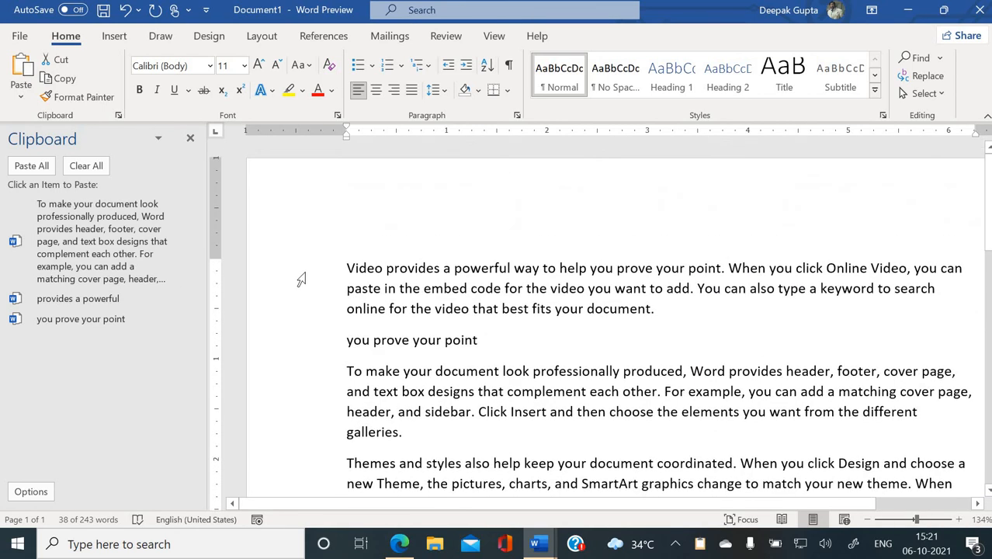
drag(317, 269, 412, 201)
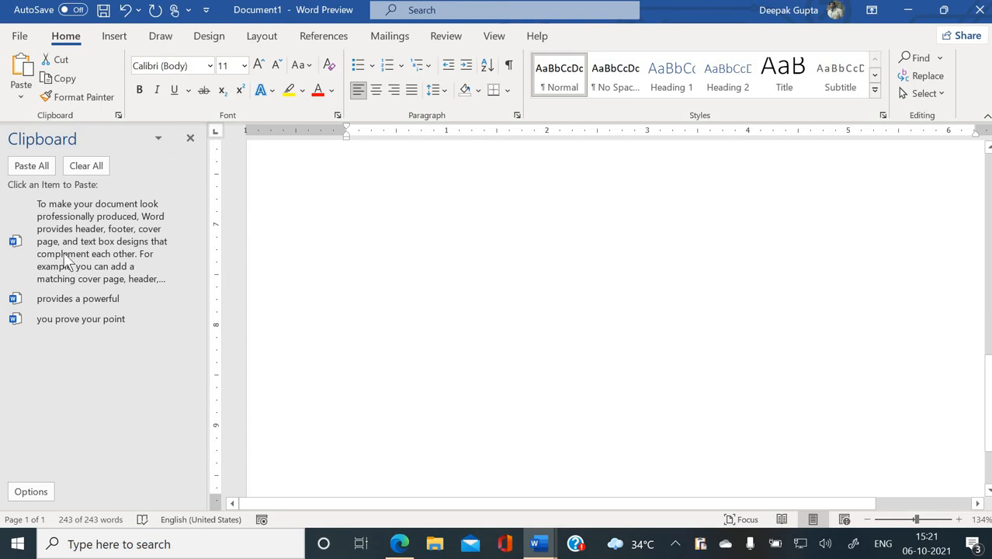
key(ctrl+c)
Paste the collected items "provides a powerful", the full document text and "you prove your point" at the end of the document.
scroll(409, 284, up, 5)
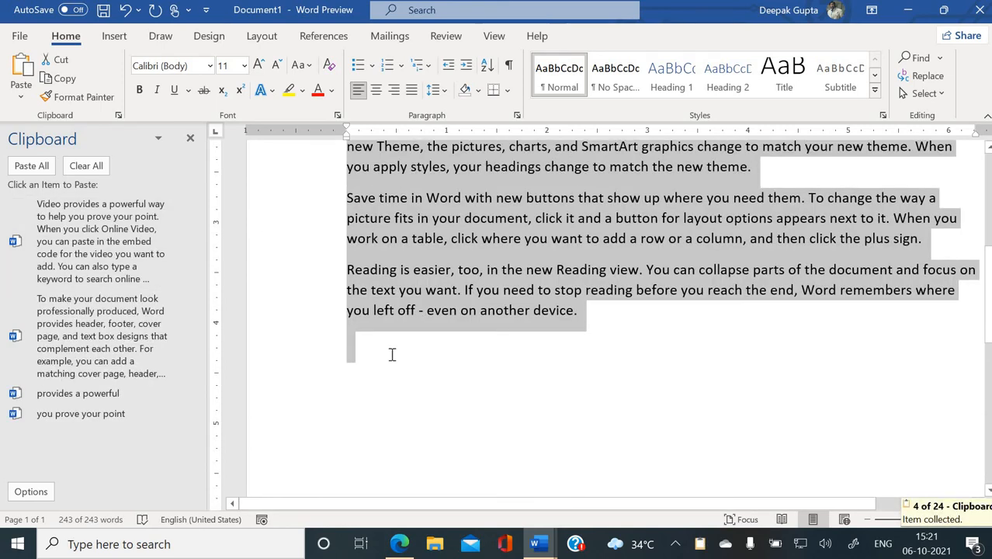
click(365, 354)
click(67, 396)
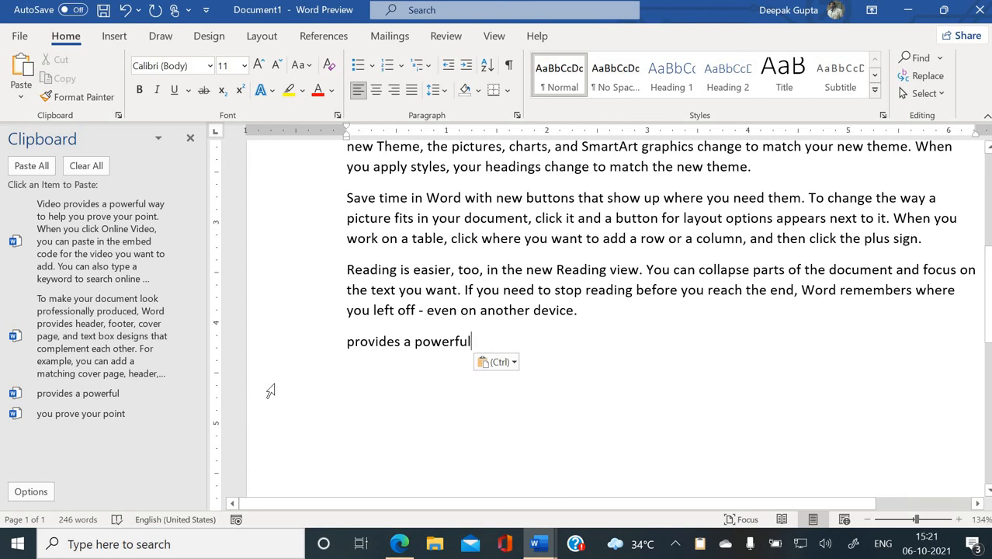
key(Return)
click(115, 266)
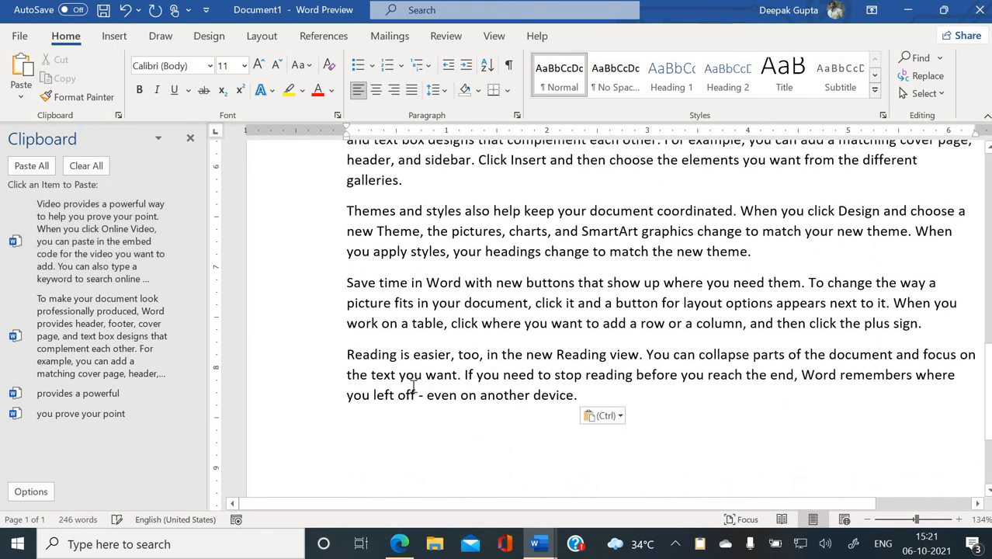
click(77, 413)
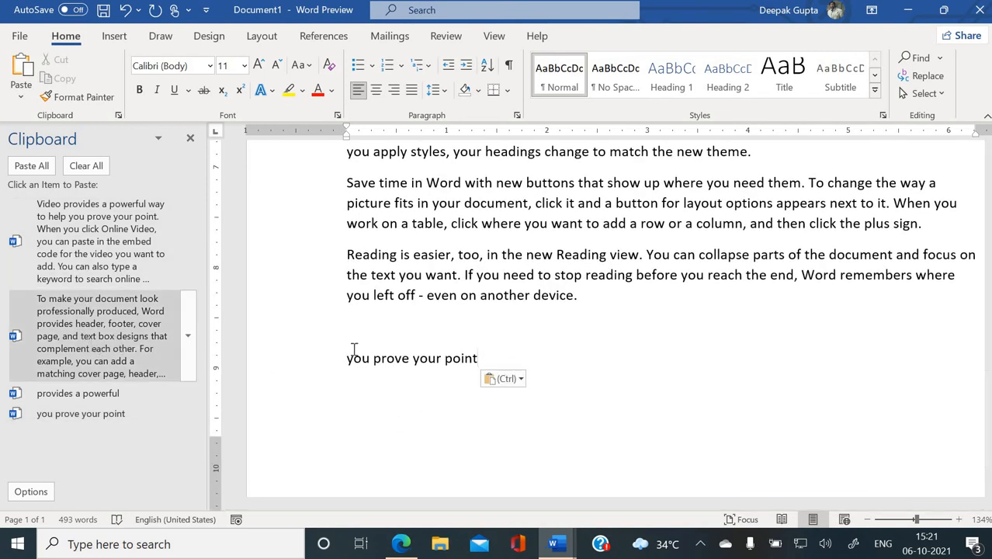
Switch to Word theory.docx and review the Clipboard notes, including the sentence on saving up to 24 items.
mouse_move(557, 543)
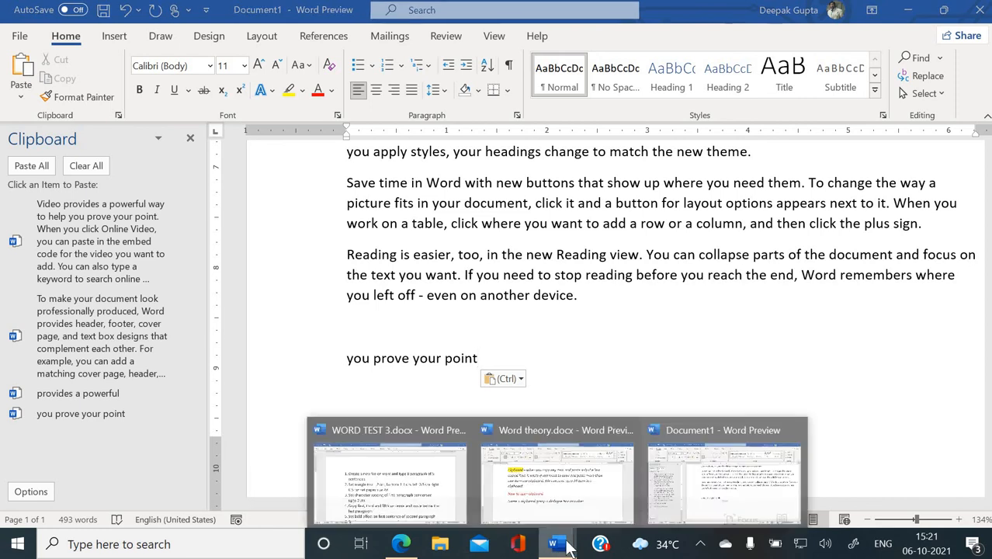
click(506, 487)
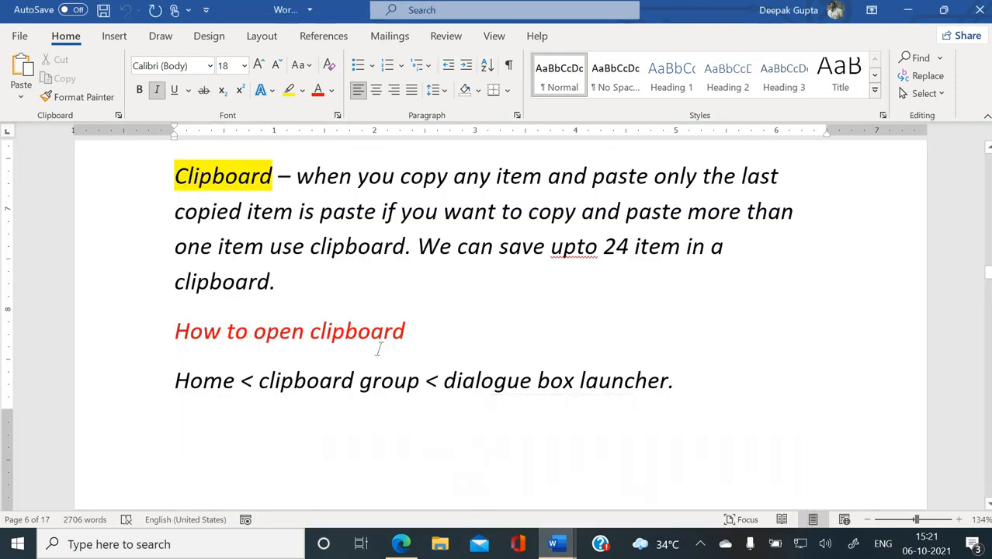
drag(297, 180, 756, 188)
drag(493, 201, 710, 256)
click(277, 281)
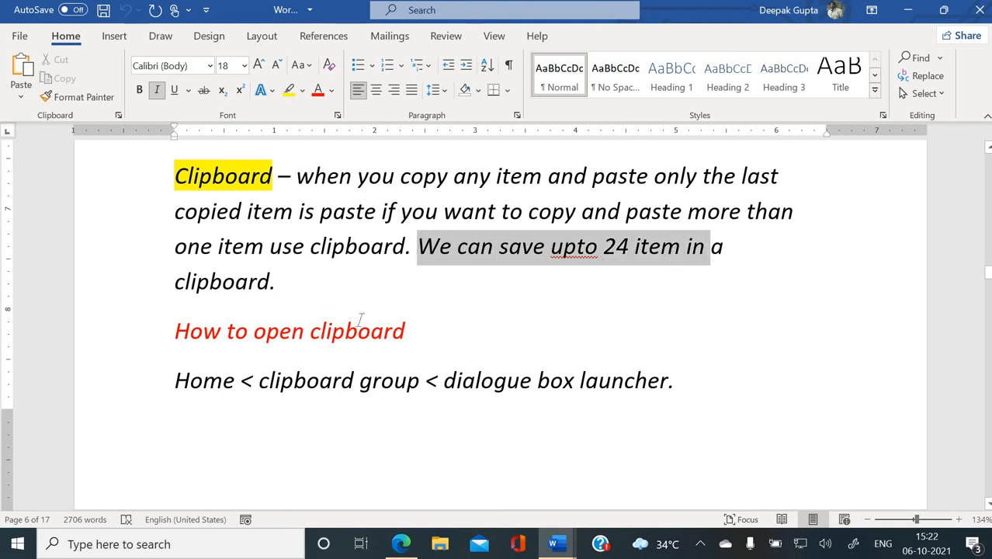
Check Document1 briefly, return to Word theory.docx and view the Paragraph formatting notes on page 7.
click(553, 543)
click(724, 473)
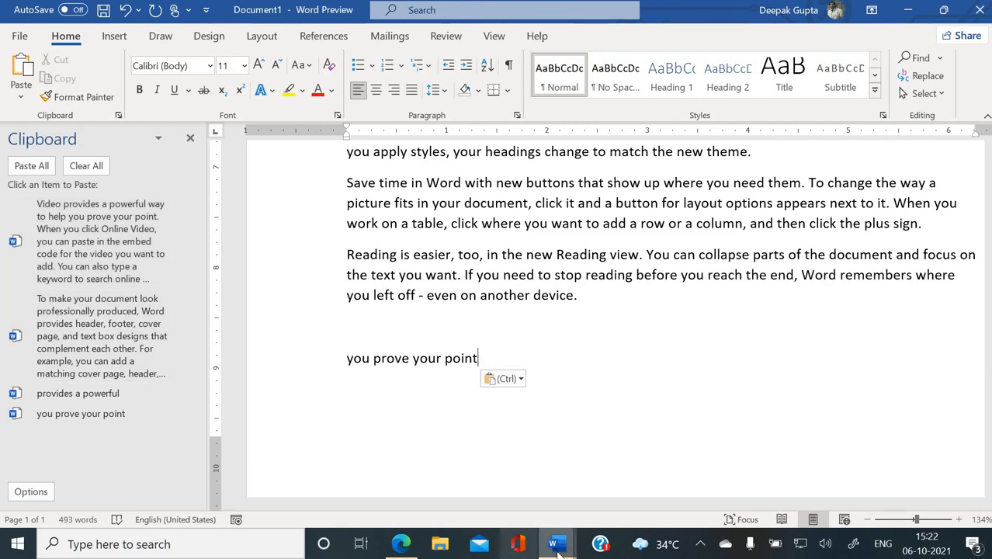
mouse_move(551, 541)
click(534, 502)
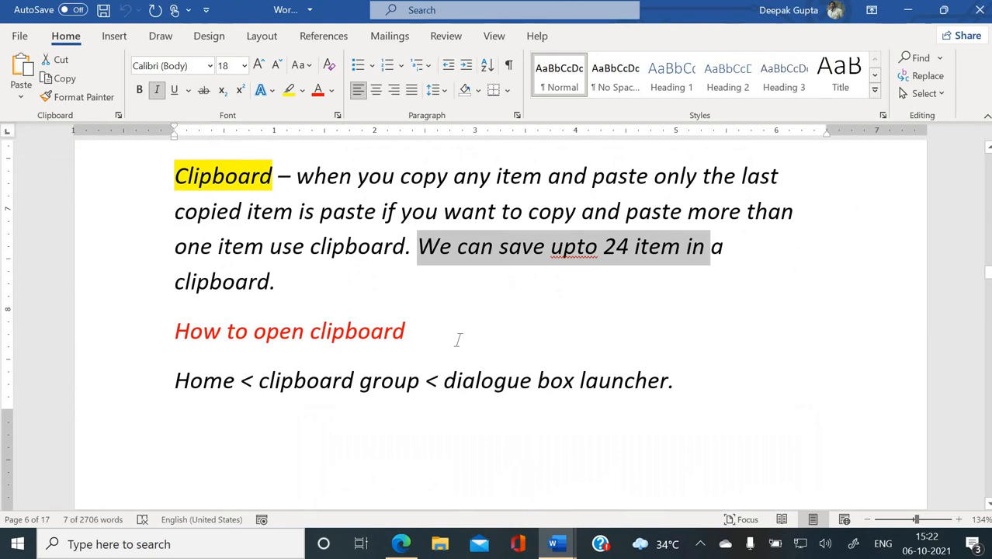
click(394, 298)
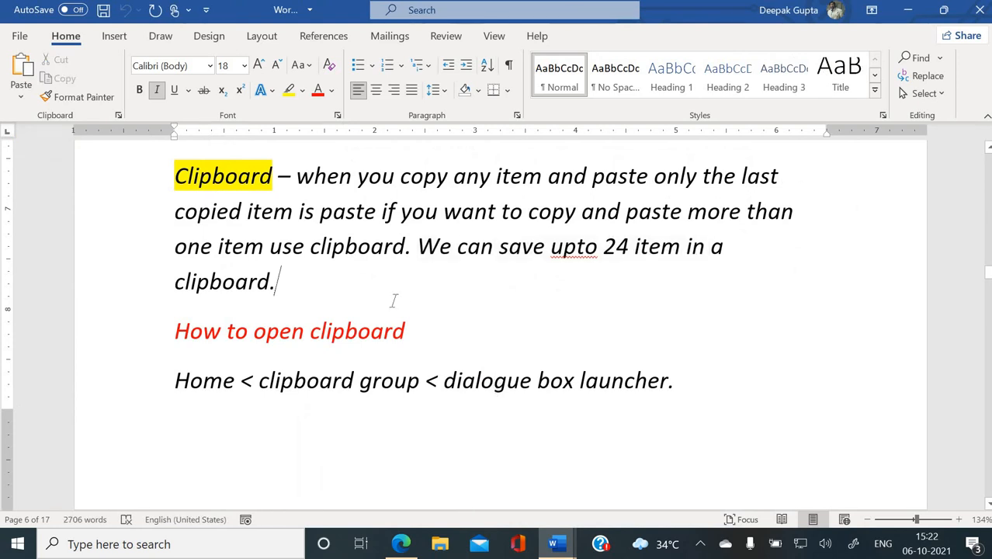
scroll(393, 298, down, 3)
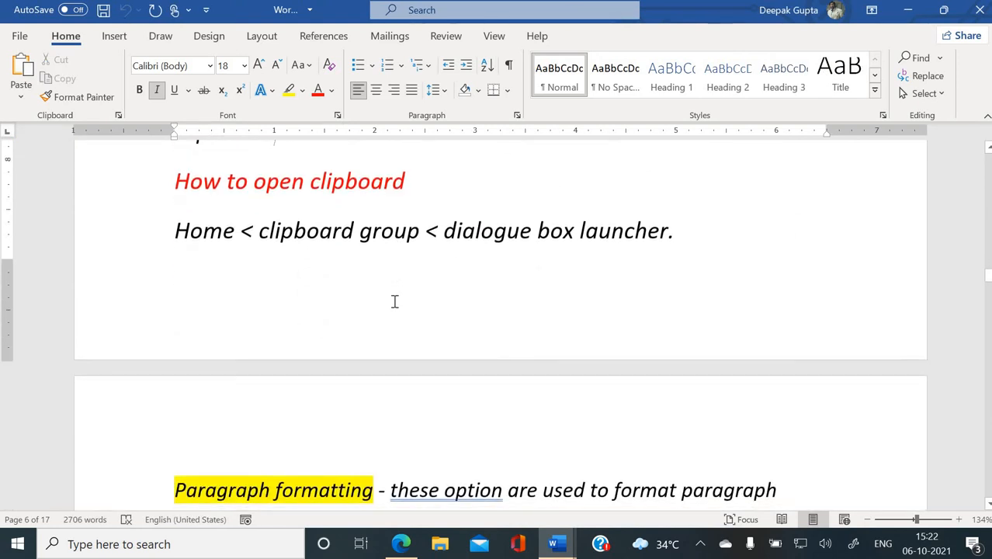
scroll(361, 290, down, 6)
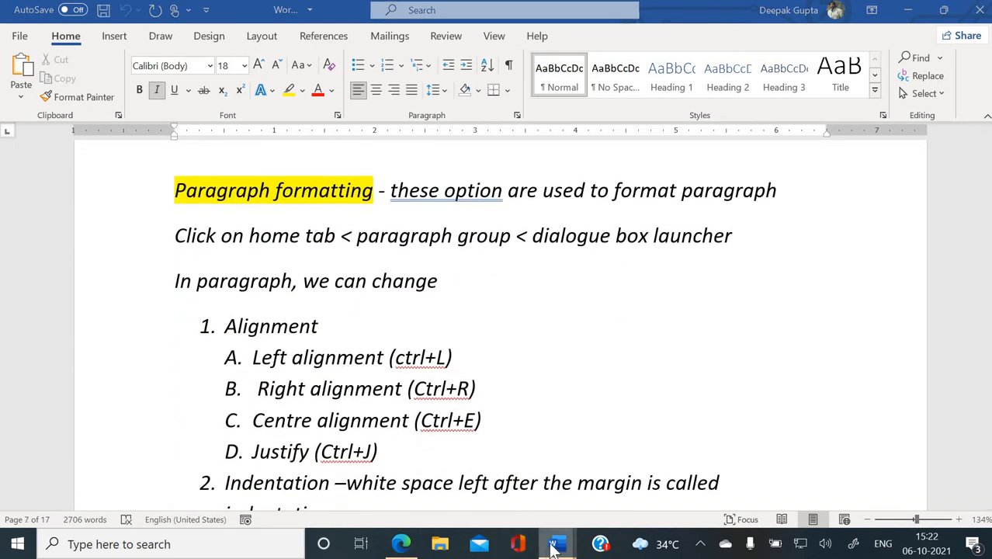
Switch to Document1, delete all of its text and close the Clipboard pane.
mouse_move(555, 544)
click(752, 501)
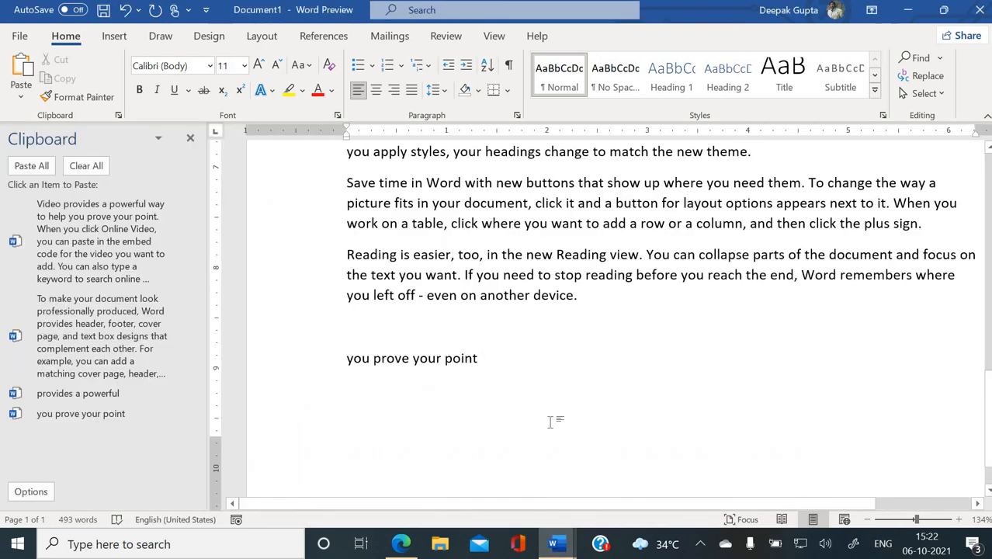
key(ctrl+a)
key(Delete)
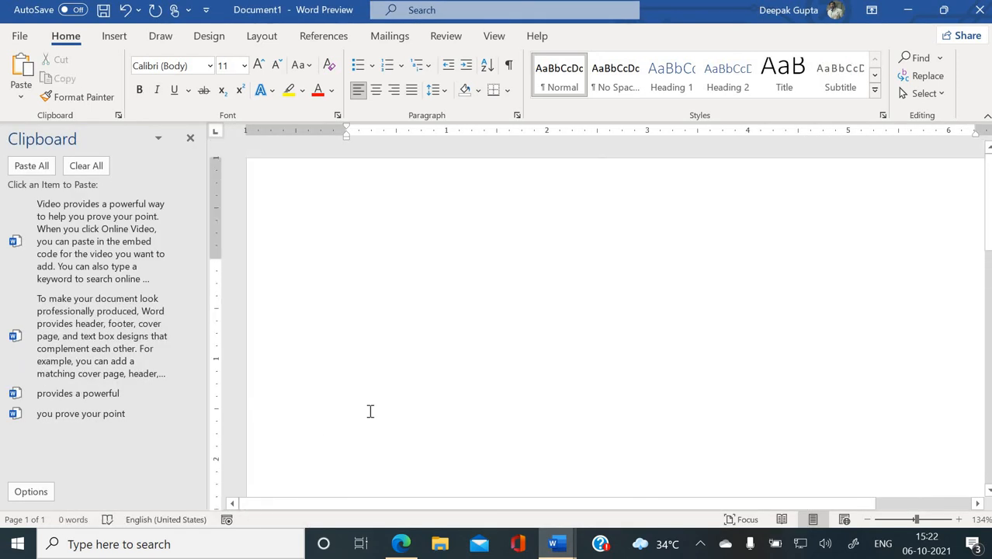
click(190, 138)
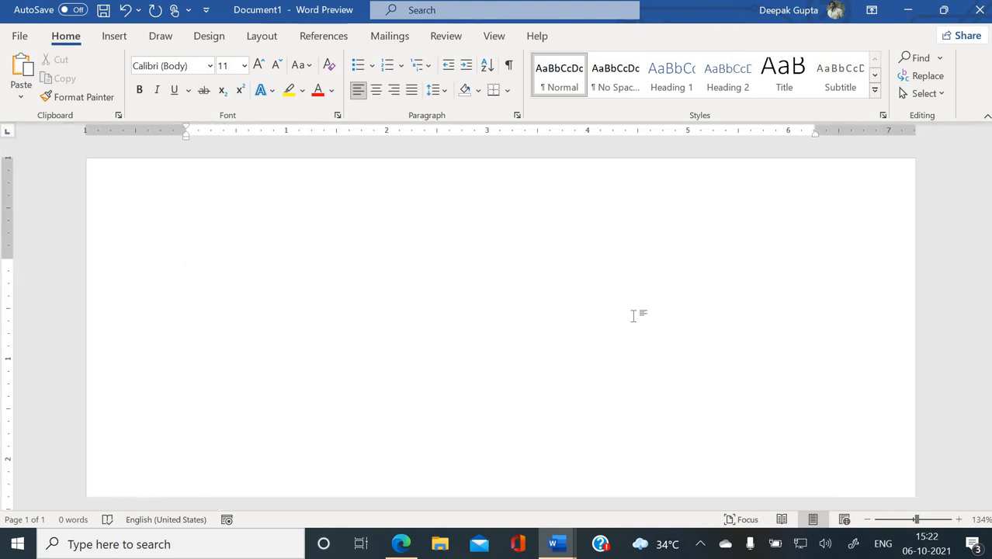
Fill the empty document with sample paragraphs using =RAND().
text(=RAND())
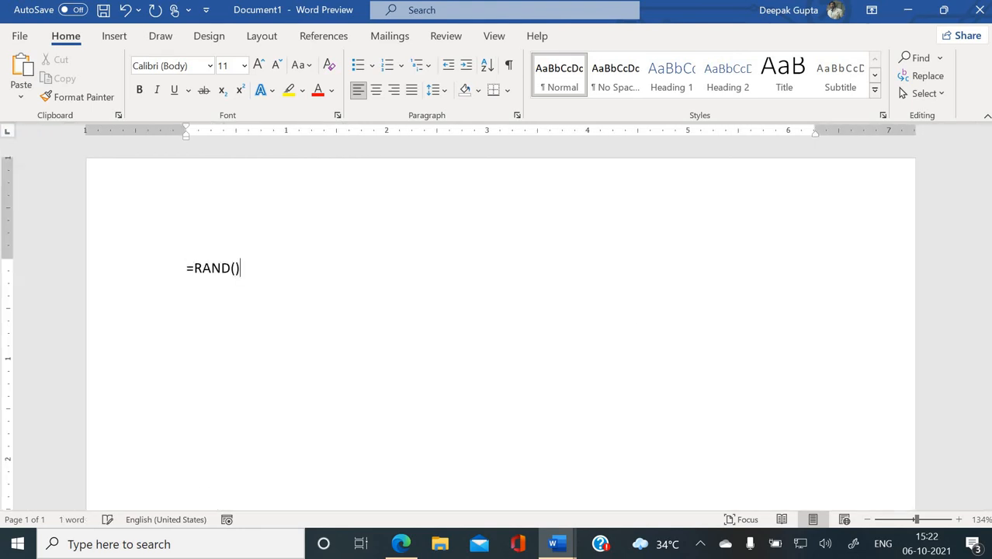
key(Return)
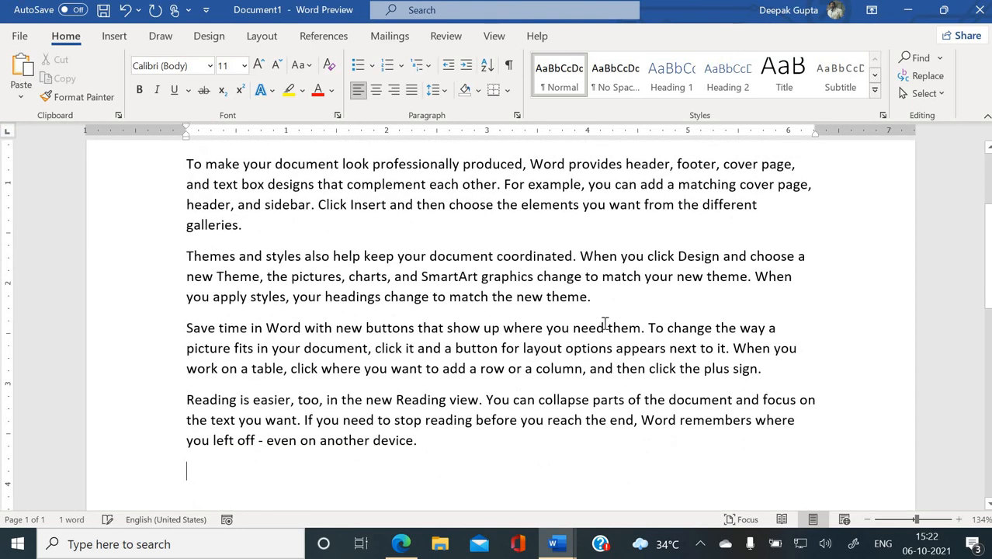
scroll(576, 330, up, 3)
scroll(576, 329, down, 1)
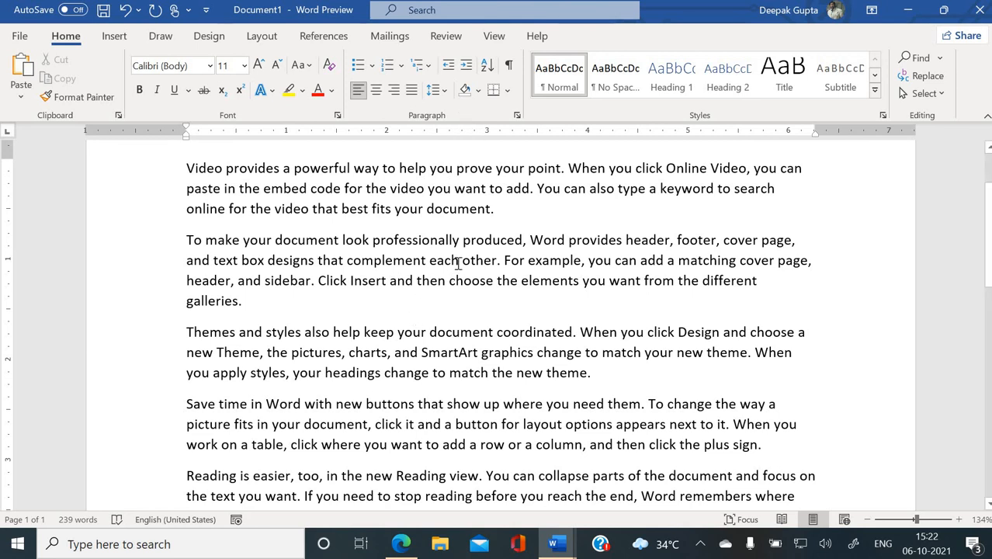
Align the second paragraph center, right, justified and left in turn, ending with center alignment.
click(374, 91)
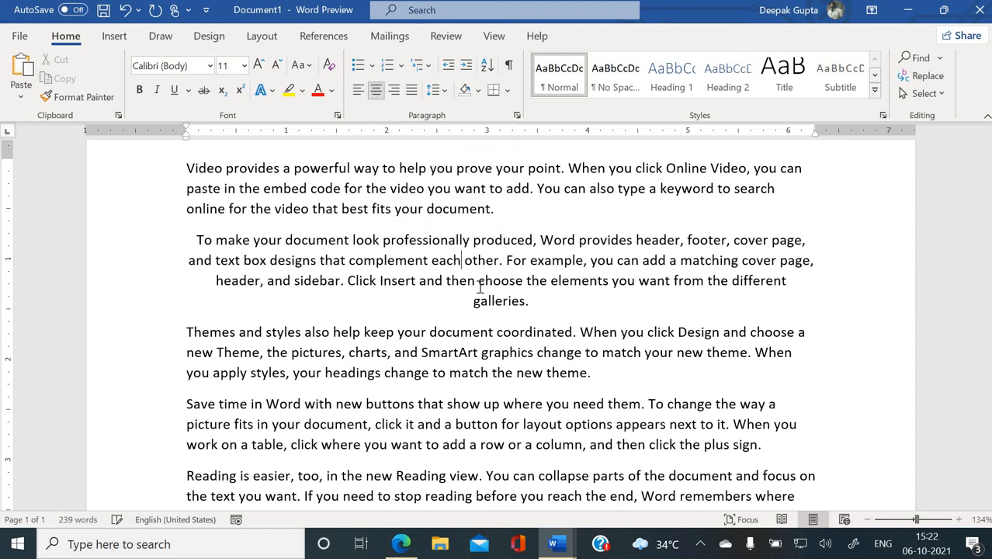
click(394, 90)
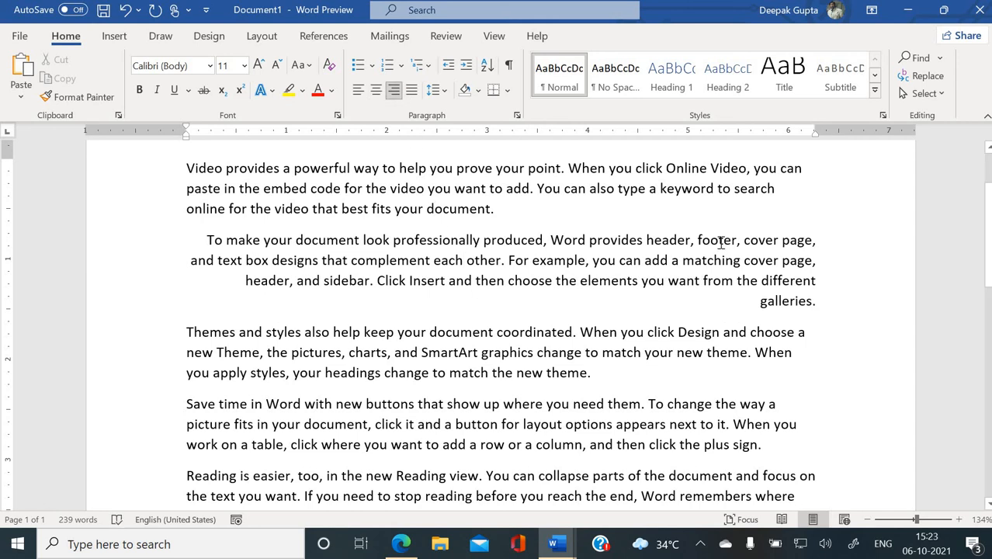
click(413, 90)
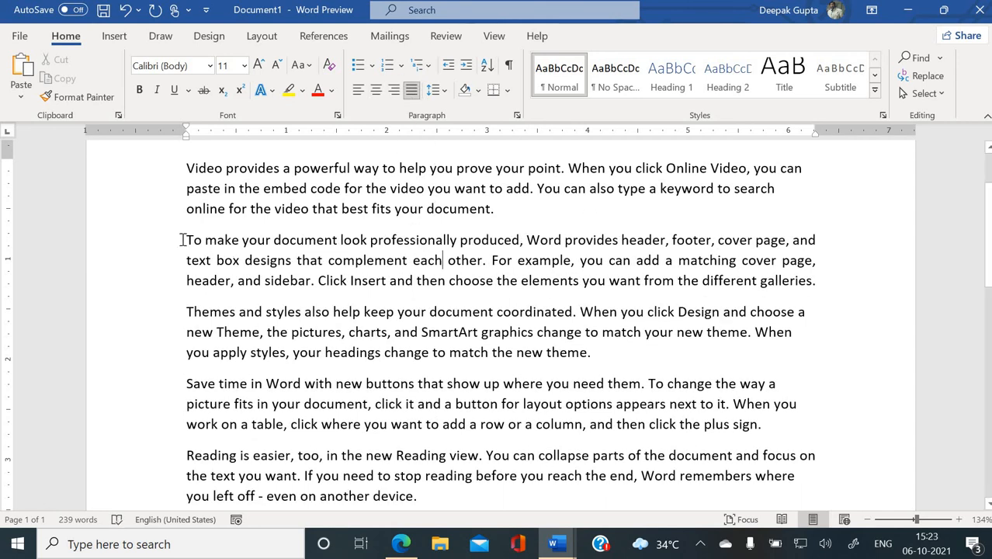
triple_click(473, 278)
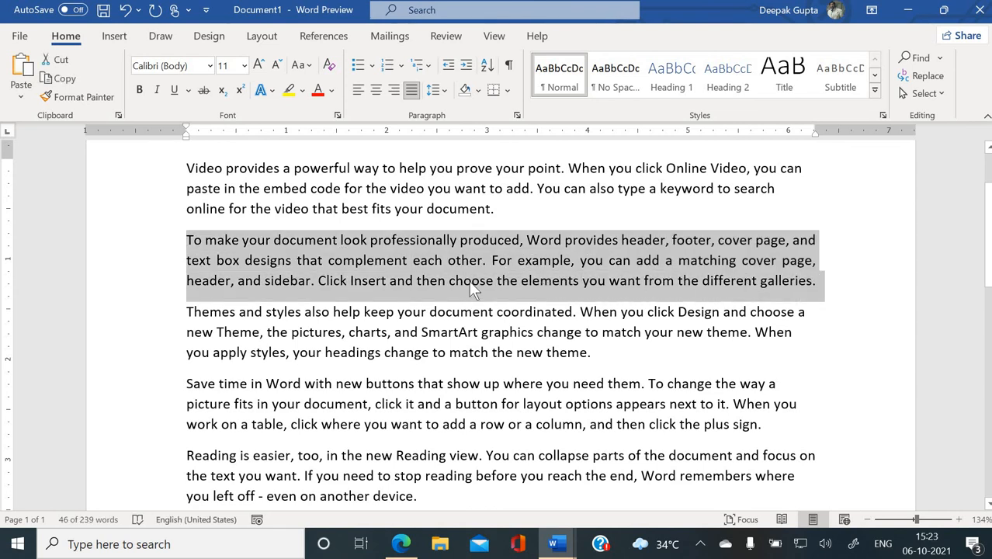
click(358, 90)
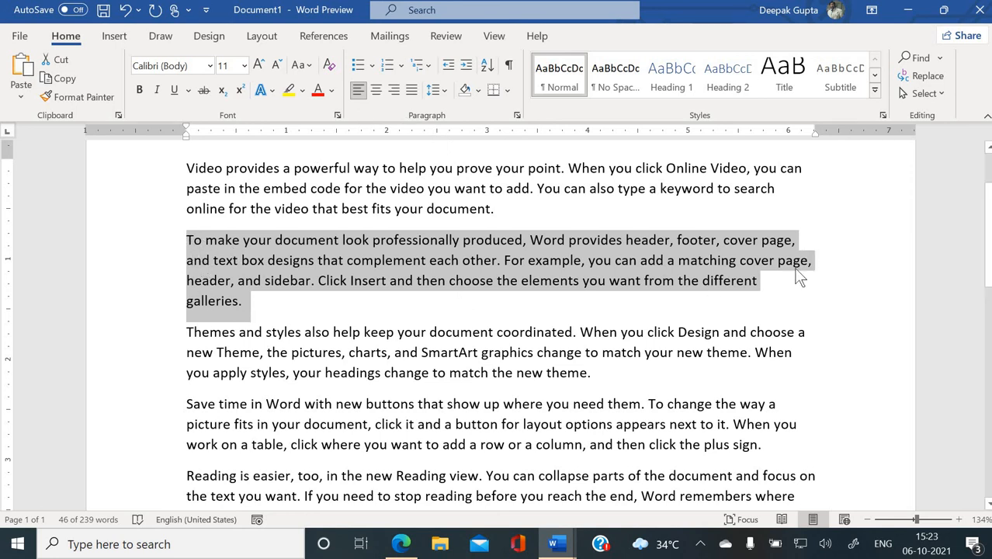
click(375, 90)
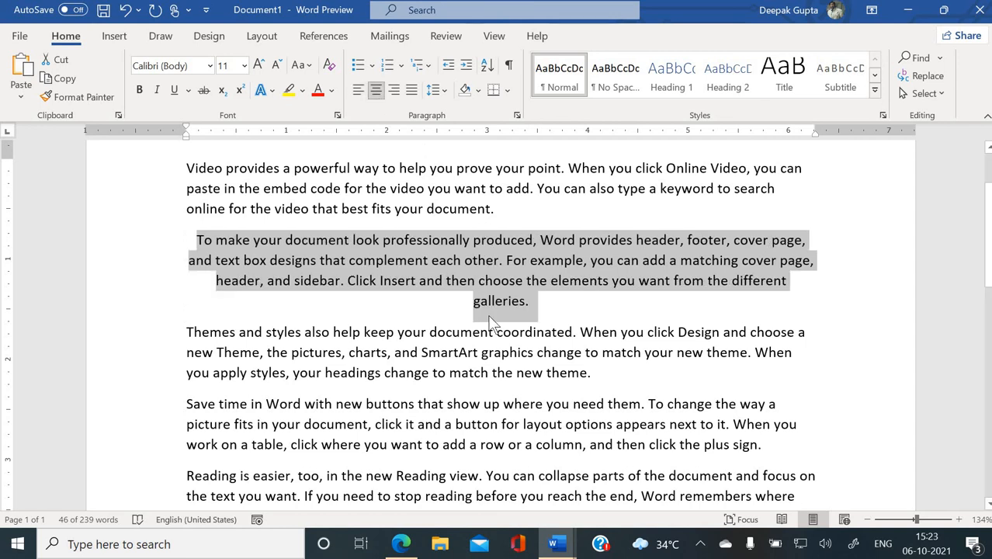
Cycle the second paragraph through right, justified, left and center alignment, finishing with left alignment.
click(395, 91)
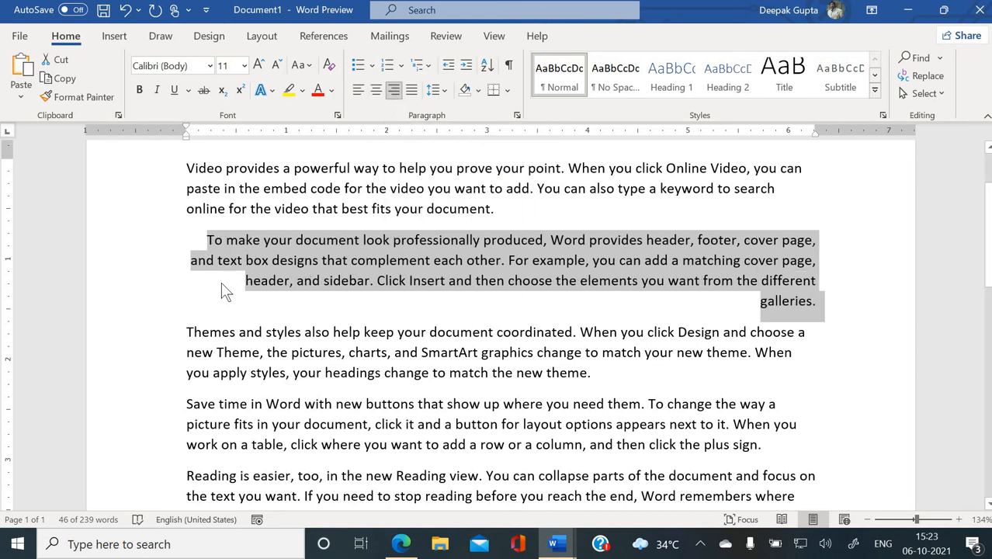
click(411, 91)
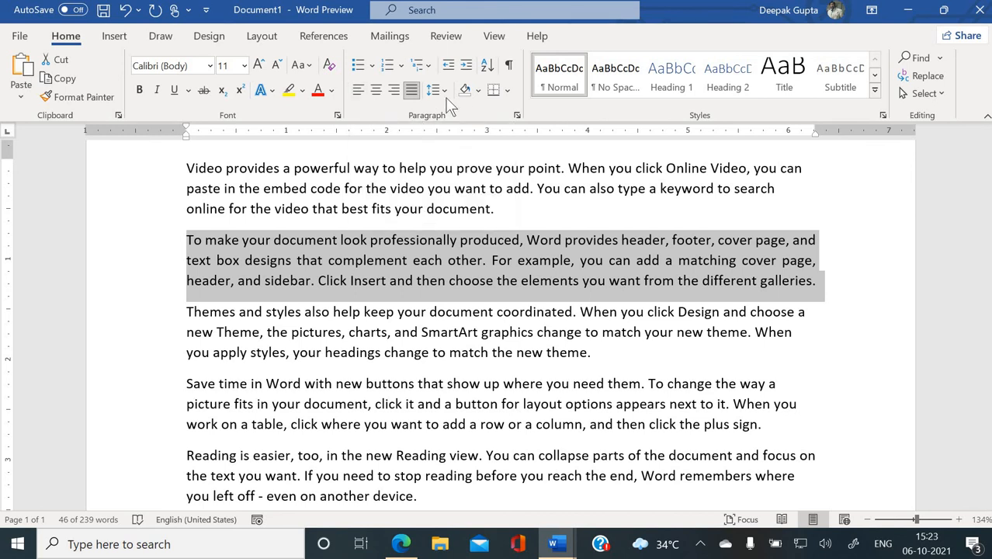
click(360, 95)
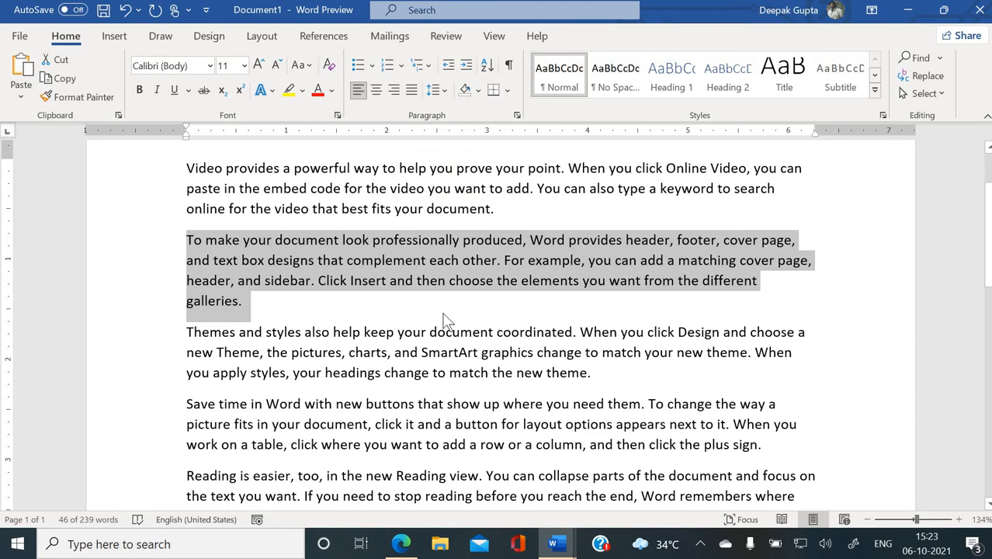
key(ctrl+e)
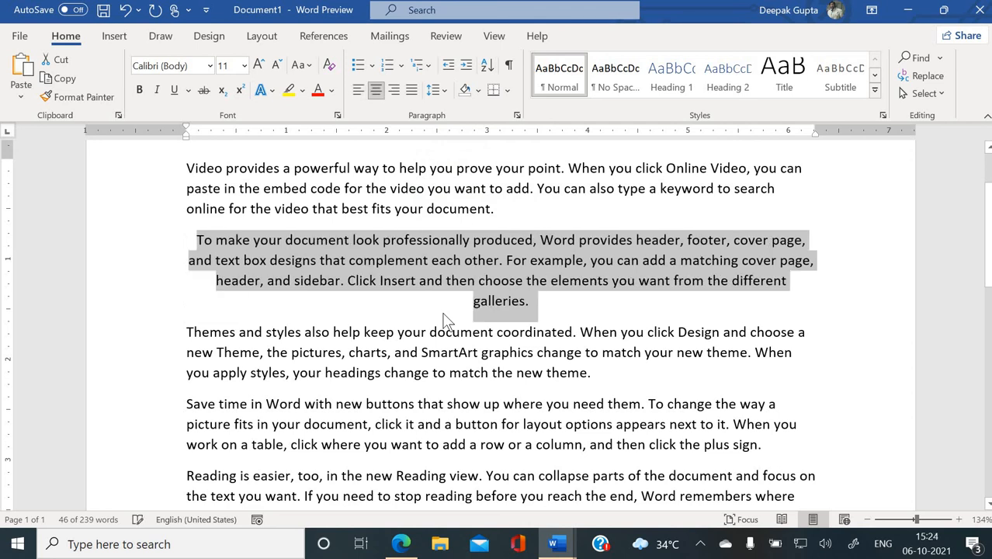
key(ctrl+r)
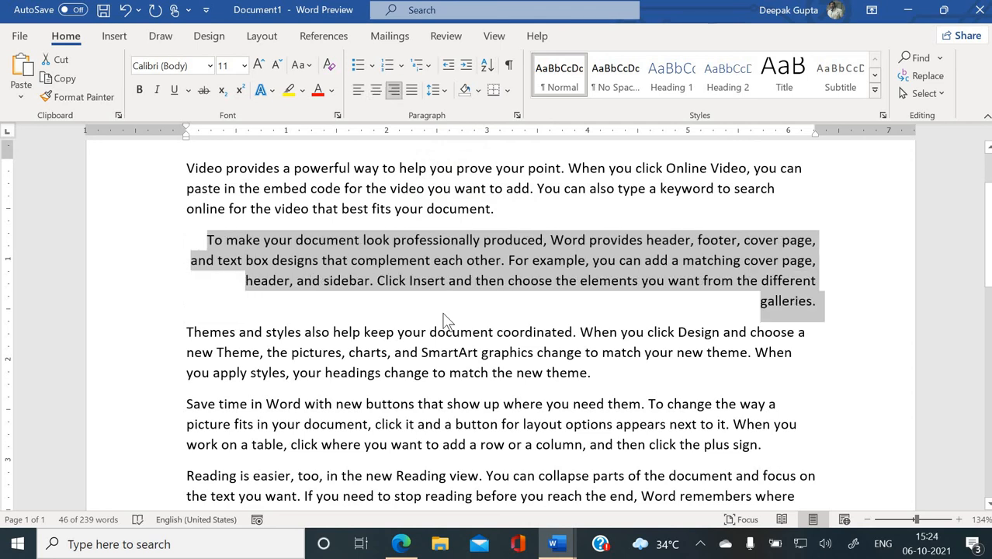
key(ctrl+j)
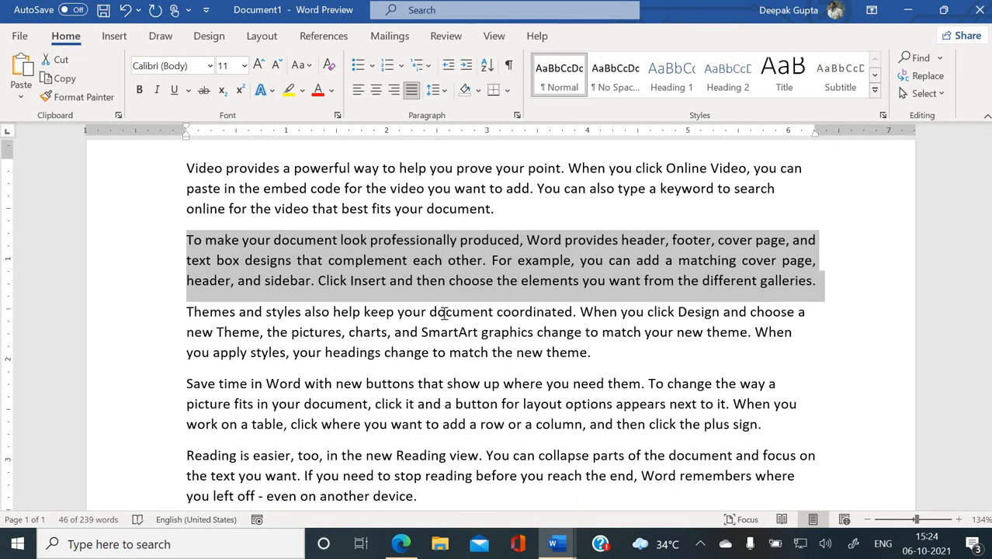
key(ctrl+l)
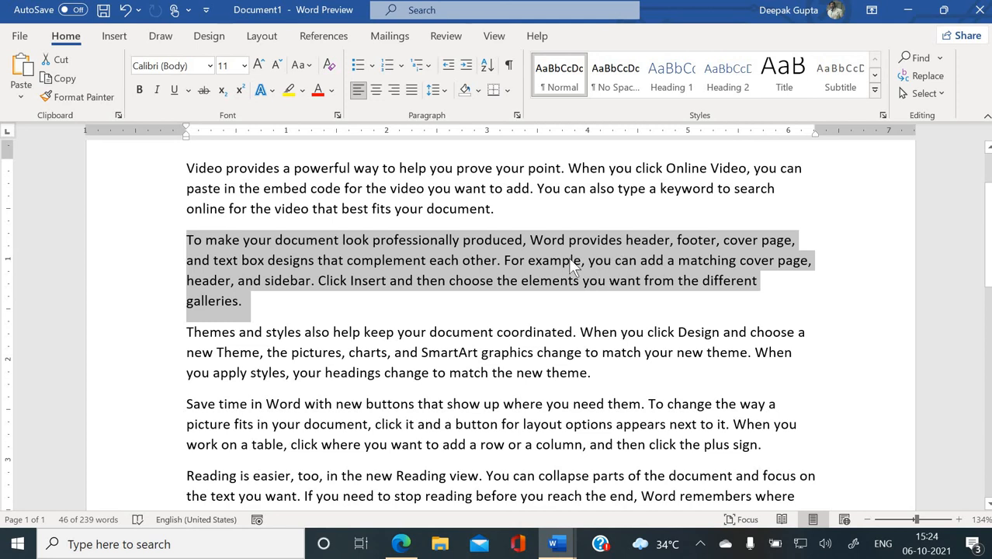
Set the second paragraph's line spacing to 1.15, 1.5 and 2.0 in turn, ending with 2.0, and deselect it.
click(443, 88)
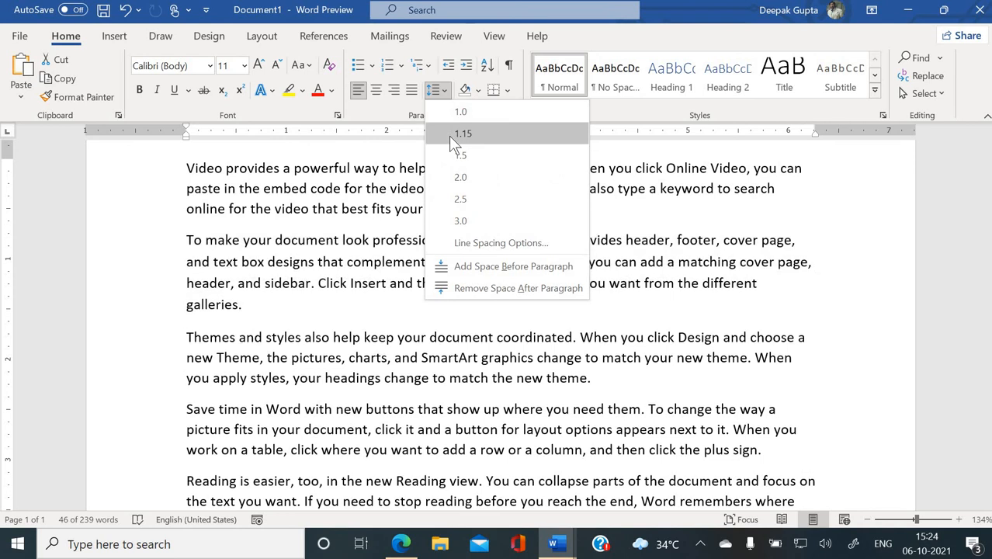
click(449, 135)
click(442, 90)
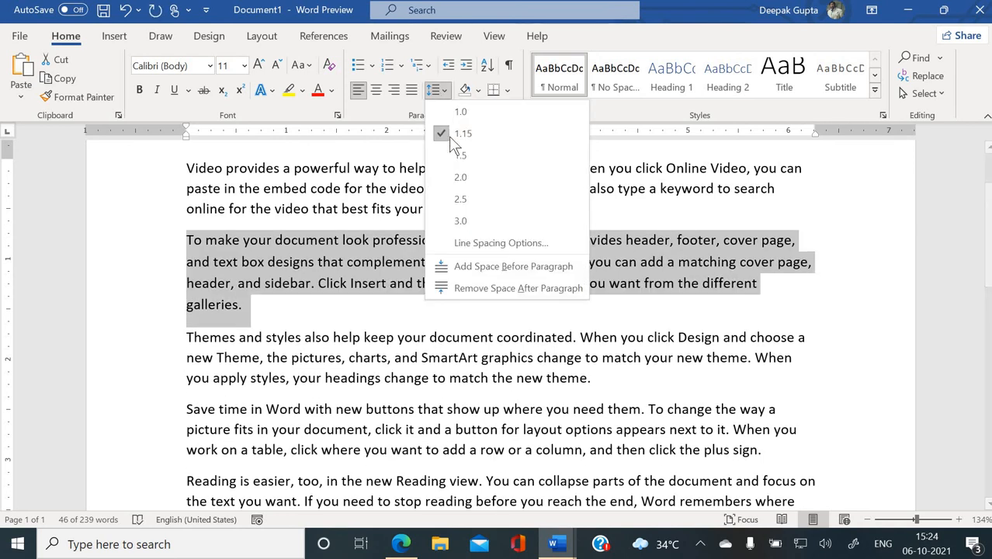
click(459, 157)
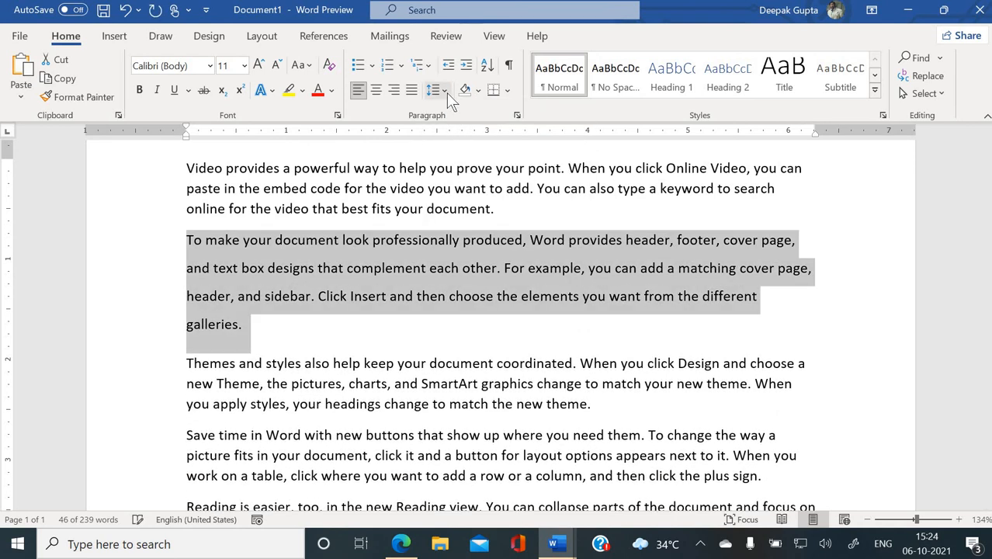
click(444, 90)
click(460, 177)
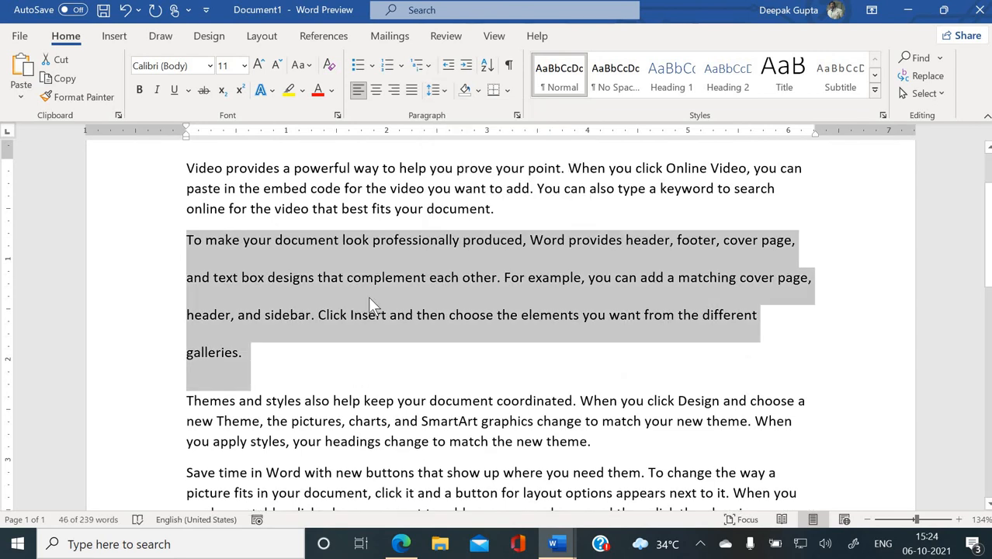
click(281, 266)
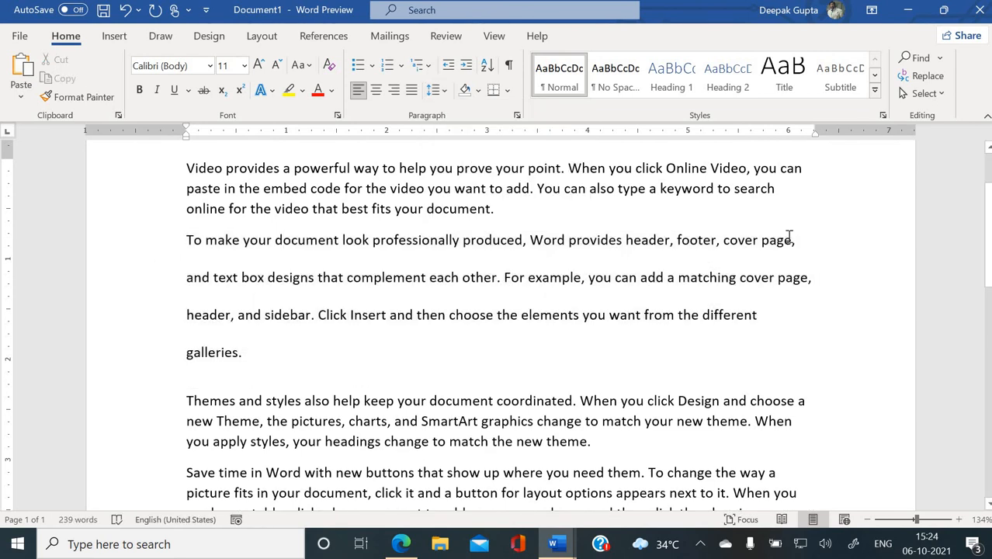
Insert paragraph breaks at the ends of the first two lines of the first paragraph.
scroll(788, 235, up, 1)
click(817, 223)
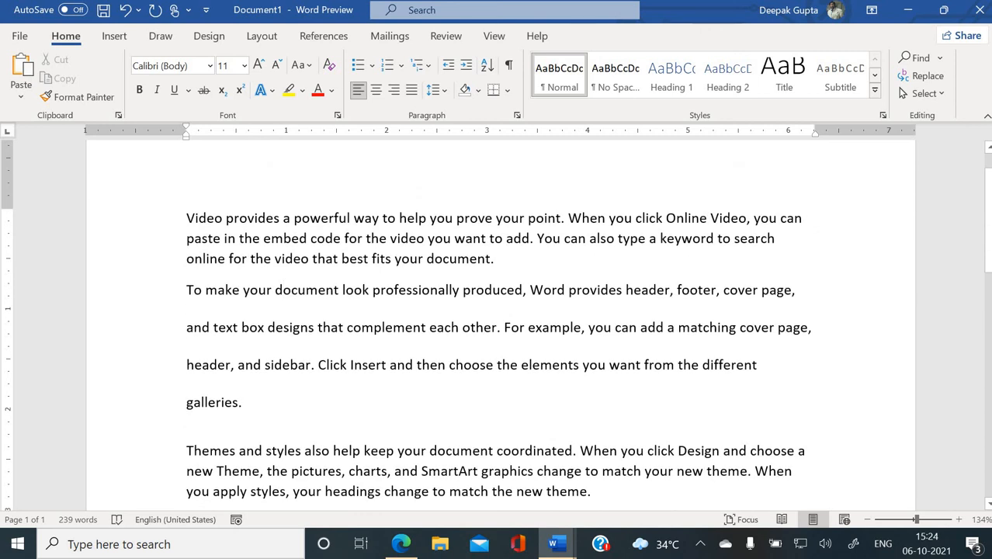
key(Return)
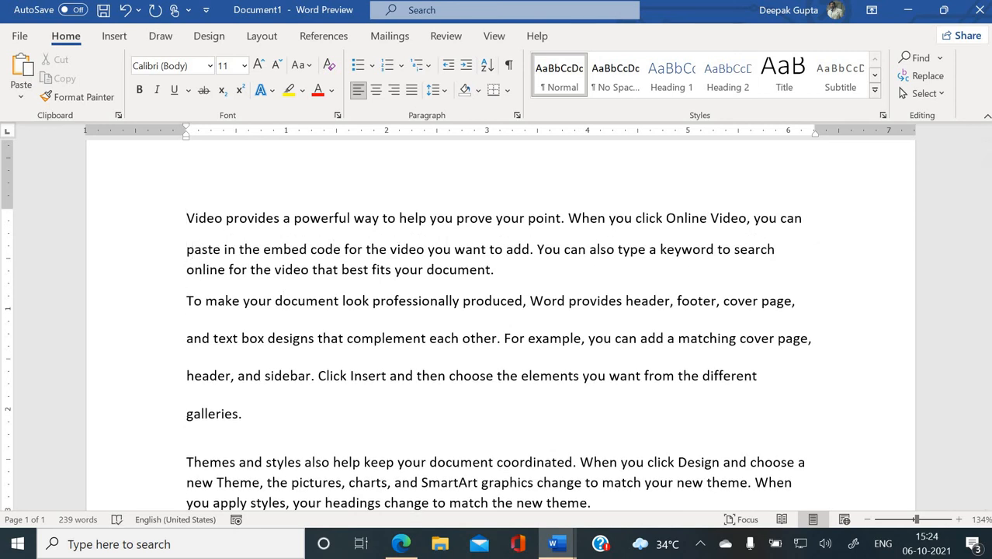
key(Return)
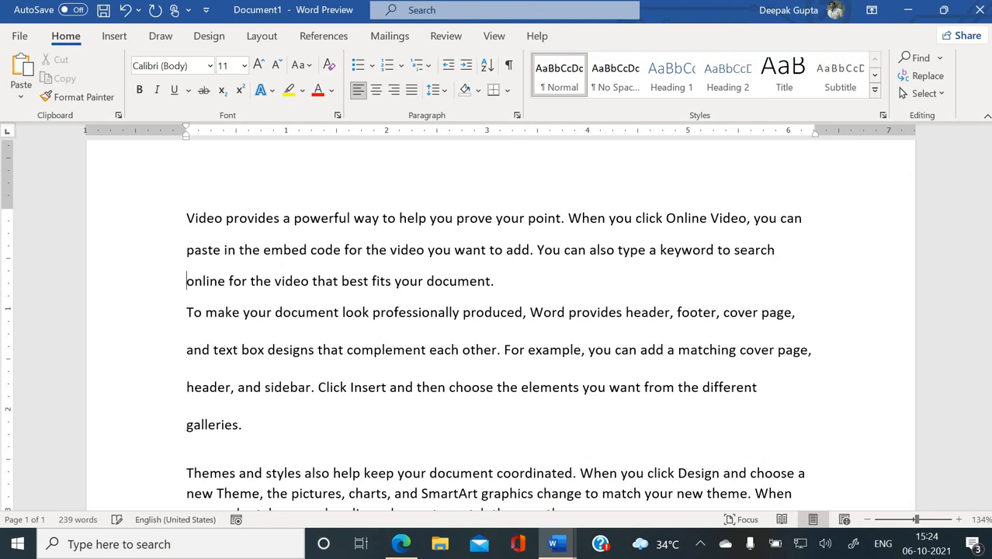
Move the cursor through the paragraphs to the end of the document and back up, examining the spacing between lines.
key(Up)
key(Up)
key(Down)
key(Down)
key(Down)
key(Down)
key(Down)
key(Down)
key(Down)
key(Down)
key(Down)
key(Down)
key(Down)
key(Down)
key(Down)
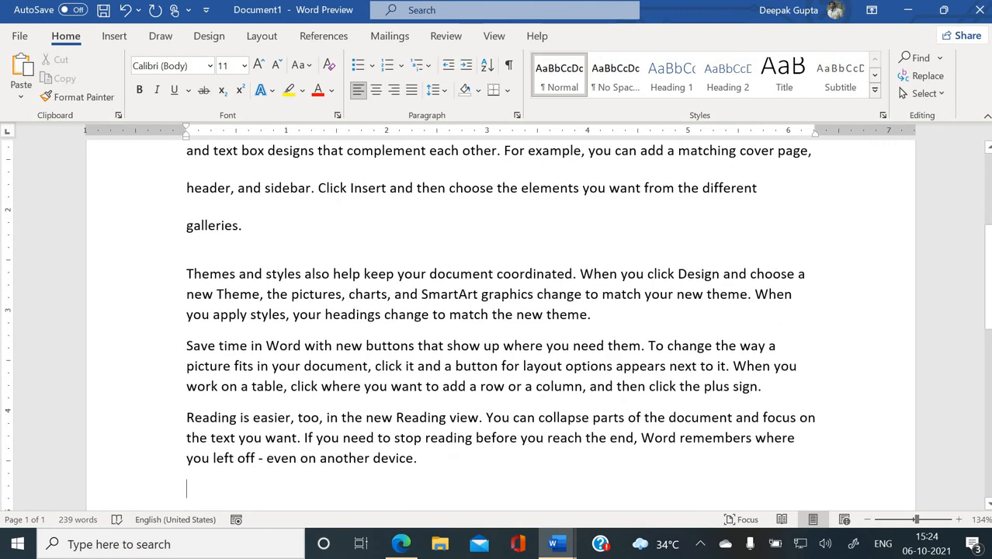
key(Up)
key(Up)
key(Up)
key(Up)
key(Up)
key(Up)
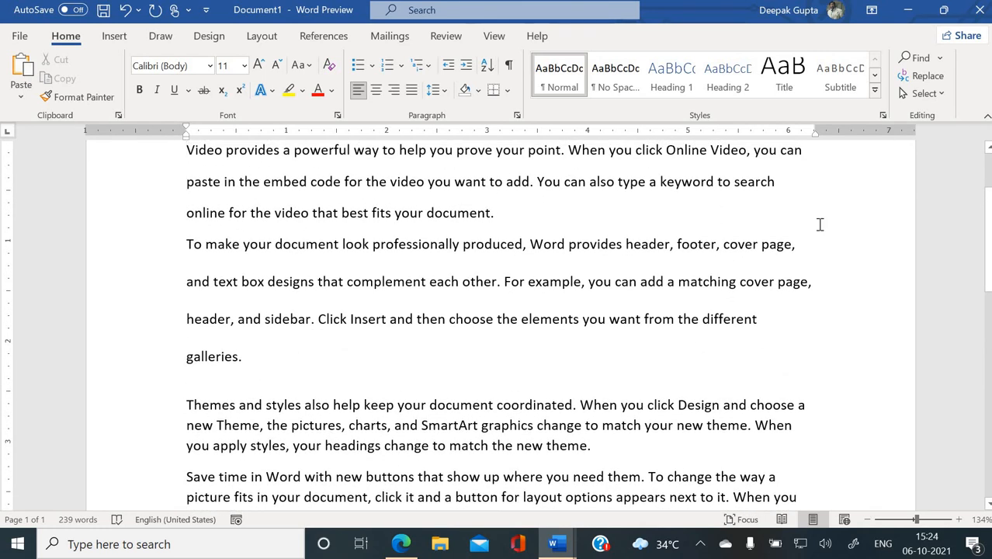
Undo the breaks added to the first paragraph and bring the second paragraph's line spacing back to 1.5.
key(ctrl+1)
key(Down)
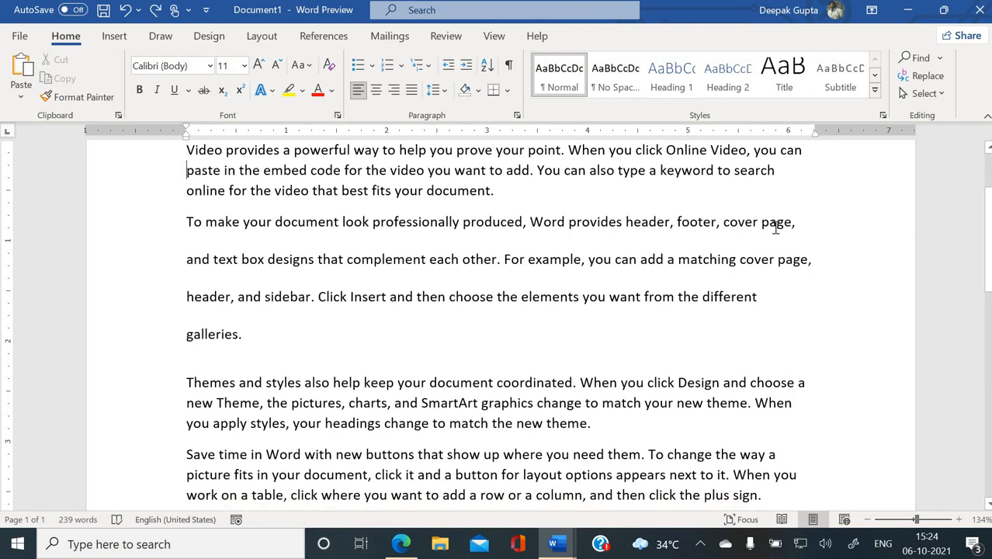
triple_click(775, 226)
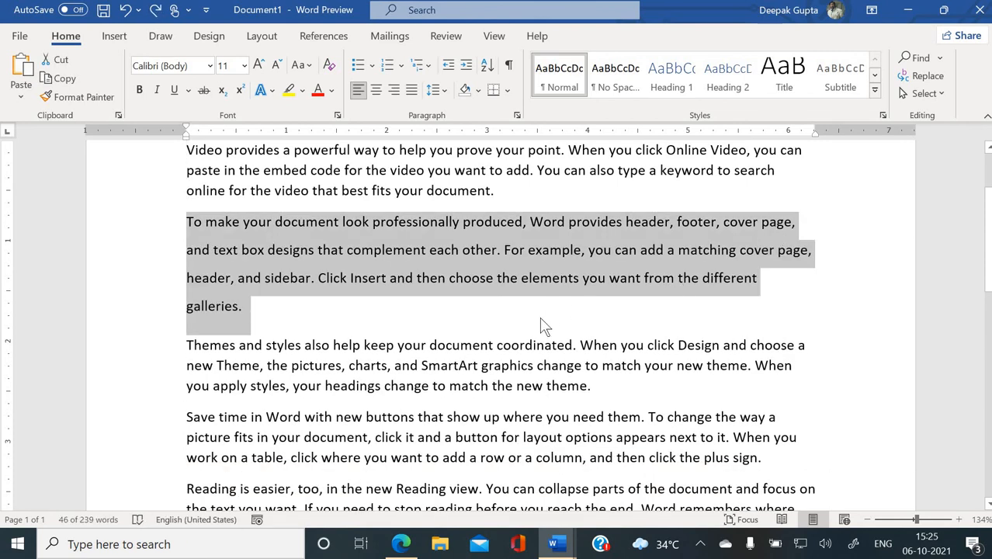
key(ctrl+5)
click(423, 310)
Set the line spacing of the first four paragraphs to 2.0 and review the spaced text.
drag(164, 152, 95, 460)
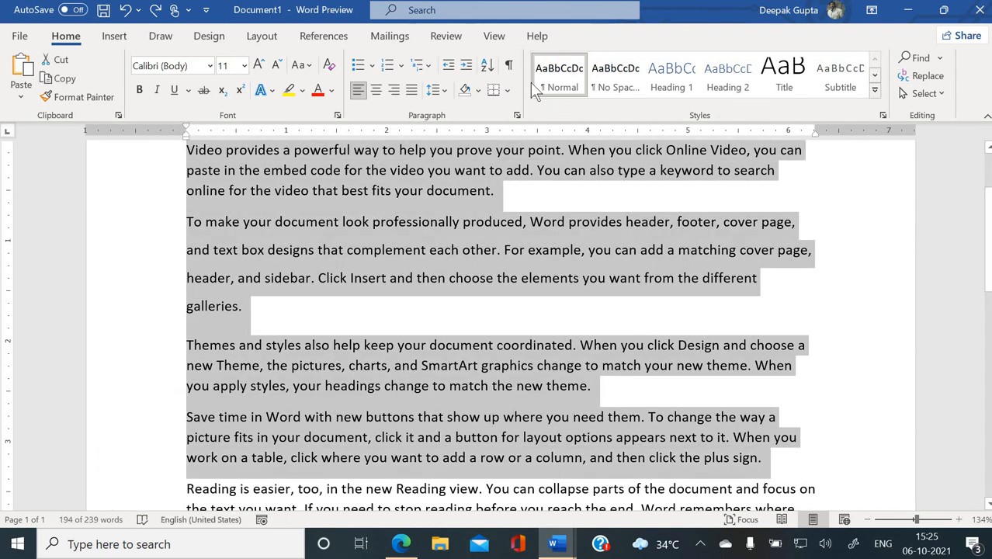
click(443, 92)
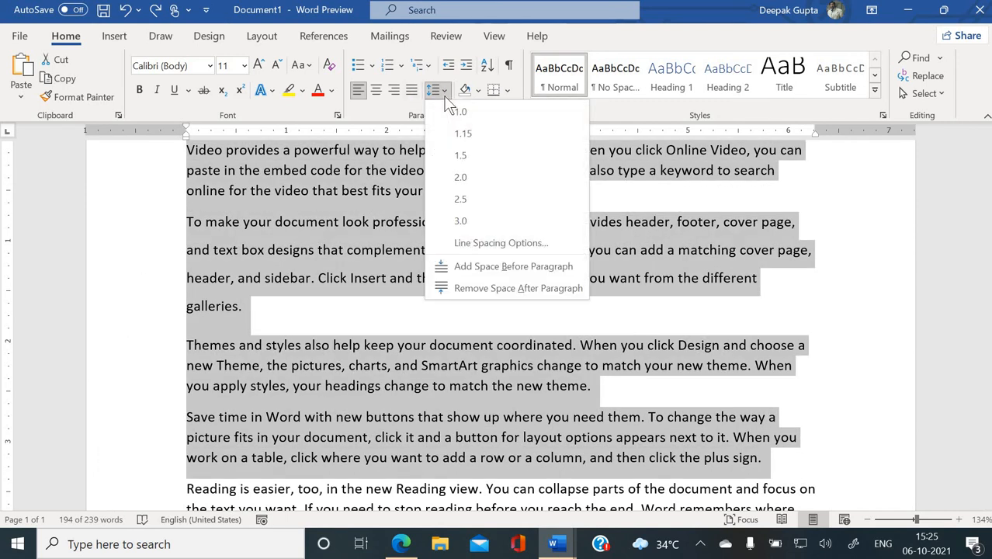
click(455, 181)
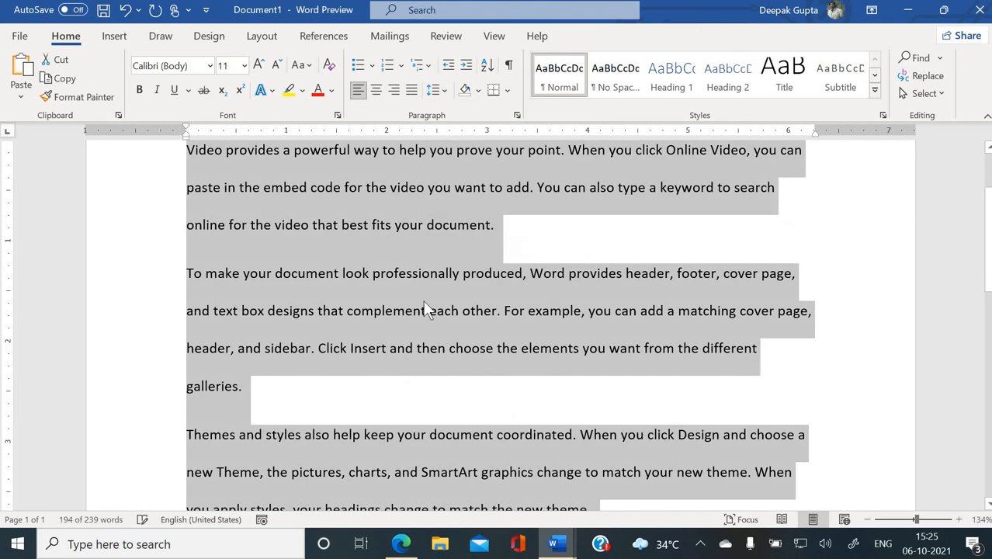
scroll(403, 293, up, 3)
scroll(382, 302, down, 4)
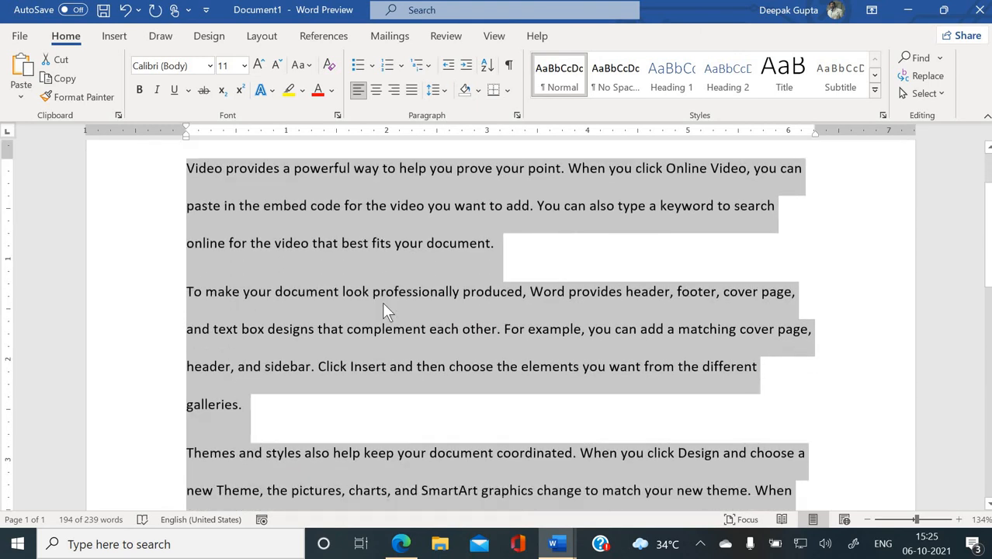
scroll(382, 302, down, 4)
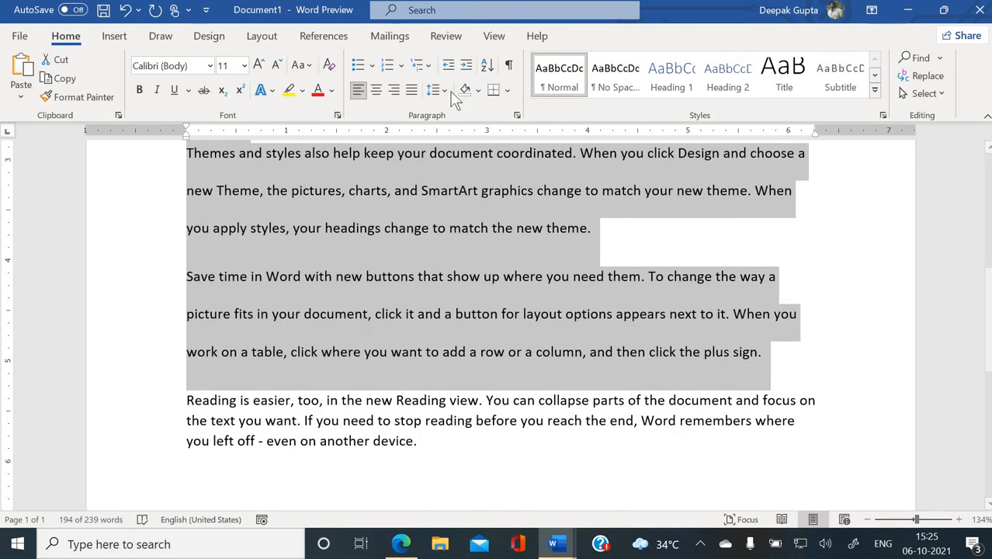
Set the line spacing of the first four paragraphs to 1.0 and deselect the text.
click(446, 90)
click(449, 113)
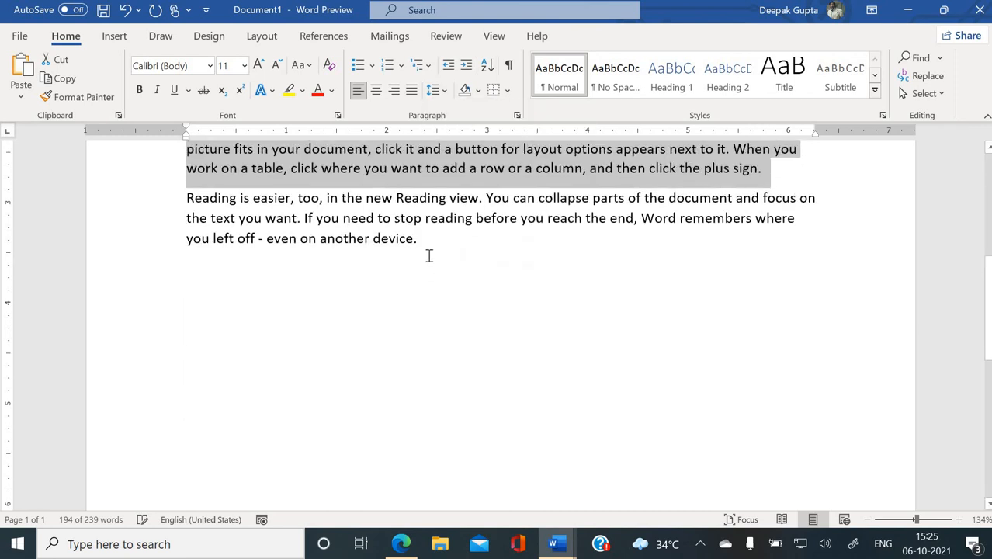
click(428, 256)
scroll(450, 202, up, 6)
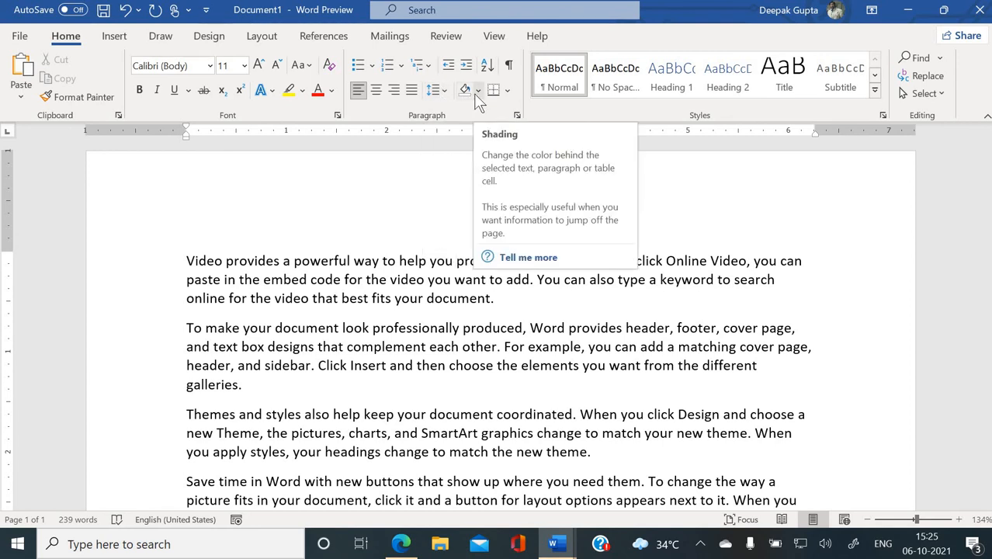
Shade the background of the second paragraph with a light blue theme color and deselect it.
scroll(371, 298, down, 1)
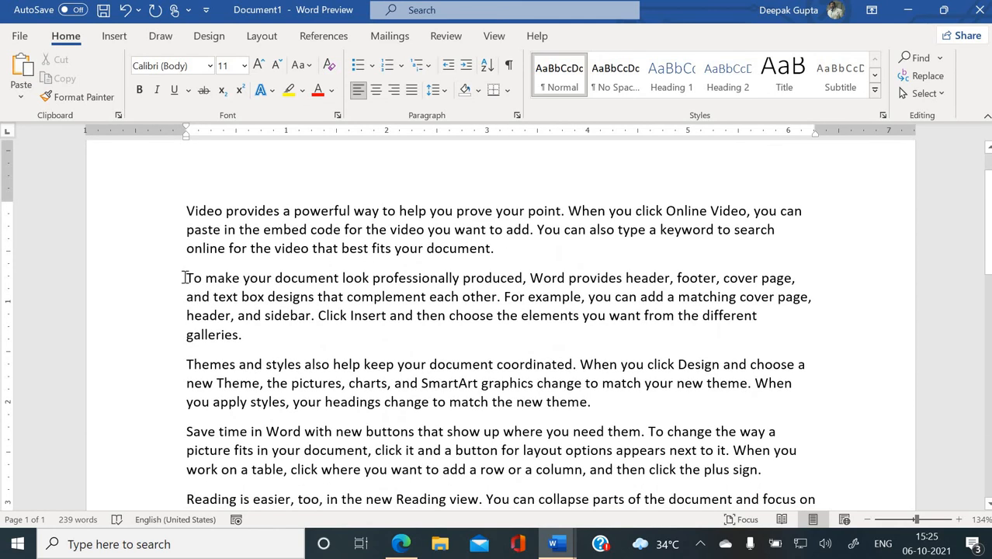
drag(184, 278, 247, 332)
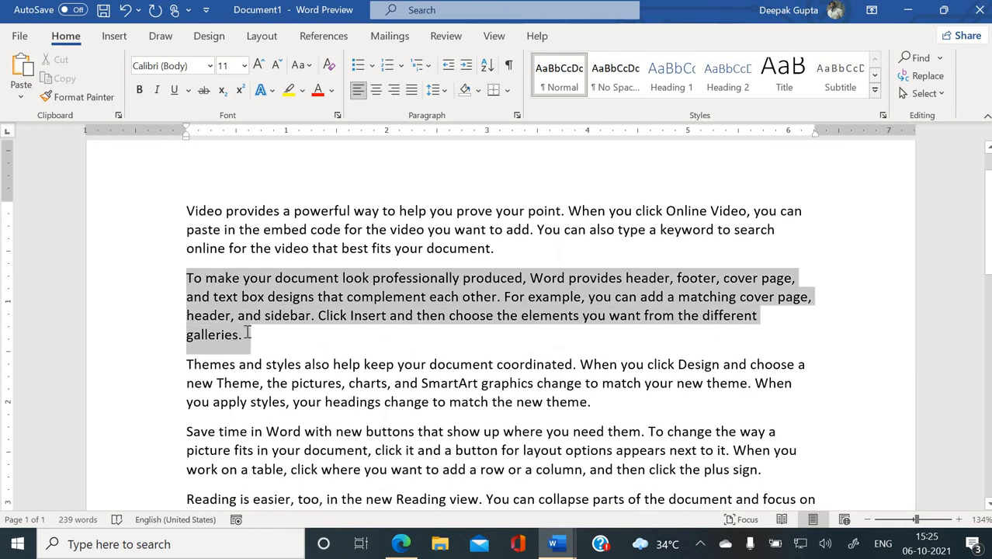
click(477, 90)
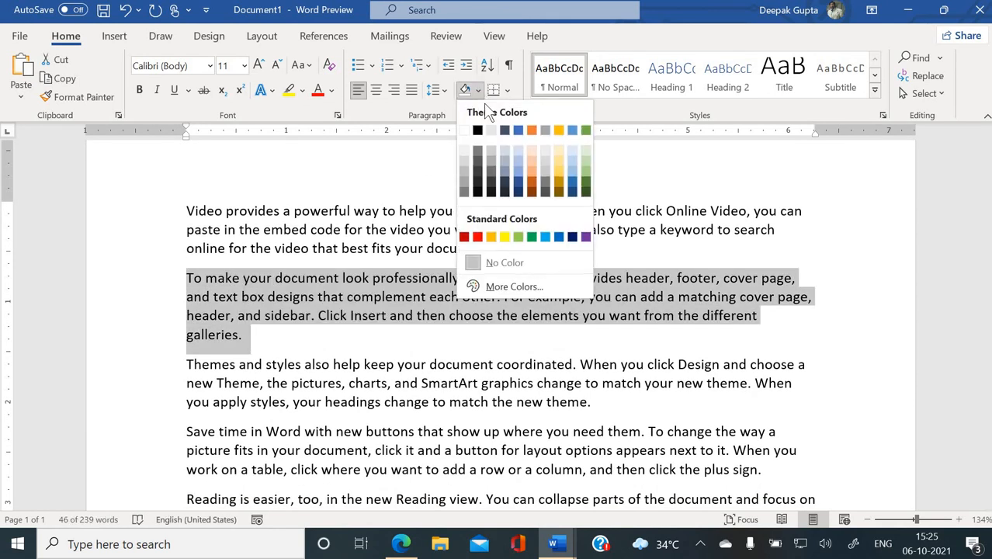
click(520, 154)
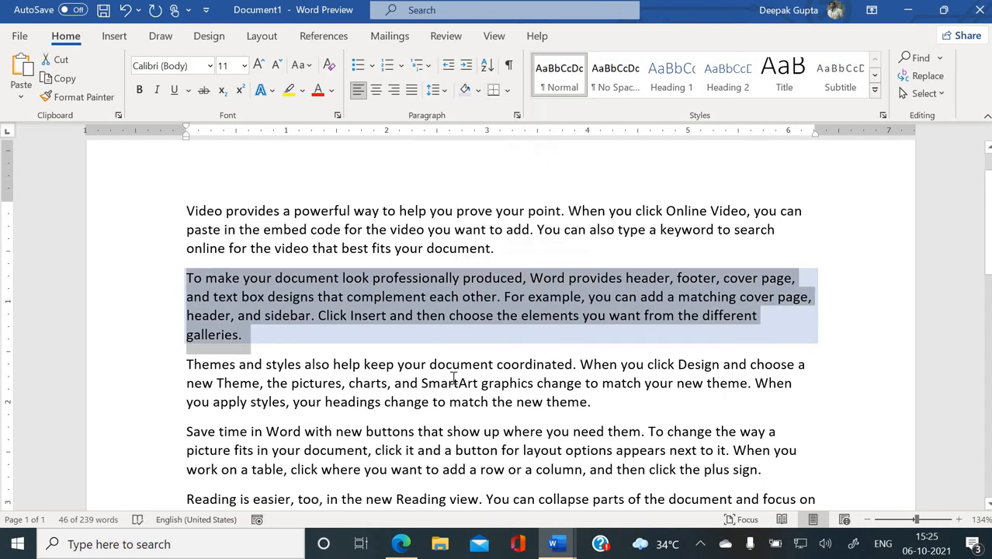
key(Right)
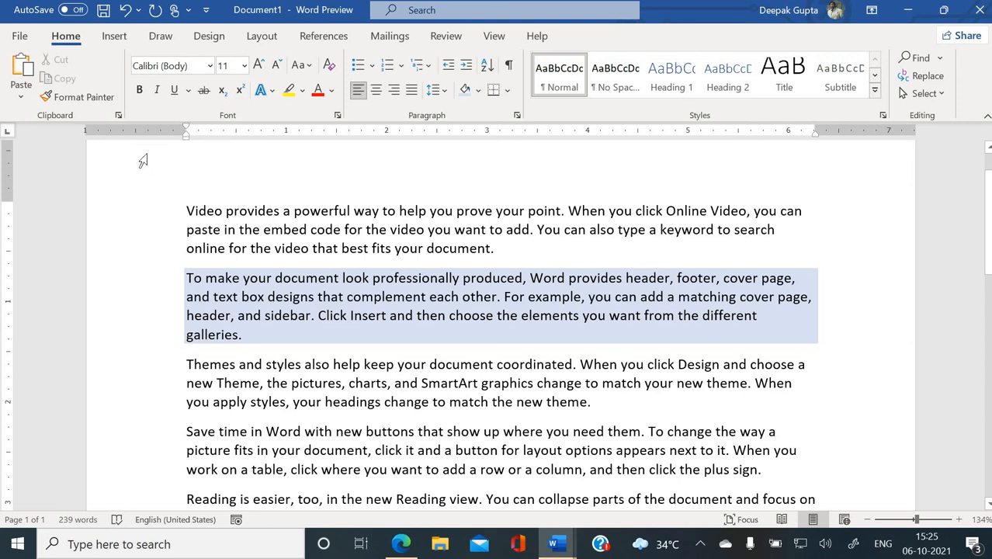
scroll(179, 159, up, 2)
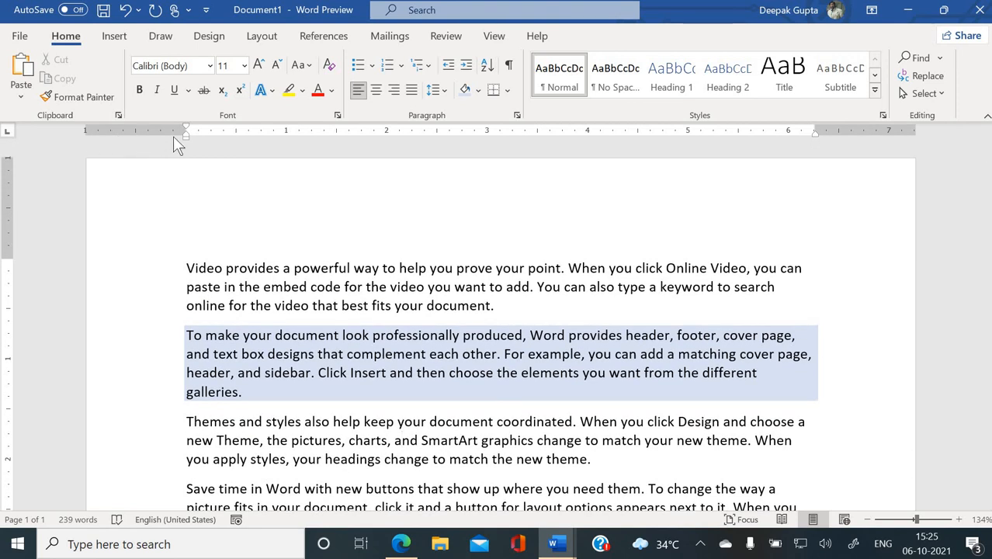
click(196, 268)
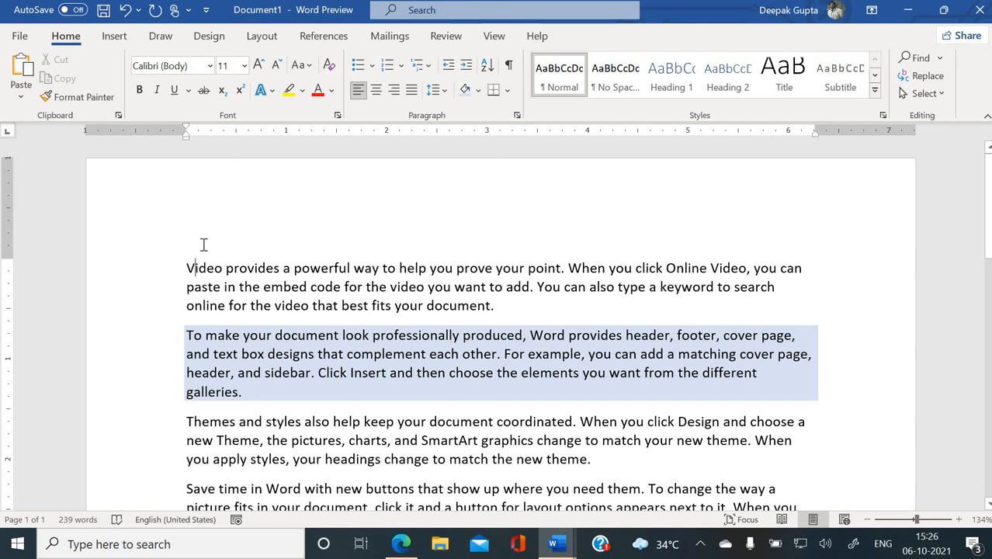
scroll(156, 350, down, 10)
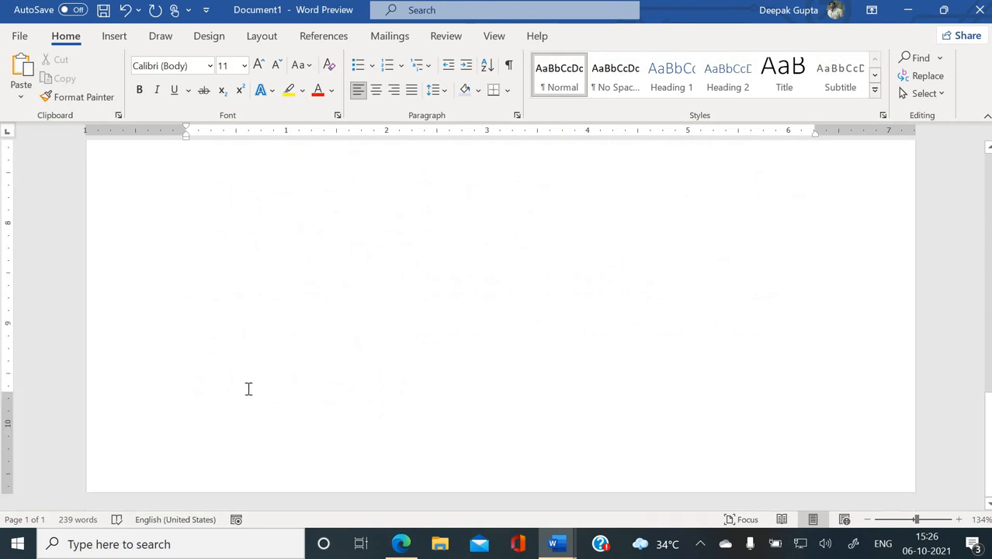
scroll(461, 389, up, 10)
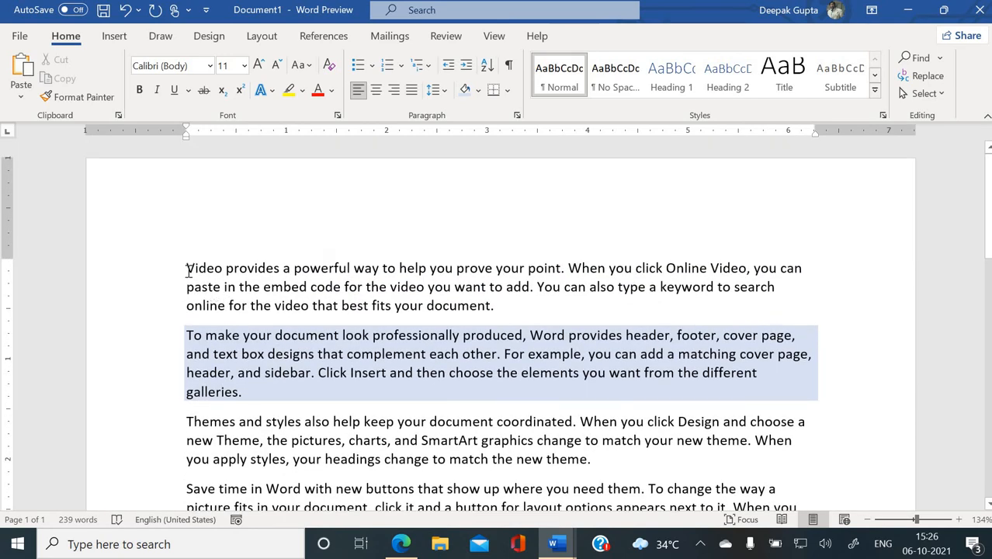
Increase the first paragraph's indent by two levels and decrease it back to the margin, repeating the demonstration twice.
drag(187, 270, 484, 308)
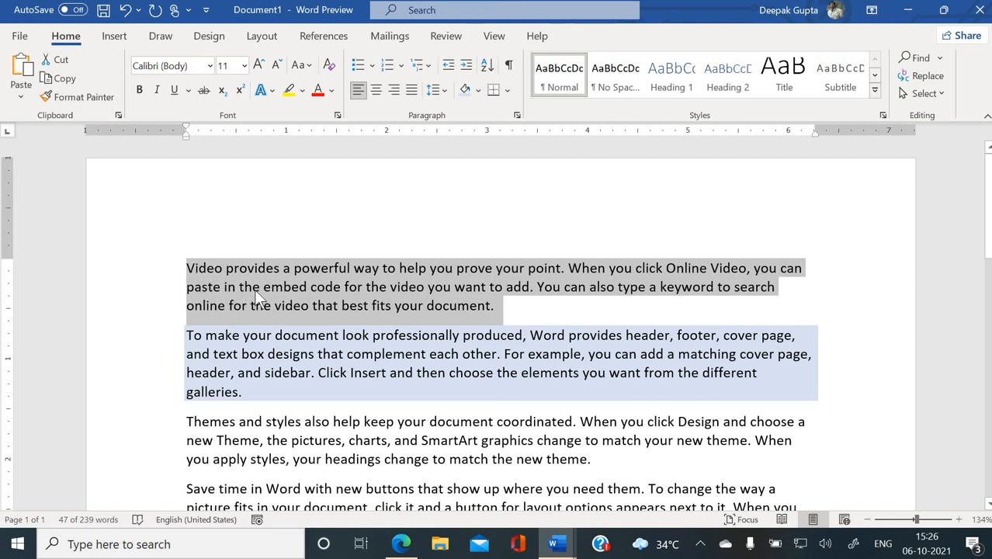
click(464, 69)
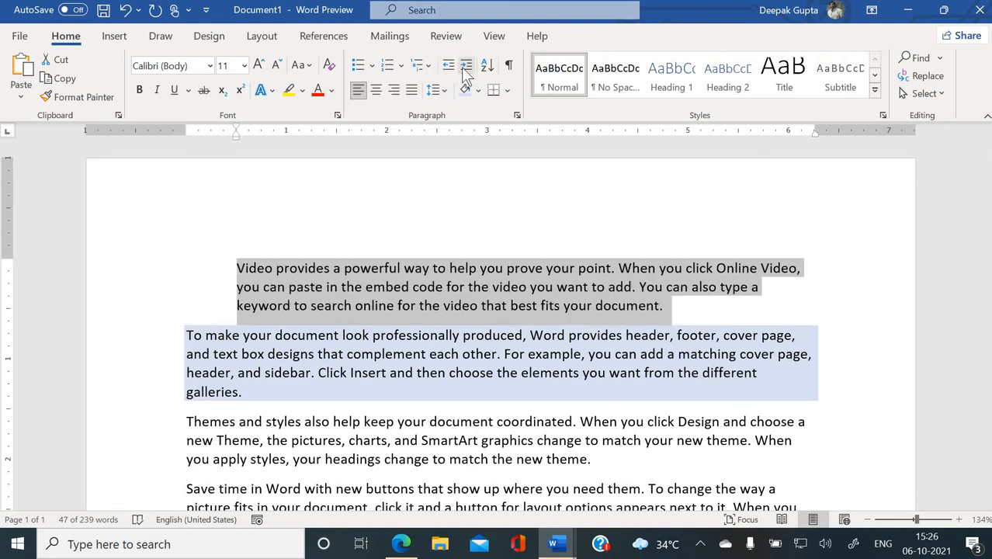
click(463, 68)
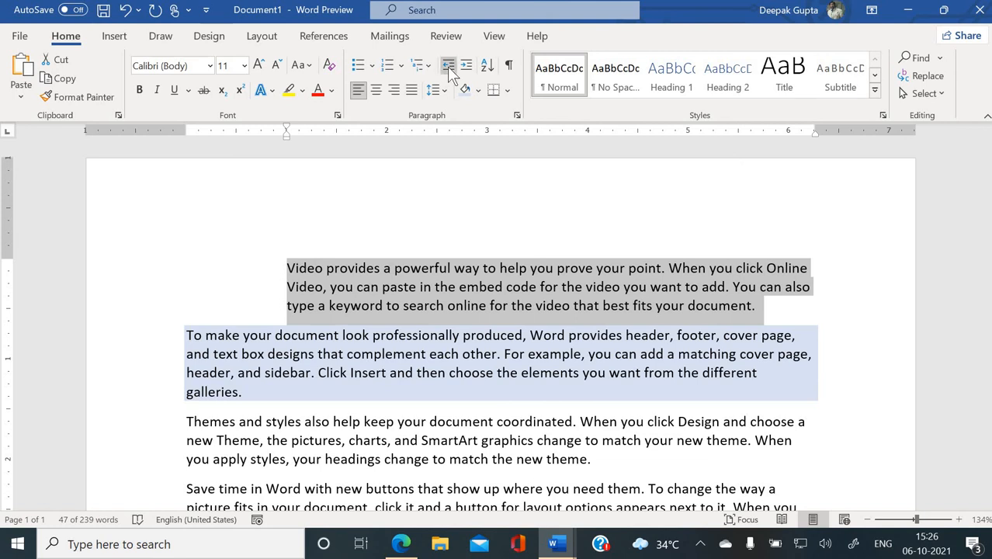
click(448, 68)
click(448, 68)
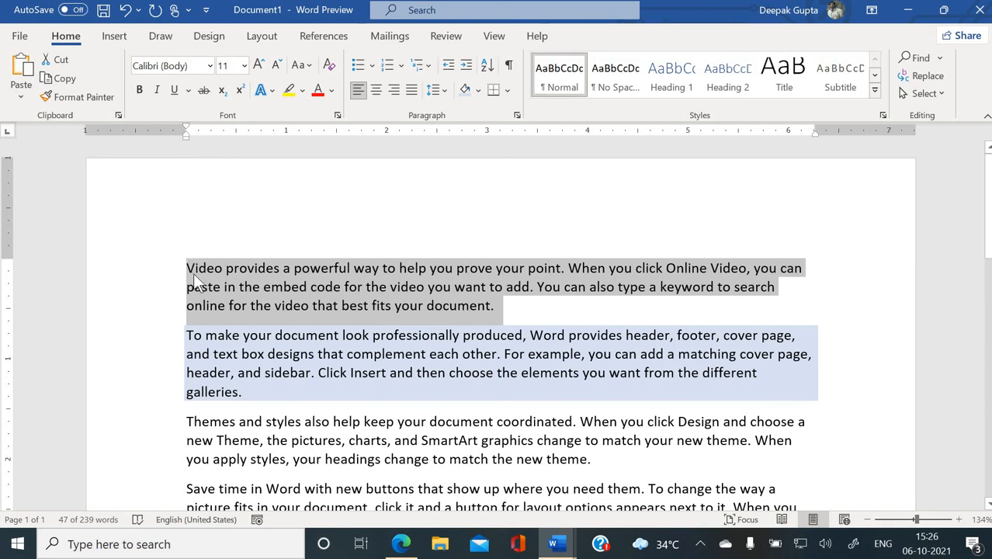
click(464, 68)
click(462, 66)
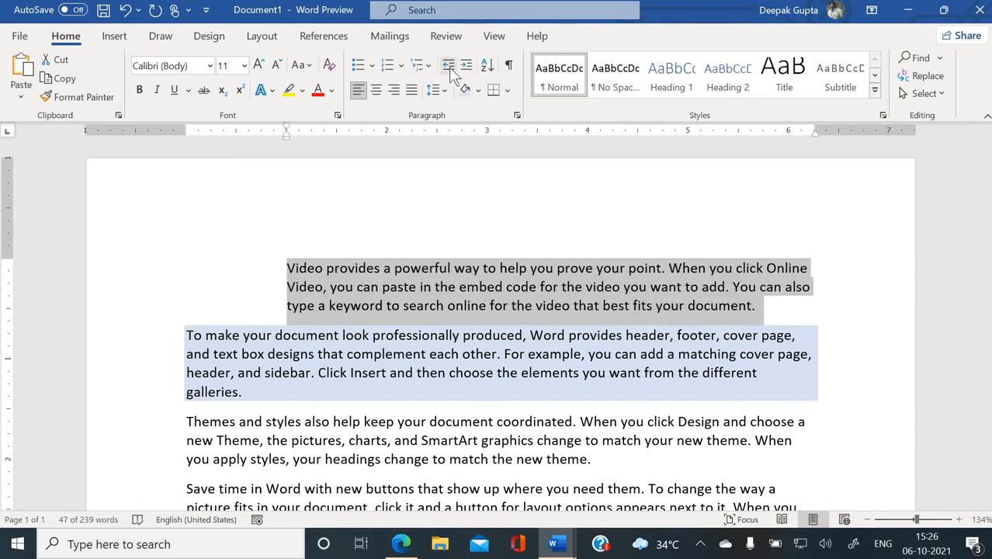
click(449, 67)
click(448, 67)
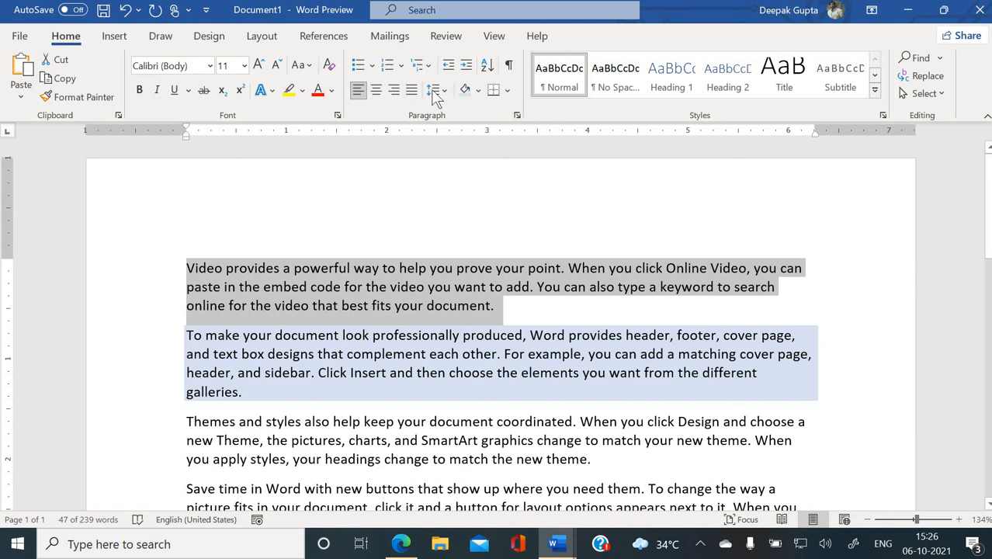
Examine the alignment choices in the first paragraph's Paragraph settings and close them without applying changes.
click(517, 115)
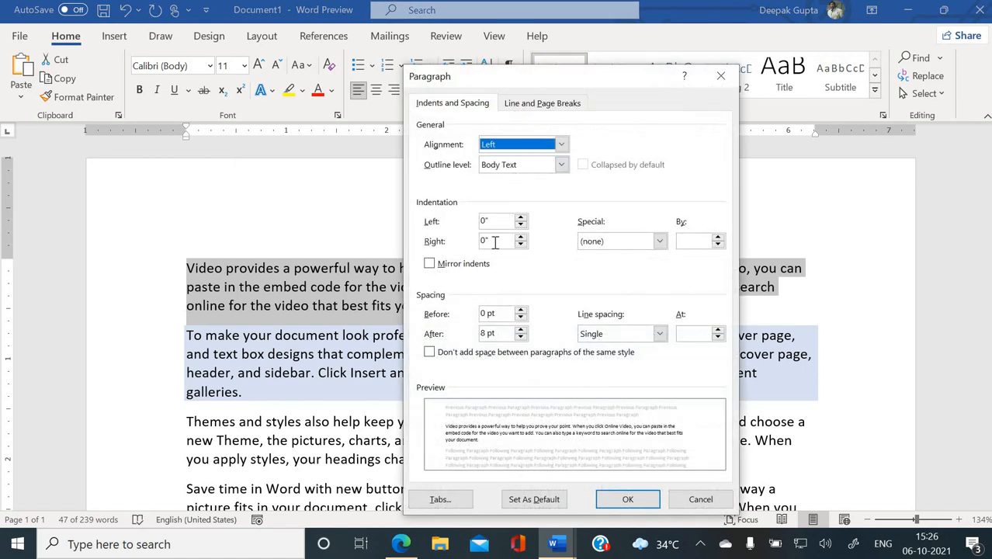
click(524, 148)
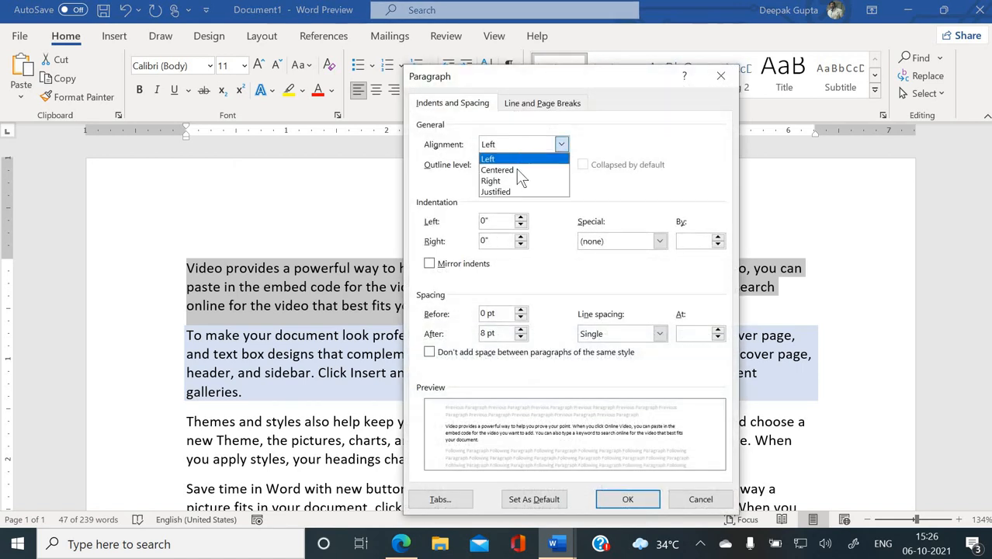
click(600, 182)
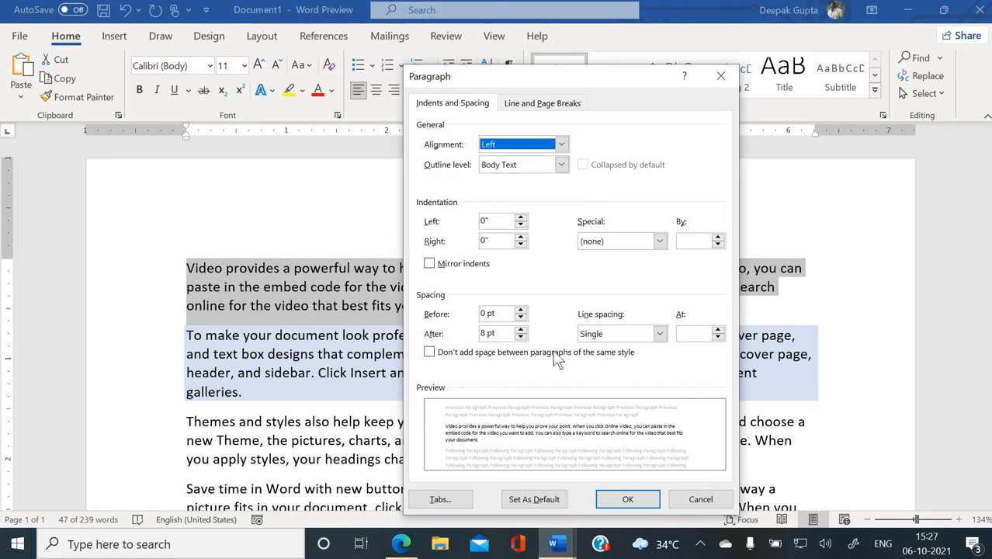
click(697, 499)
Select the third paragraph, "Themes and styles also help", and set its left indentation to 1" in the Paragraph settings.
scroll(326, 326, down, 5)
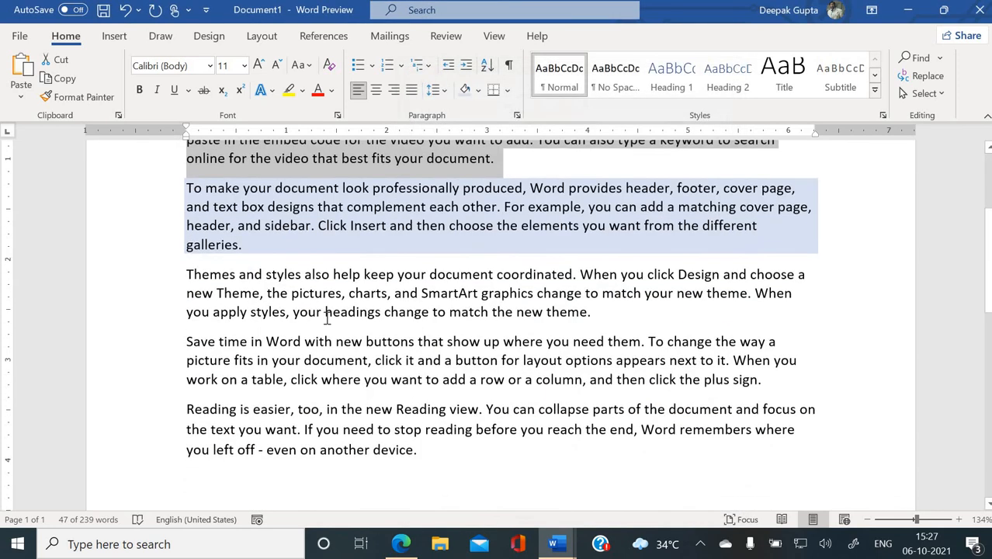
click(186, 225)
drag(460, 239, 607, 262)
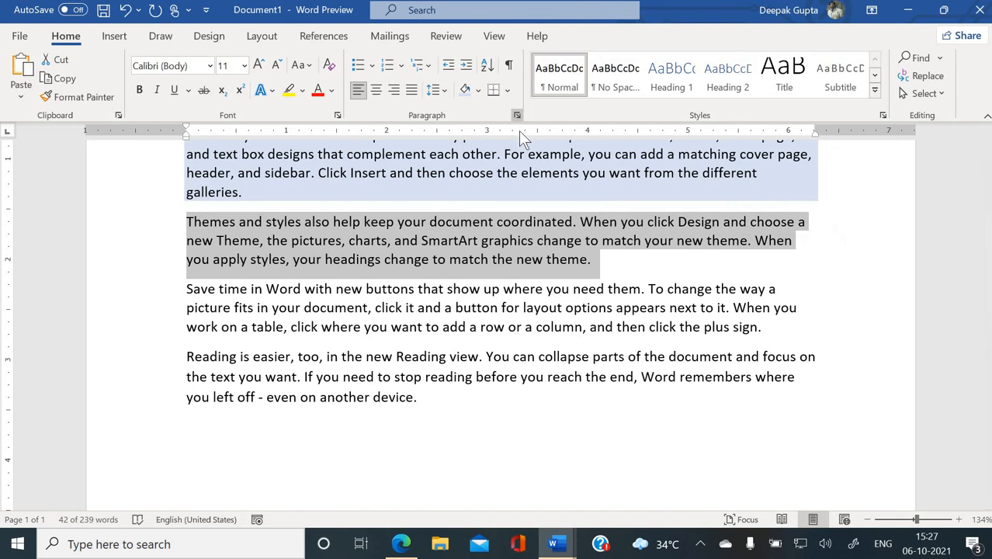
click(516, 115)
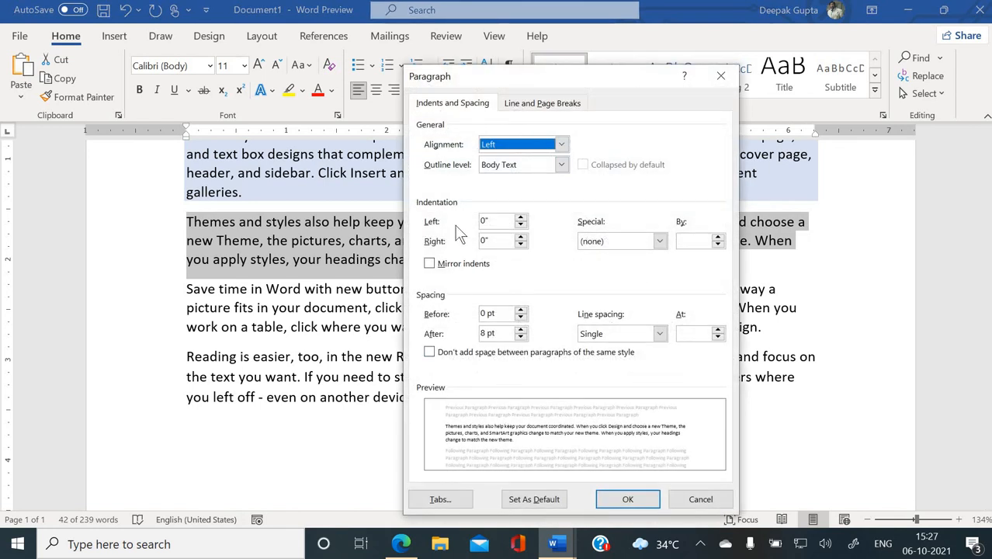
click(521, 218)
click(521, 218)
click(521, 218)
click(521, 218)
click(521, 218)
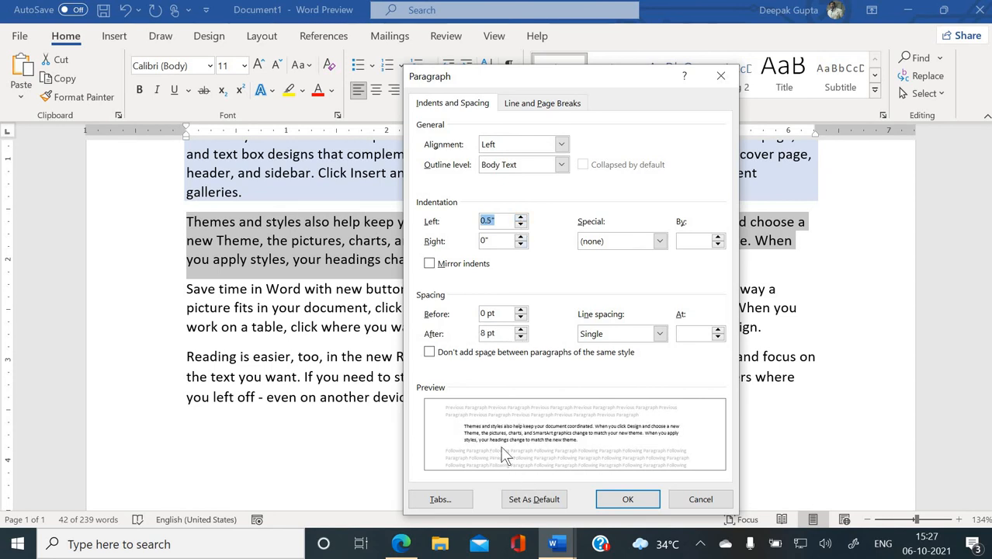
click(521, 219)
click(521, 219)
click(521, 219)
click(521, 219)
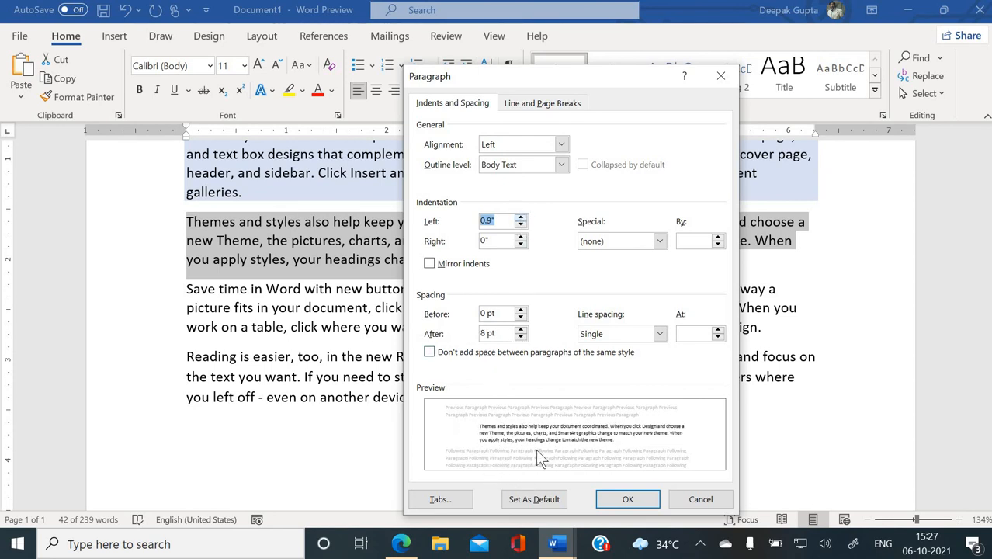
click(521, 219)
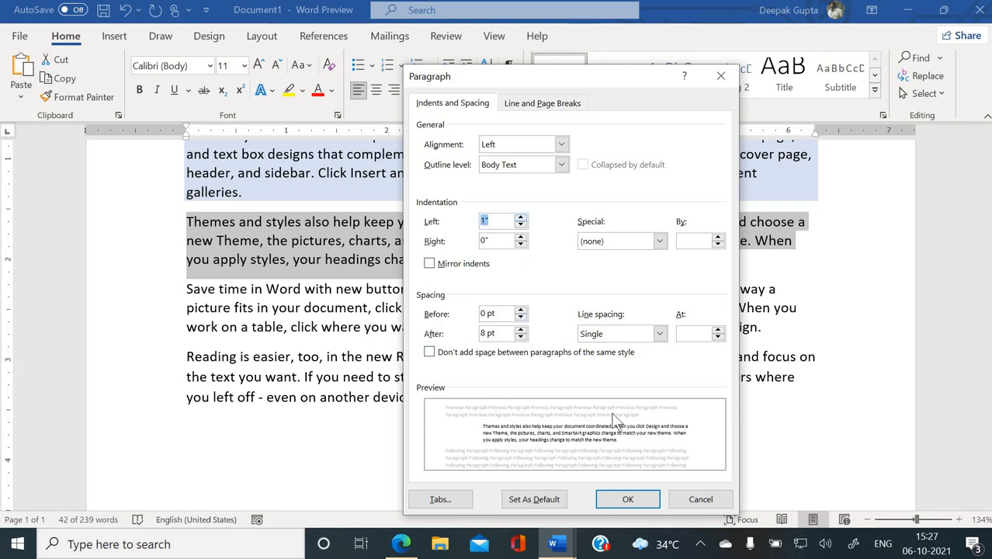
Set the third paragraph's right indentation to 1.5" and apply the paragraph settings.
click(521, 238)
click(521, 238)
click(521, 238)
click(520, 238)
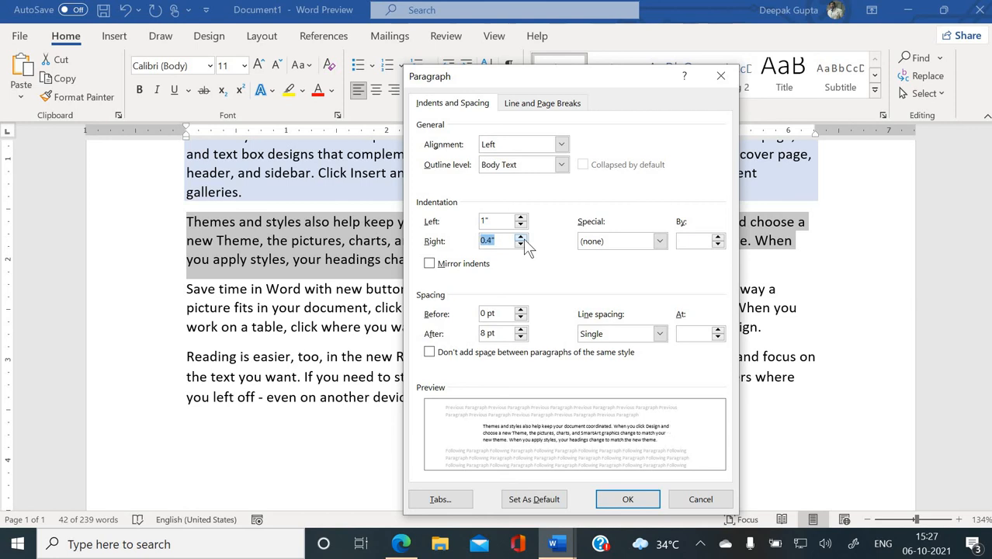
click(521, 238)
click(521, 238)
click(523, 239)
click(523, 239)
click(523, 238)
click(523, 238)
click(523, 238)
click(523, 238)
click(523, 238)
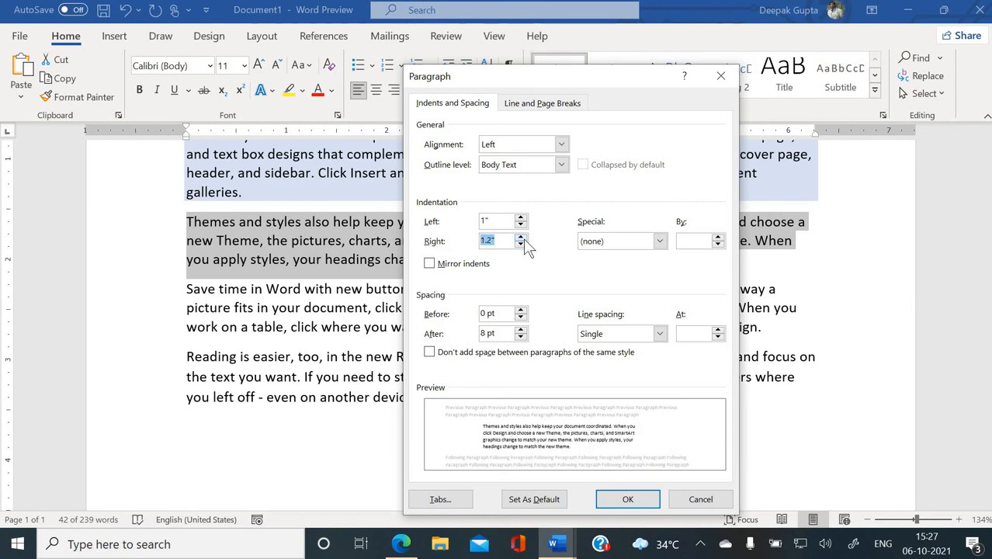
click(523, 238)
click(523, 238)
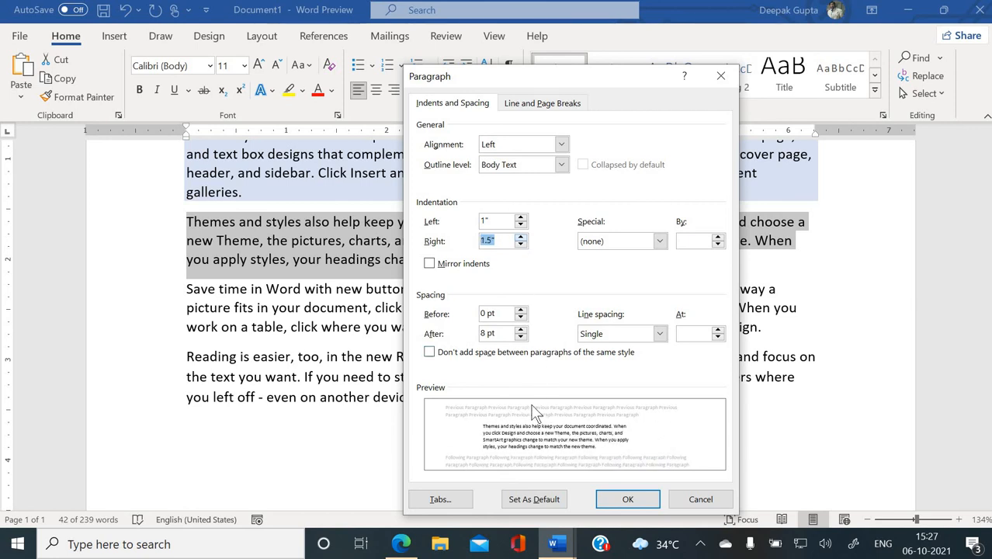
click(621, 499)
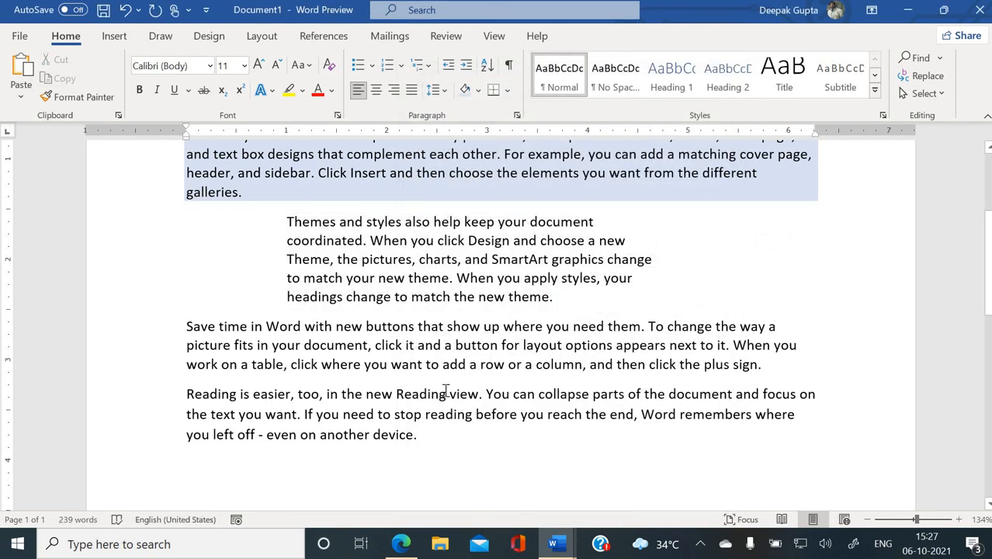
Give the fourth paragraph, "Save time in Word", a special First line indent of 0.6" and deselect it.
click(517, 118)
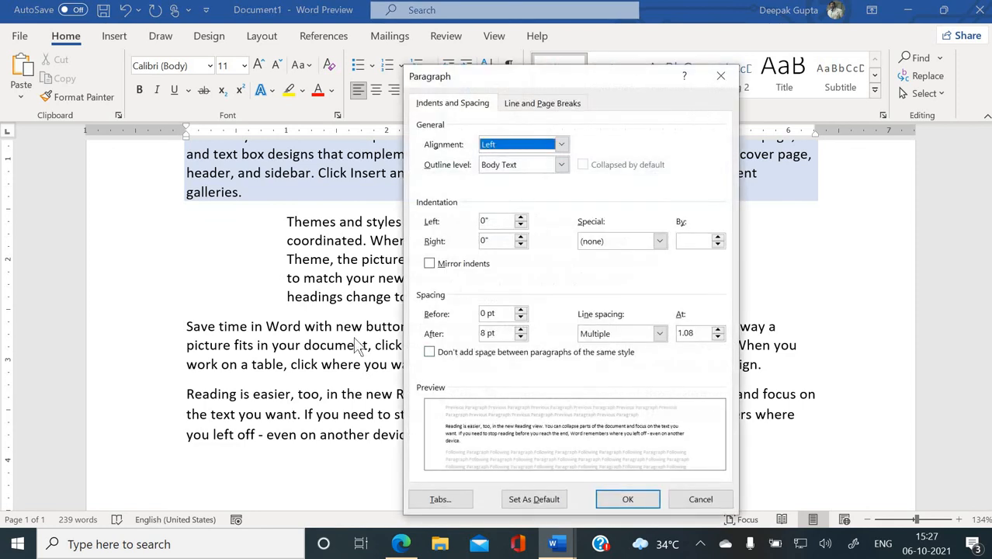
click(701, 499)
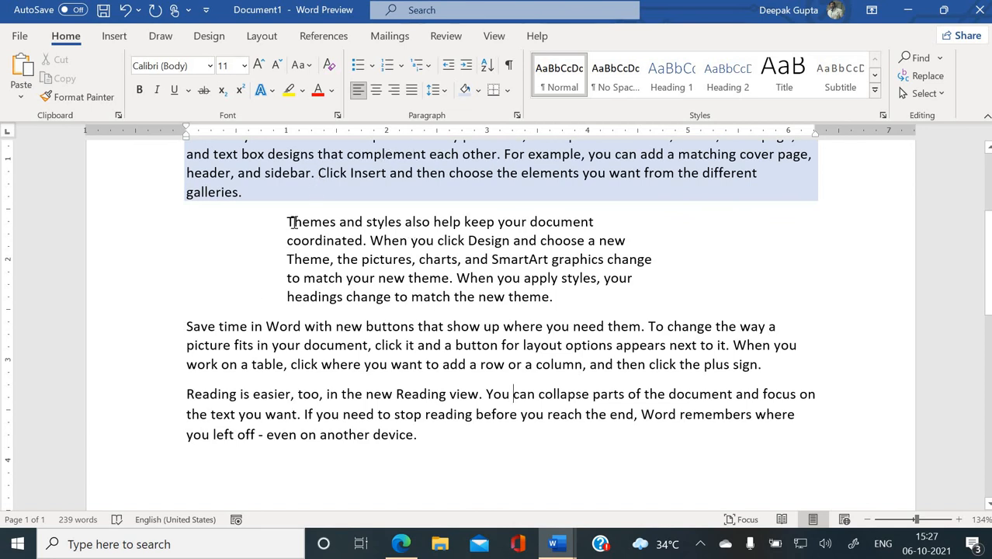
drag(171, 335, 175, 371)
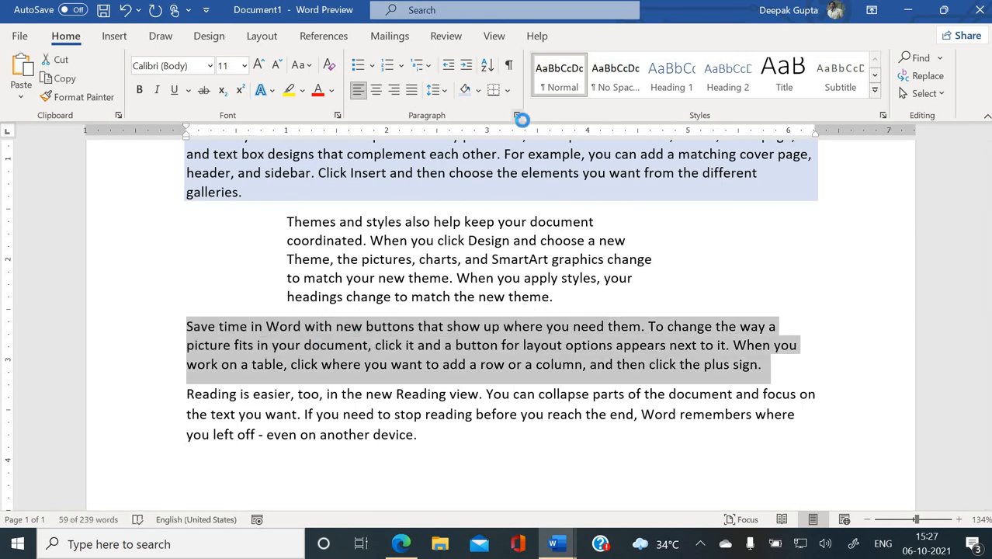
click(516, 115)
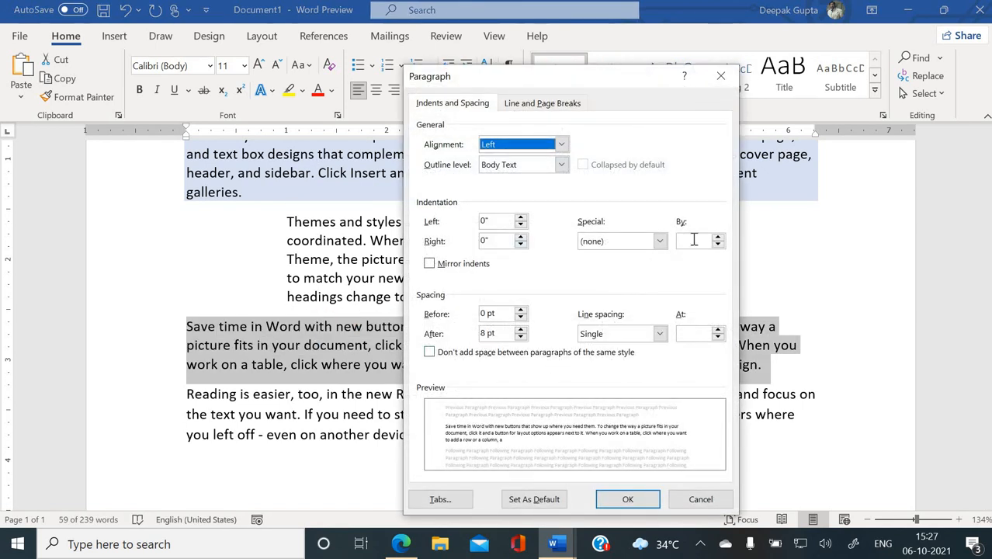
click(635, 242)
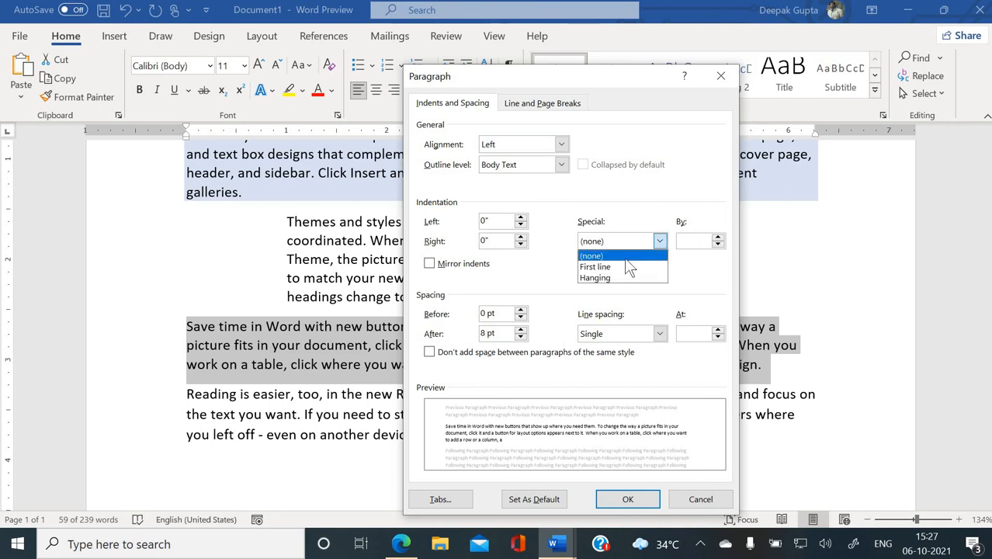
click(627, 267)
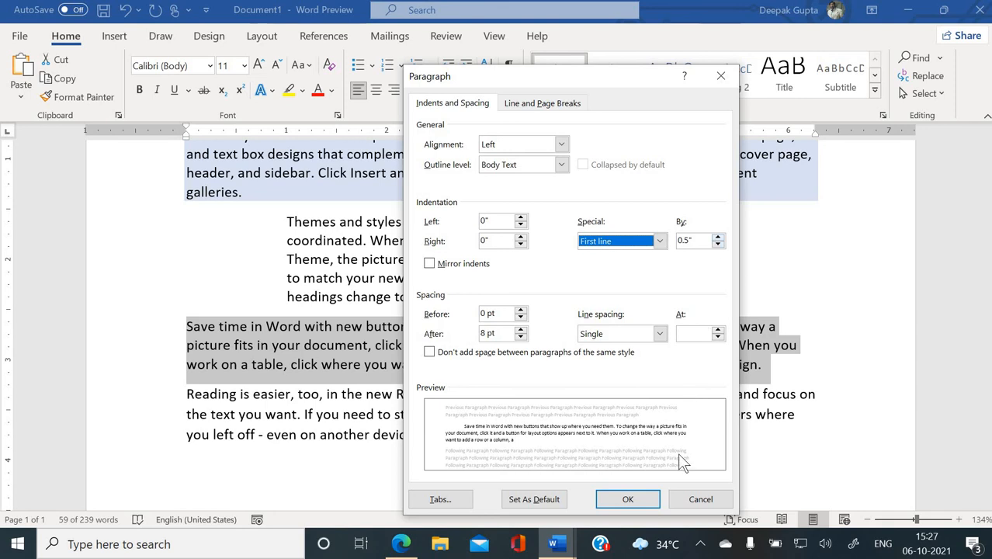
click(718, 237)
click(629, 491)
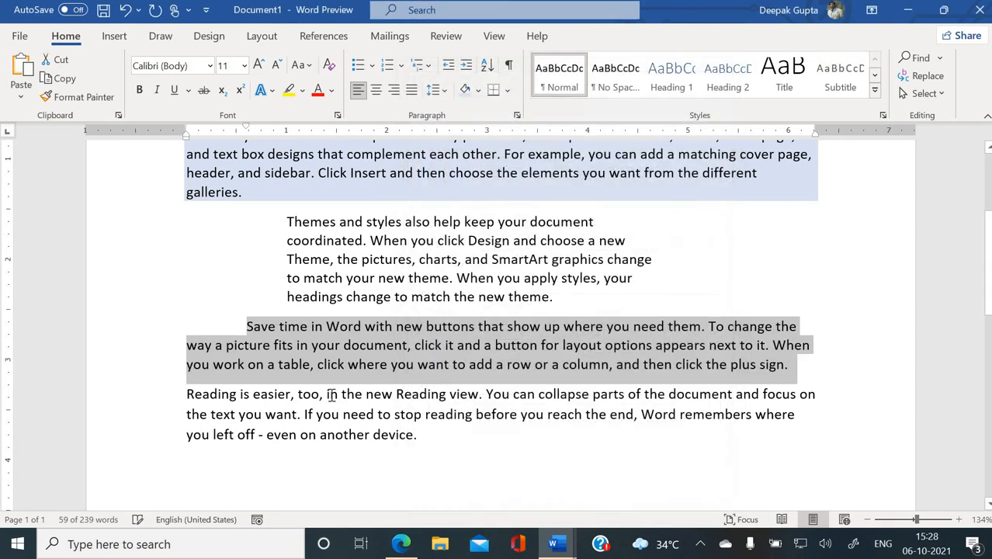
click(330, 394)
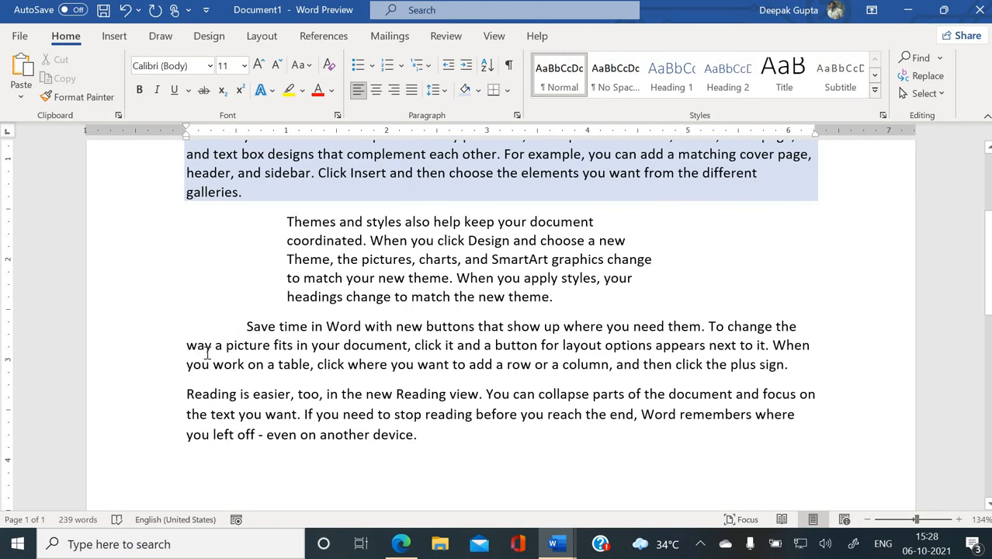
Give the last paragraph, "Reading is easier, too", a special Hanging indent of 0.5", deselect it and review the indented paragraphs.
scroll(186, 354, down, 1)
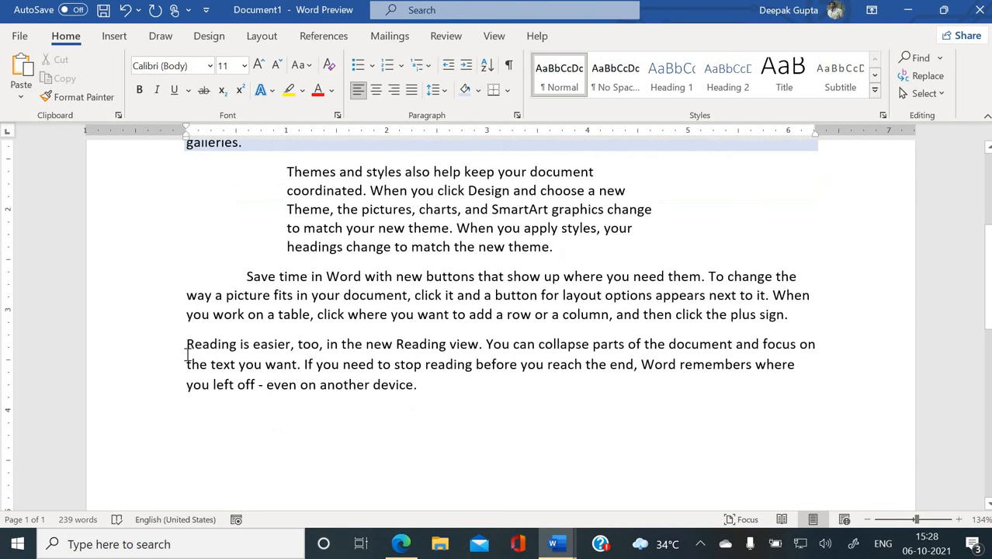
triple_click(383, 362)
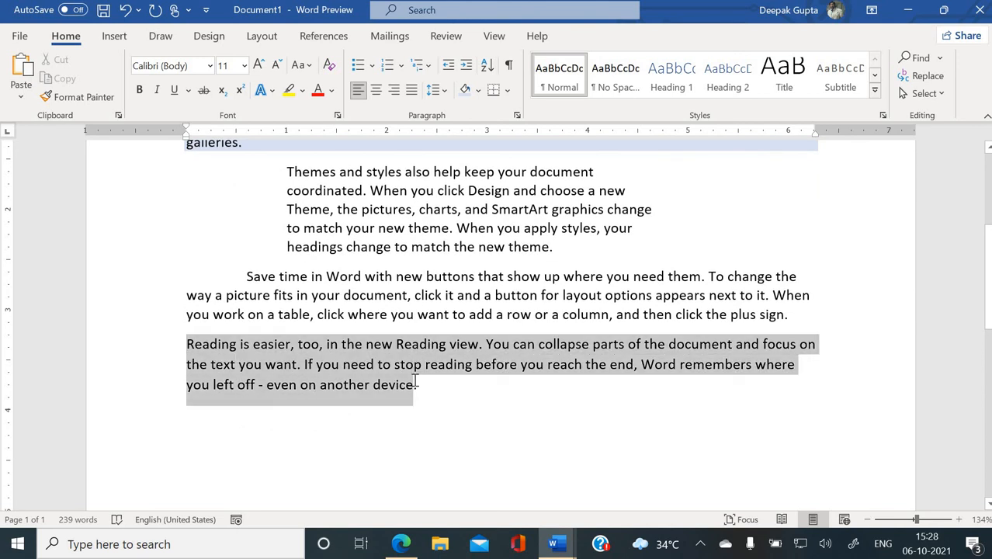
click(516, 115)
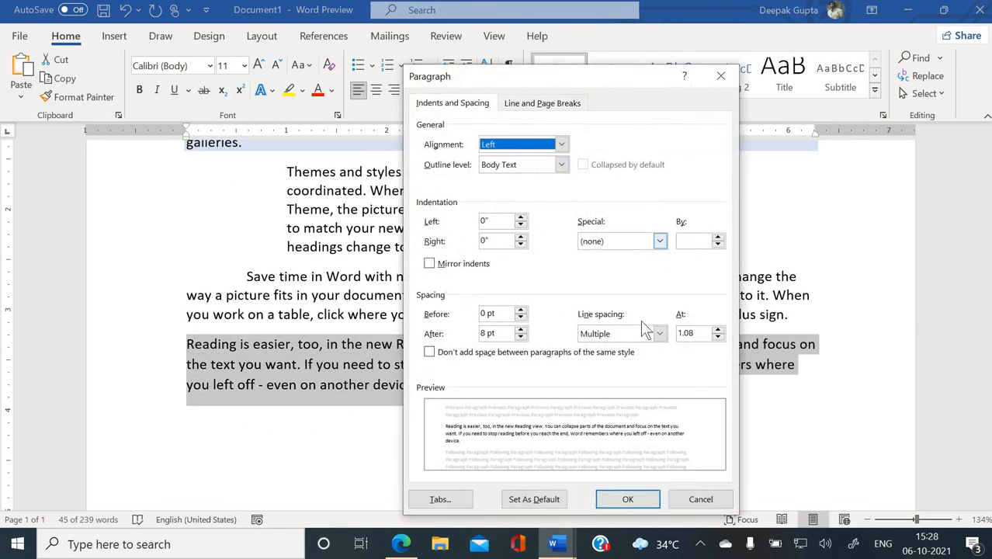
click(628, 242)
click(610, 277)
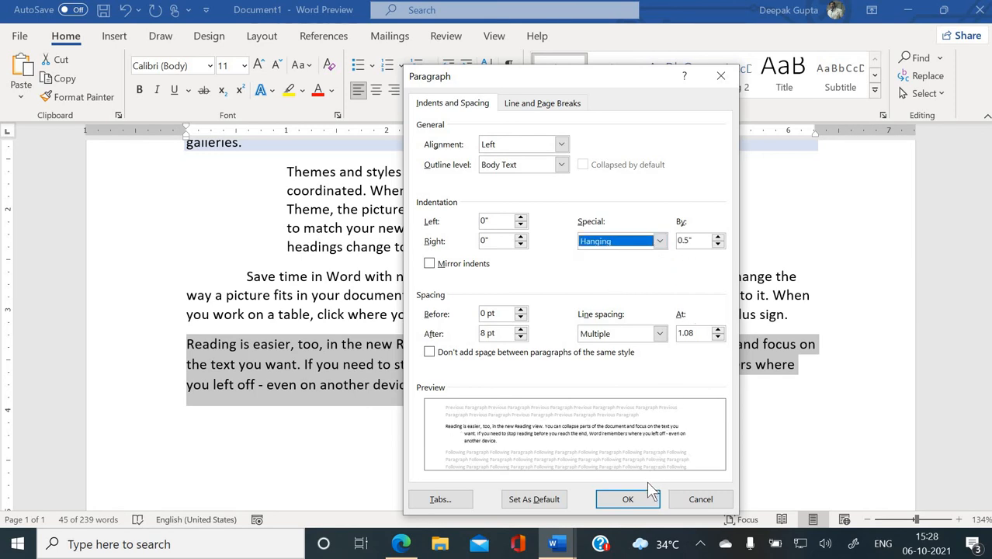
click(627, 499)
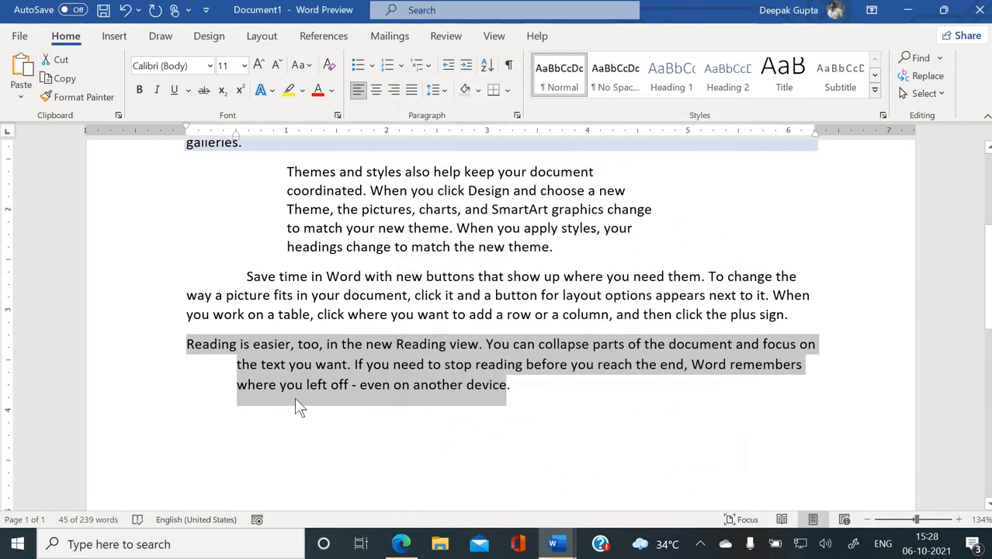
click(221, 388)
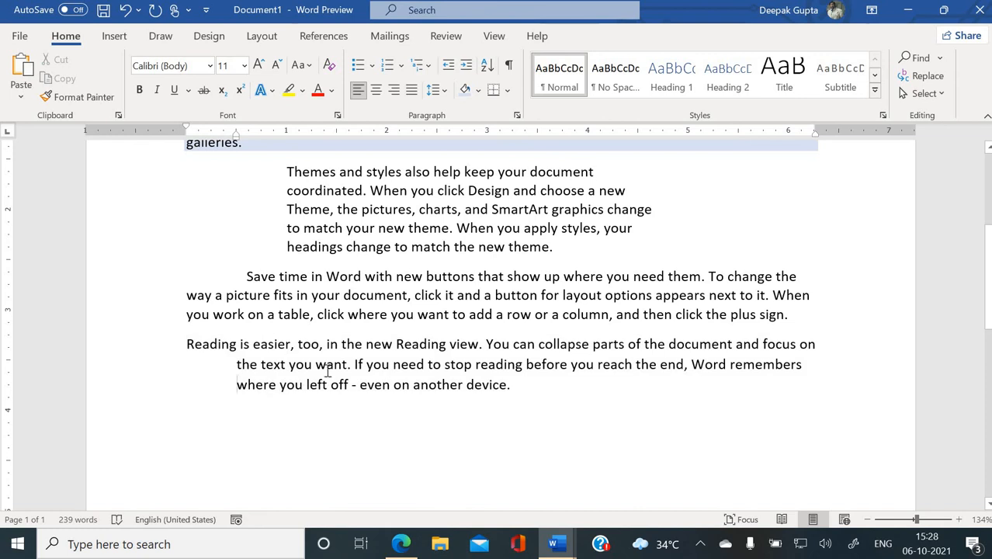
scroll(308, 322, up, 2)
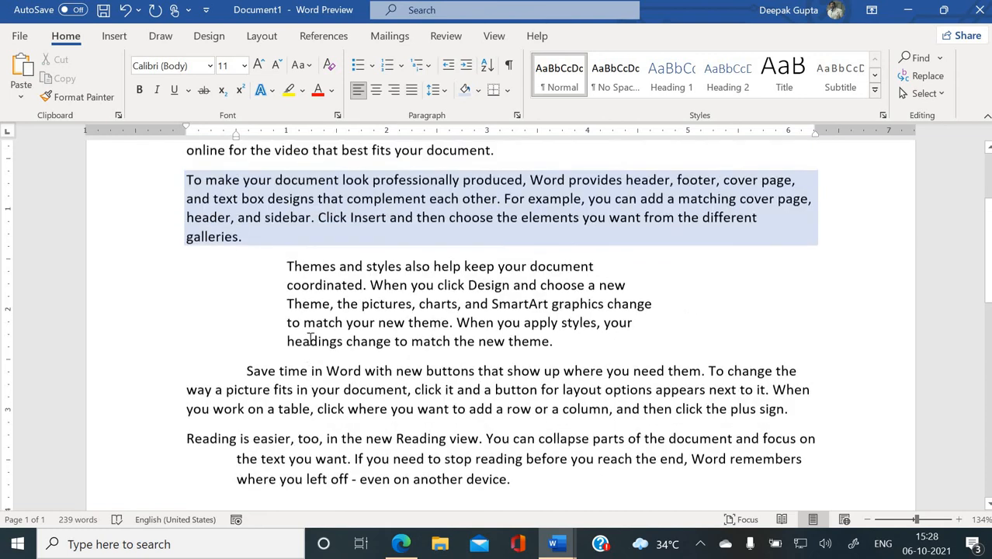
scroll(253, 400, down, 1)
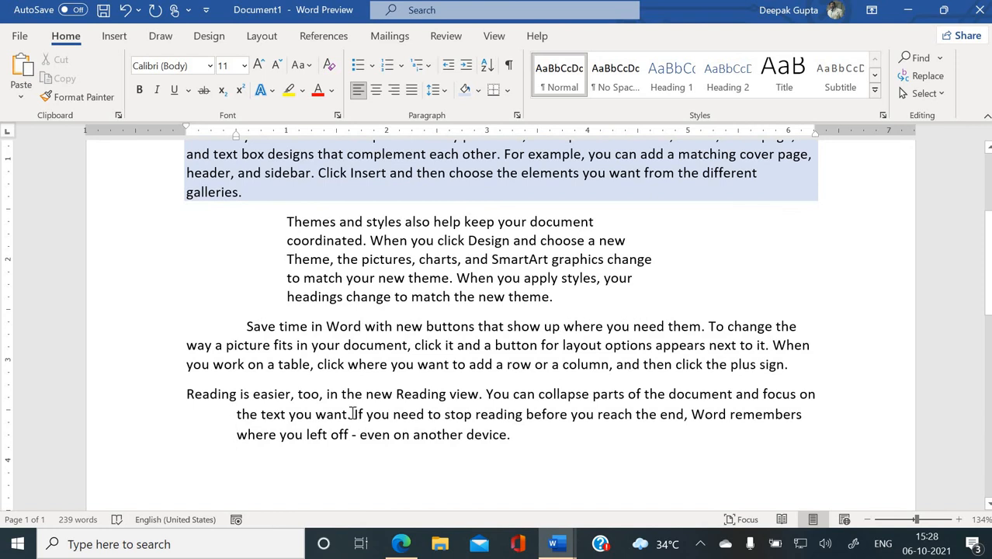
Check the last paragraph's indentation in the Paragraph settings and close them without changes.
scroll(353, 414, up, 2)
scroll(348, 406, down, 1)
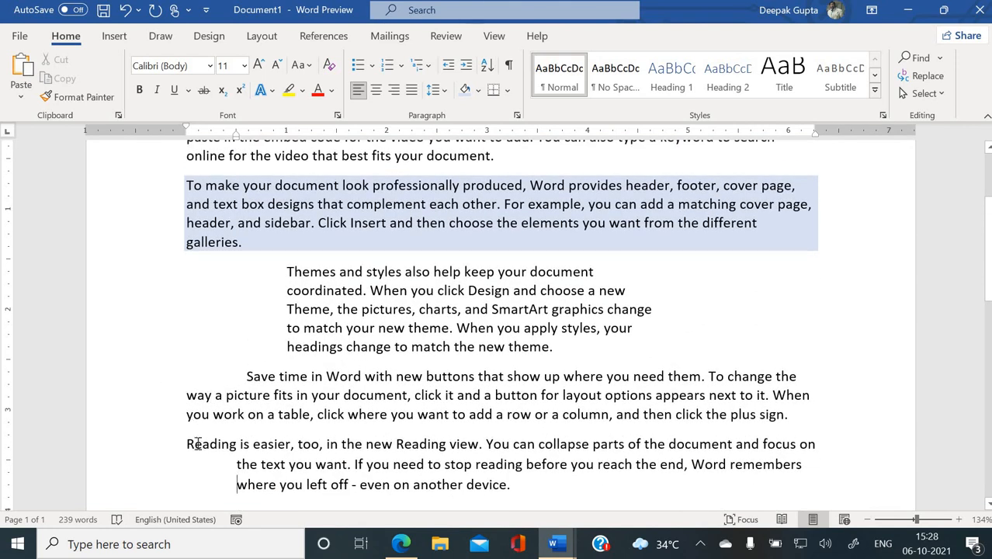
scroll(212, 377, down, 2)
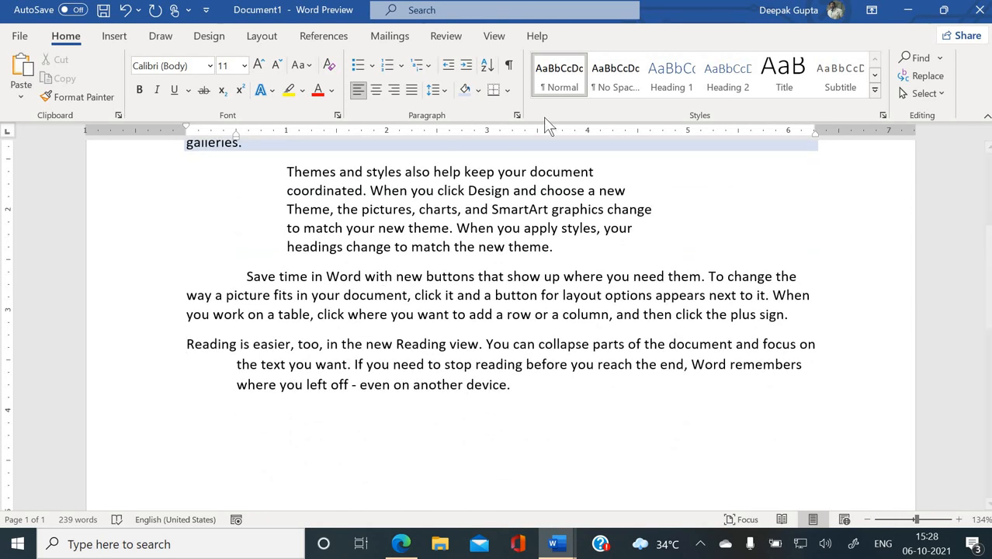
click(517, 115)
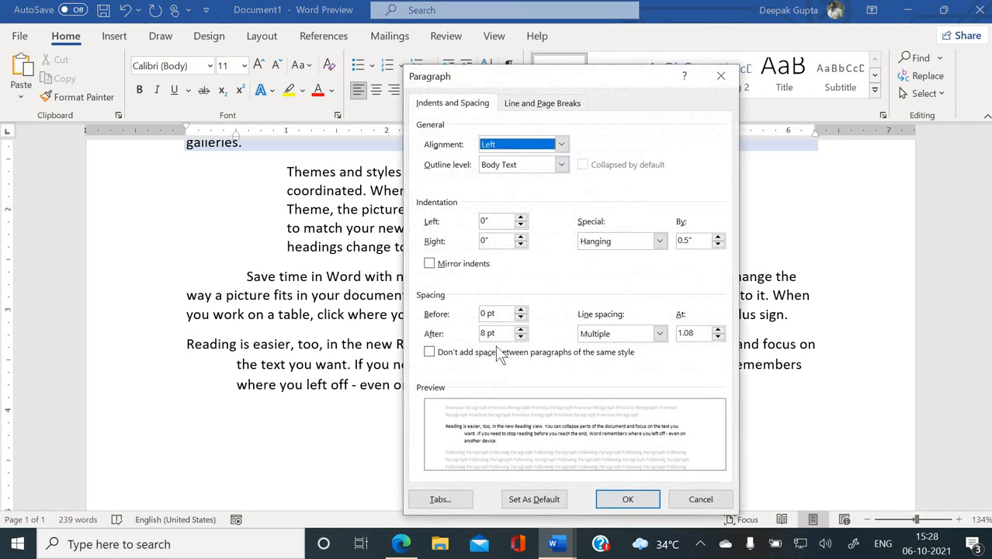
click(701, 501)
Start a new paragraph at the end of the document and generate sample text there with =RAND().
scroll(582, 412, down, 3)
click(552, 242)
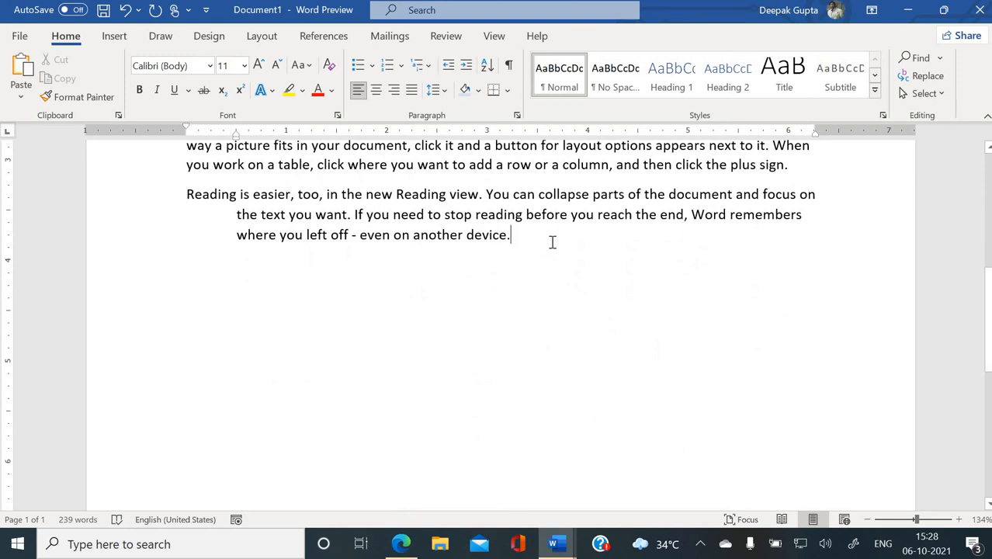
key(Return)
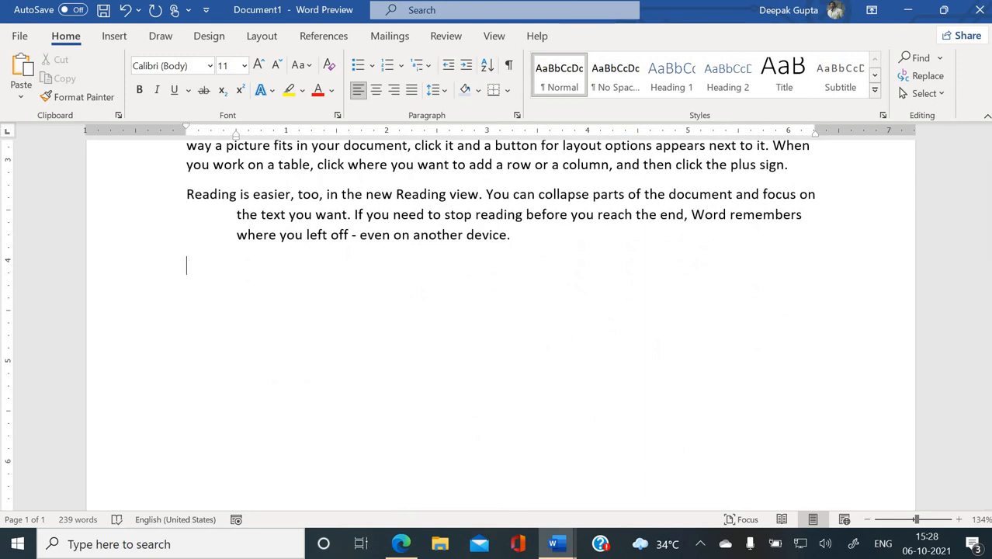
text(=RAND)
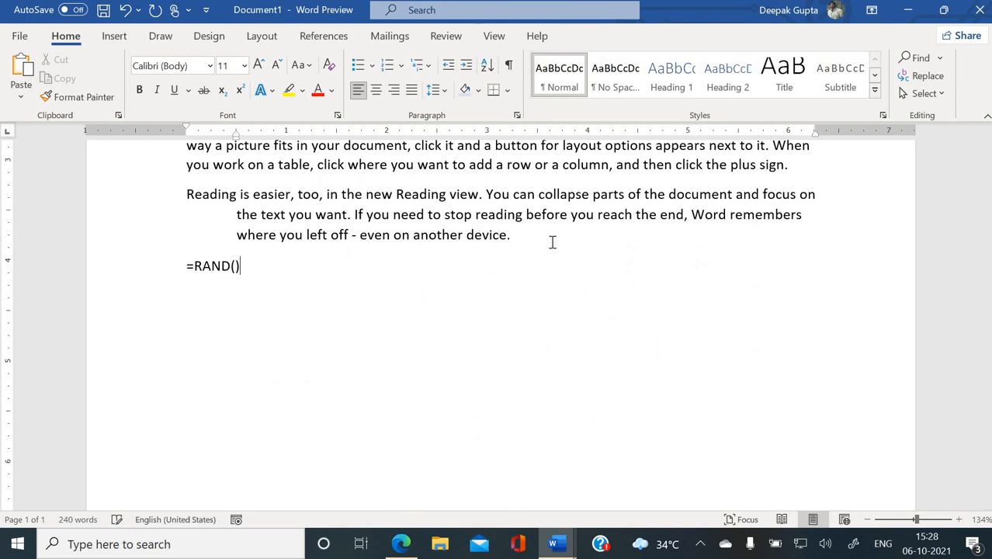
text(())
key(Return)
scroll(380, 287, up, 3)
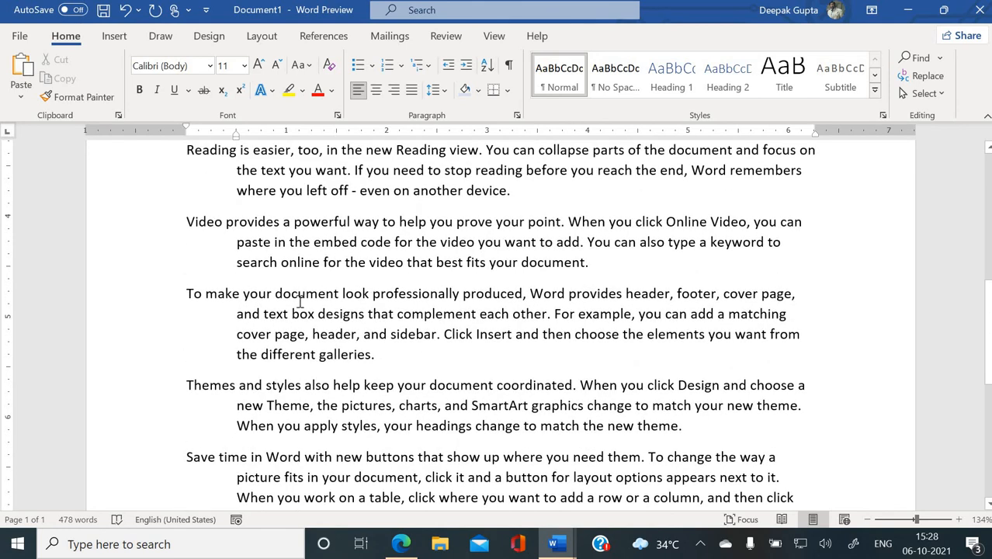
Select all the newly generated sample paragraphs and set their special indentation to (none).
drag(179, 233, 529, 197)
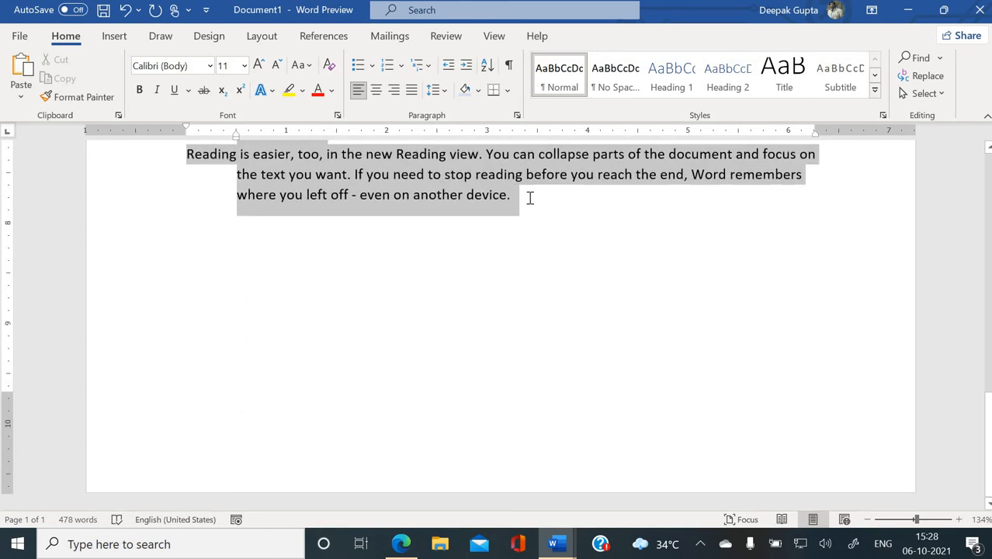
click(516, 115)
click(621, 241)
click(596, 256)
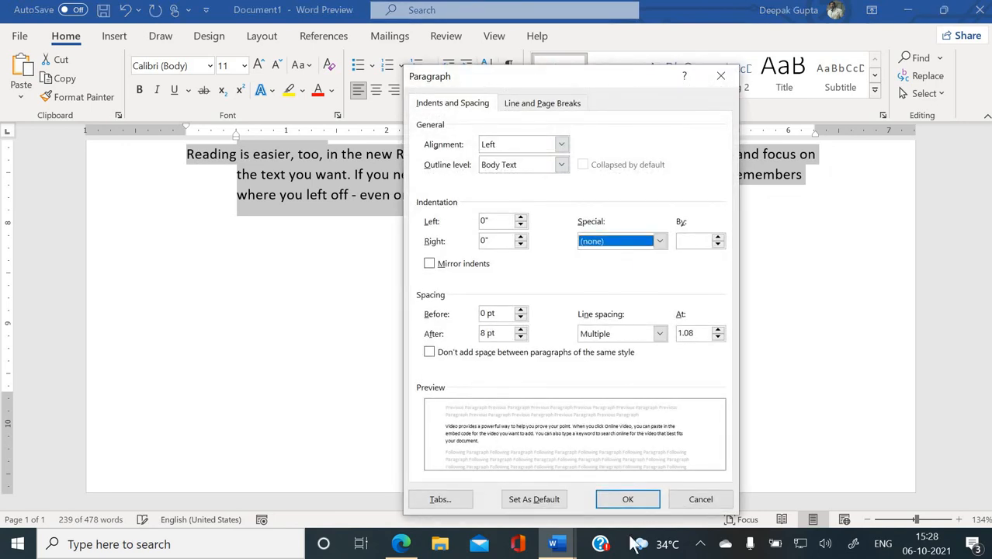
click(627, 499)
scroll(396, 363, up, 8)
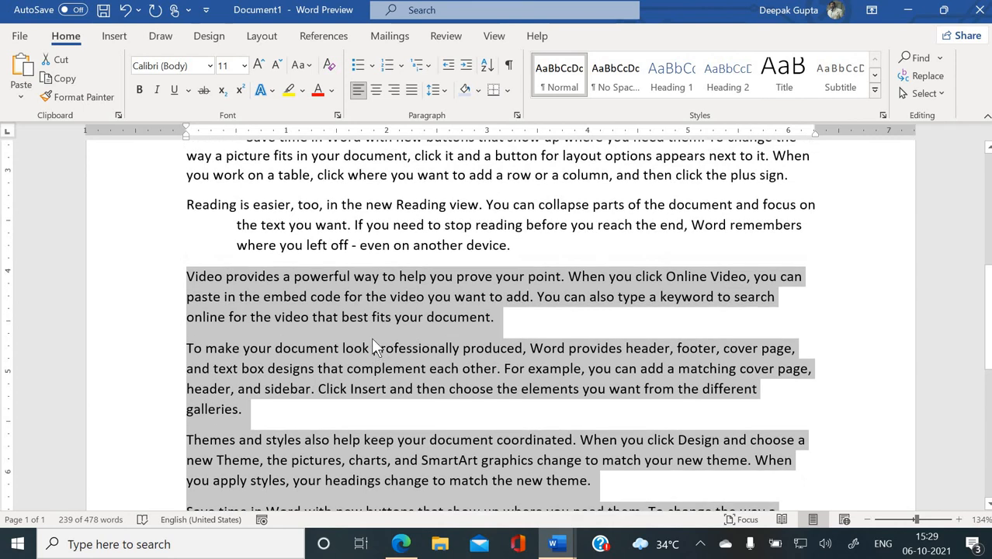
Try separating the first two new paragraphs with blank lines after "fits your document.", and remove those lines again.
click(371, 337)
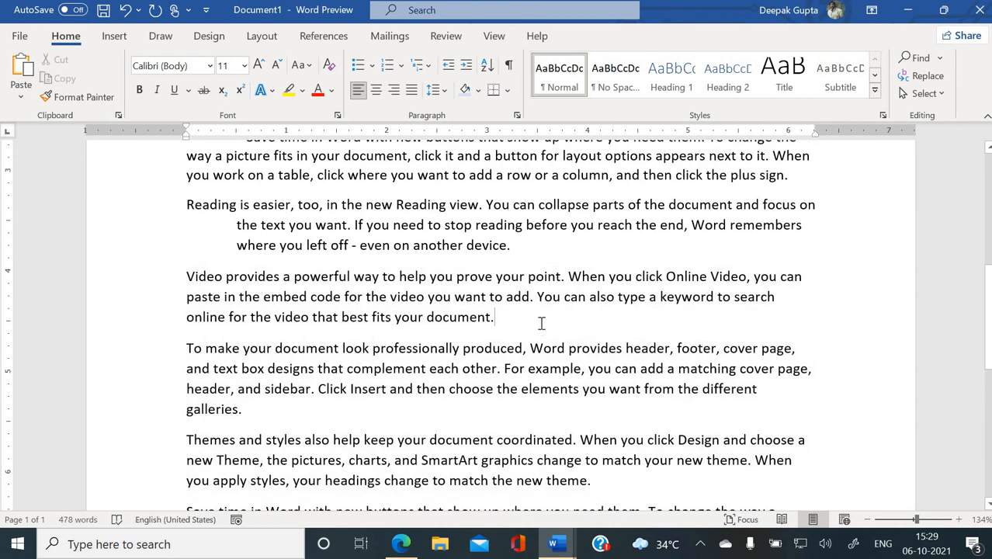
key(Return)
key(Return)
key(Return)
key(BackSpace)
key(BackSpace)
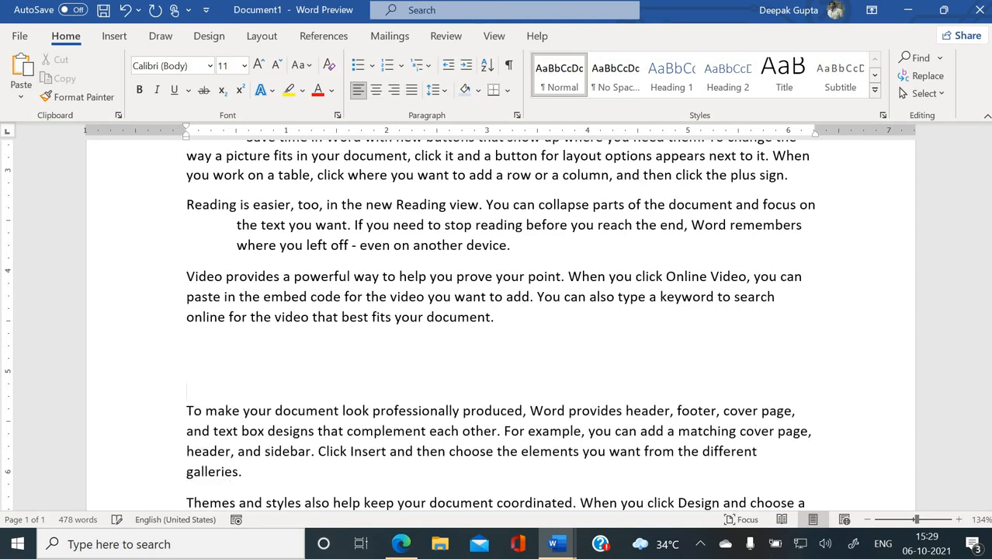
key(BackSpace)
Select all the newly generated paragraphs and increase the spacing after them by four increments in the Paragraph settings.
scroll(487, 368, down, 4)
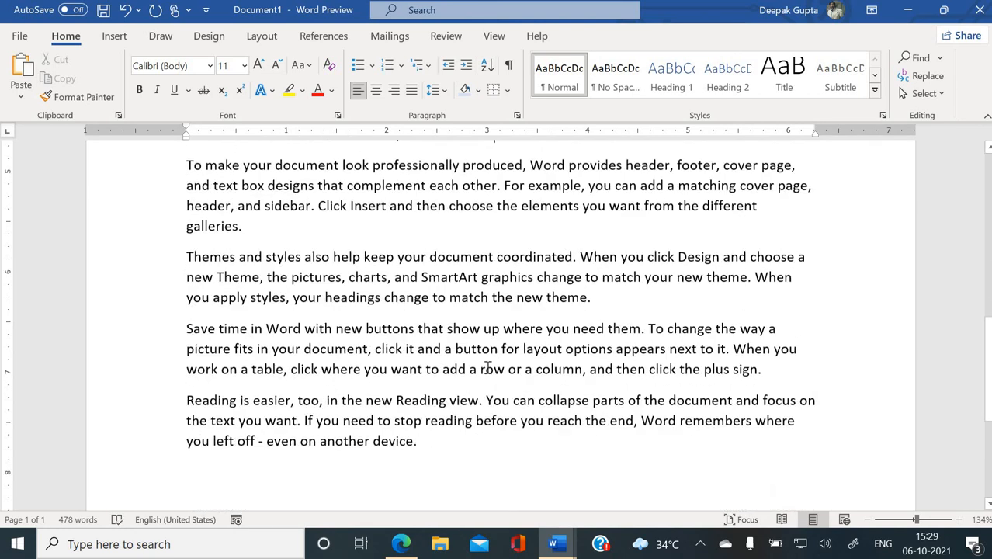
scroll(487, 368, up, 4)
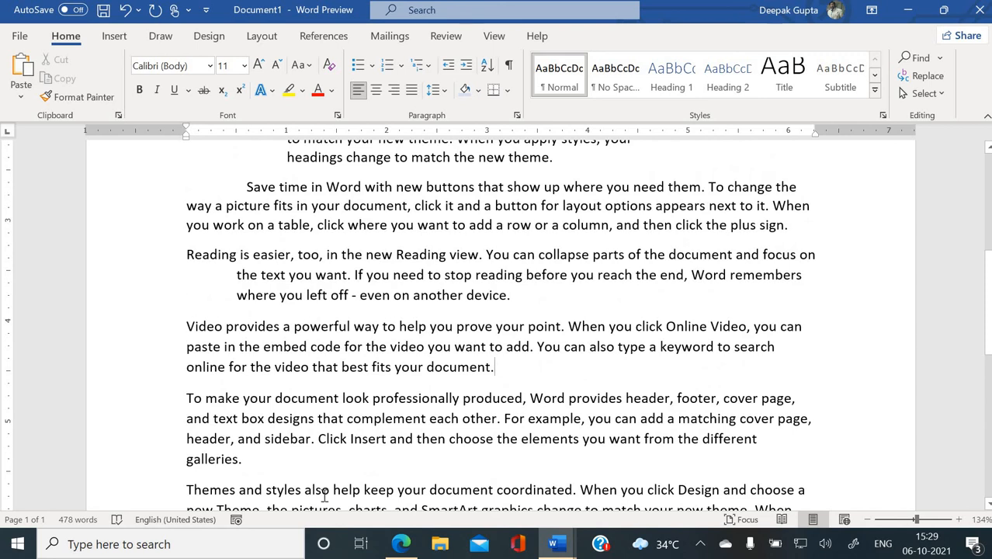
key(ctrl+shift+End)
scroll(435, 225, down, 3)
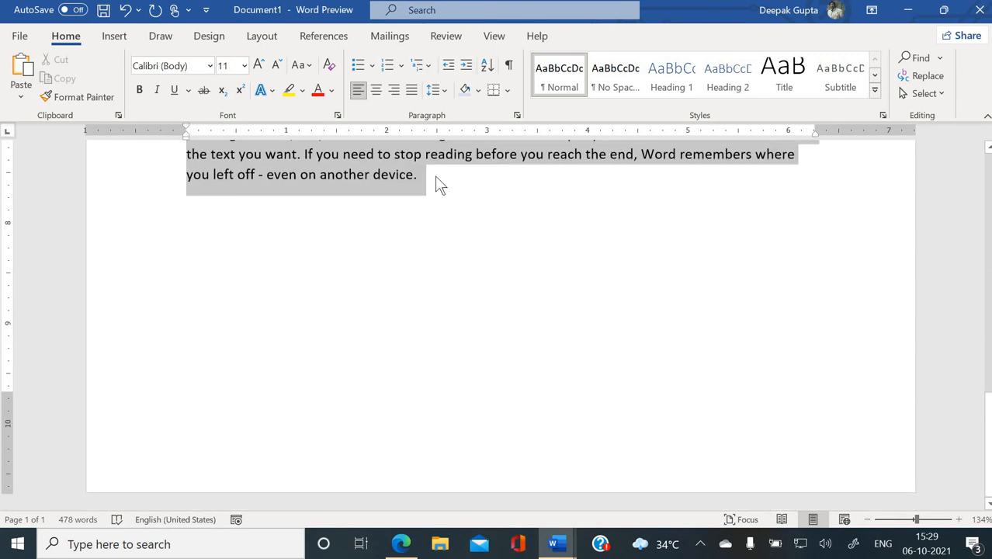
scroll(299, 238, up, 4)
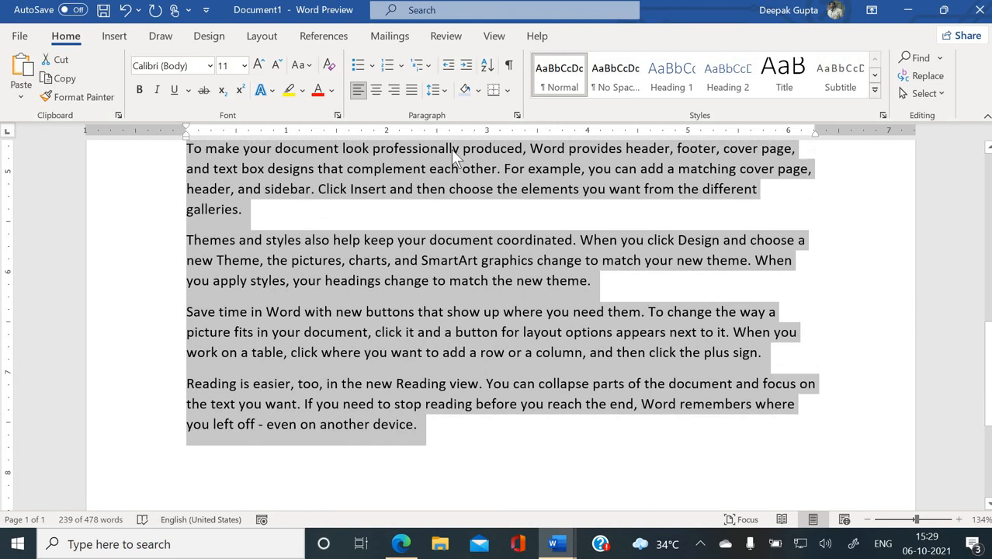
click(517, 115)
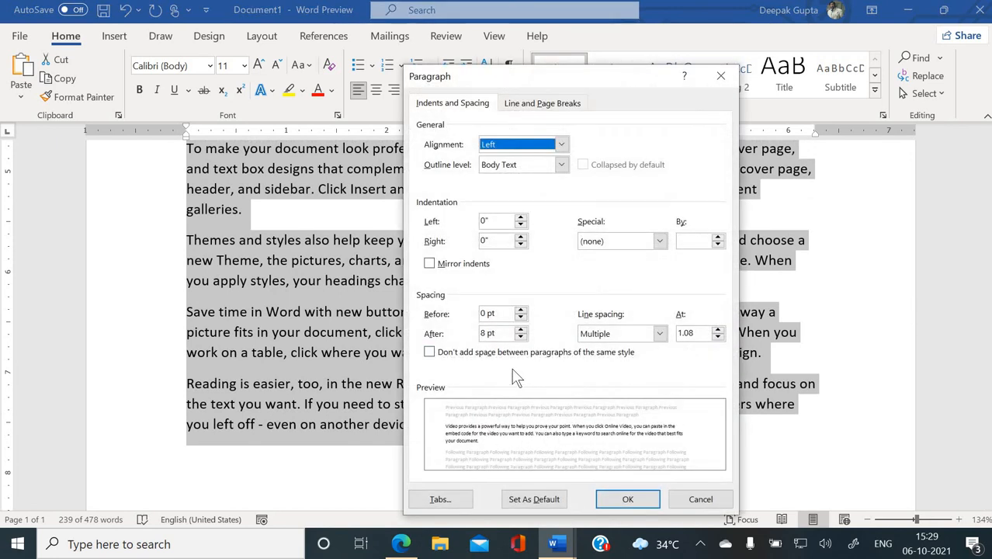
click(520, 329)
click(520, 330)
click(520, 329)
click(520, 329)
click(627, 500)
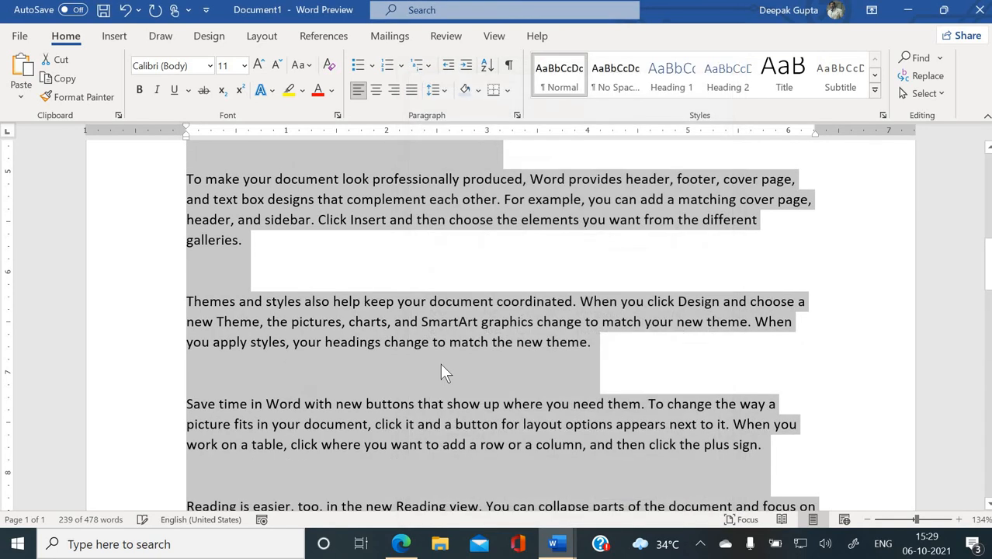
Deselect the text and examine the gaps between the newly generated paragraphs.
click(437, 342)
scroll(396, 399, up, 3)
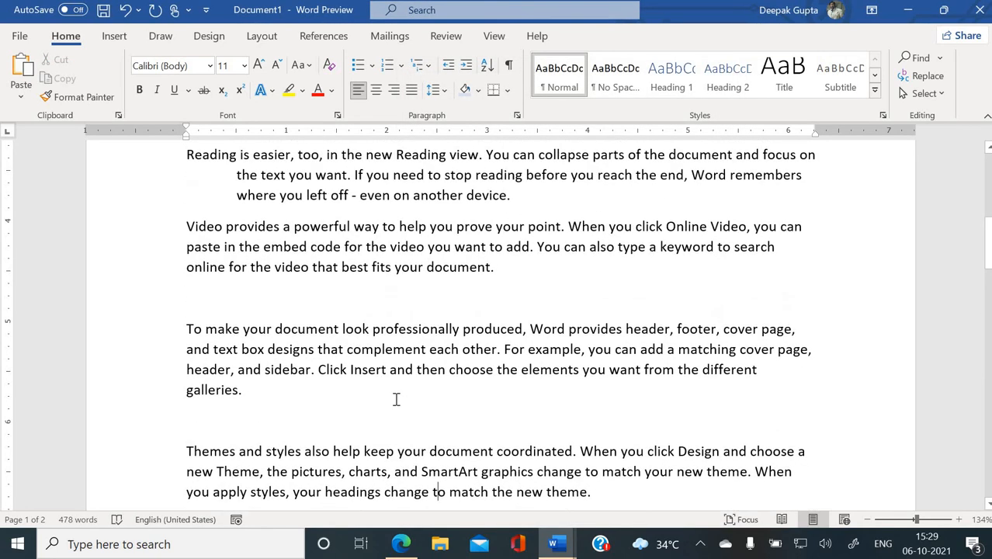
scroll(396, 399, down, 5)
scroll(396, 399, down, 2)
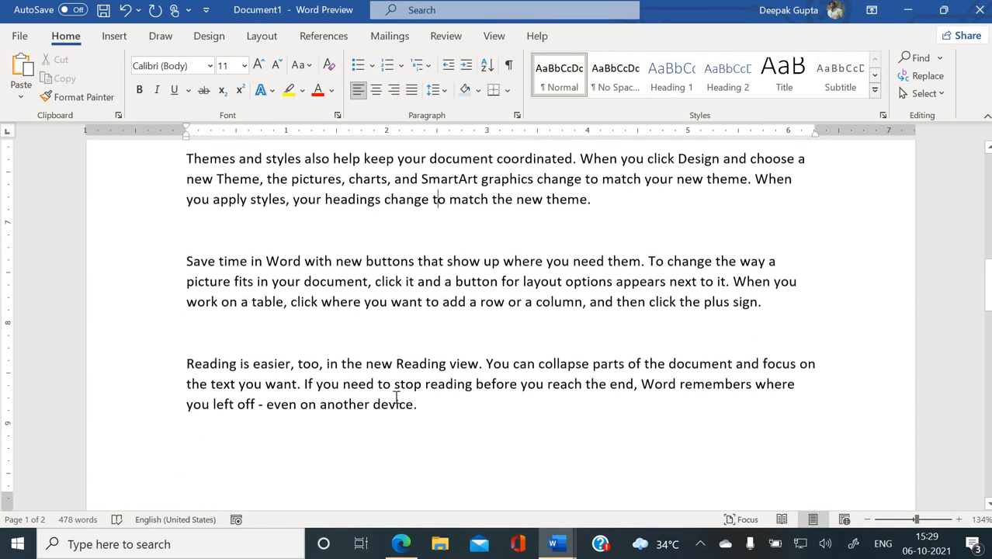
scroll(396, 399, up, 5)
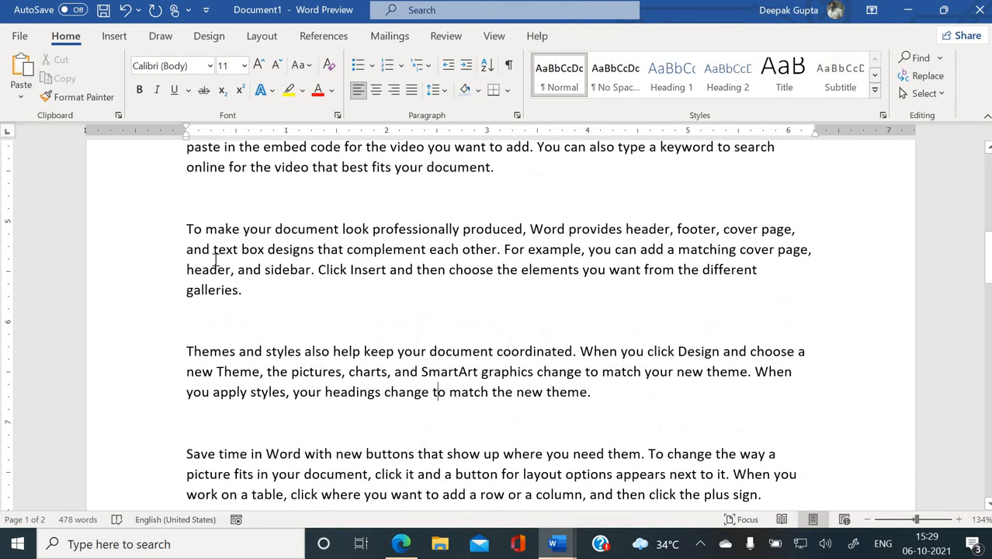
scroll(189, 230, up, 3)
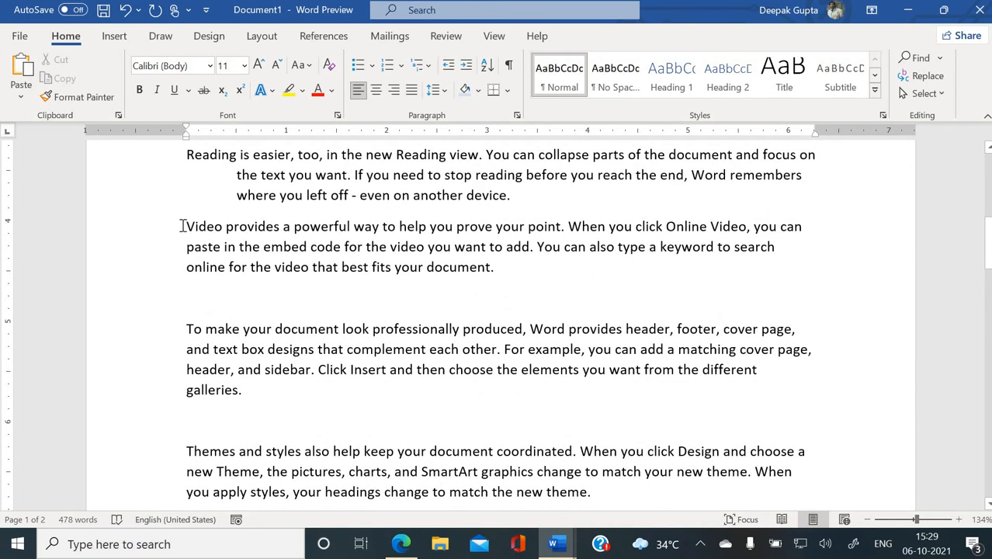
Select the newly generated paragraphs and set their spacing to 30 pt before and 0 pt after.
drag(187, 227, 583, 385)
drag(402, 297, 429, 296)
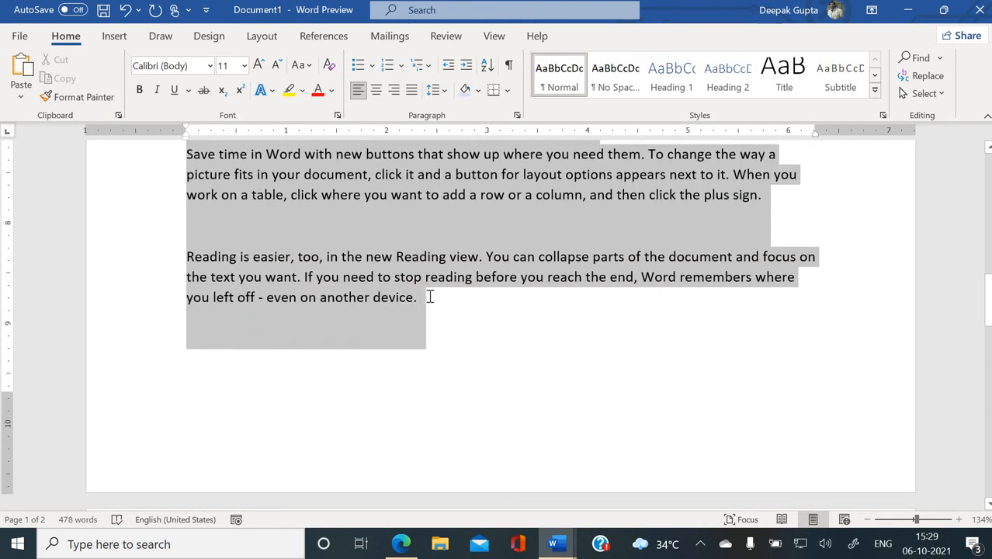
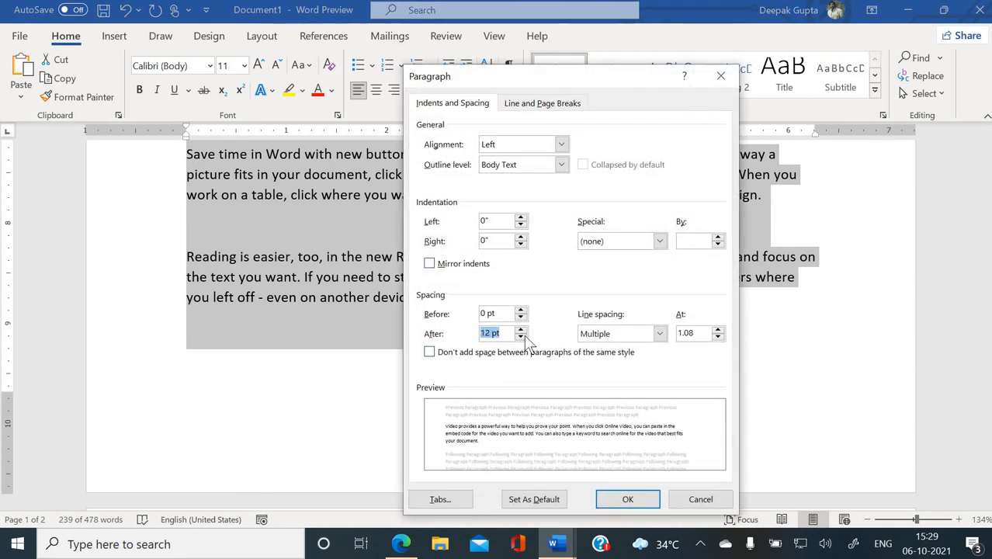
click(521, 337)
click(520, 337)
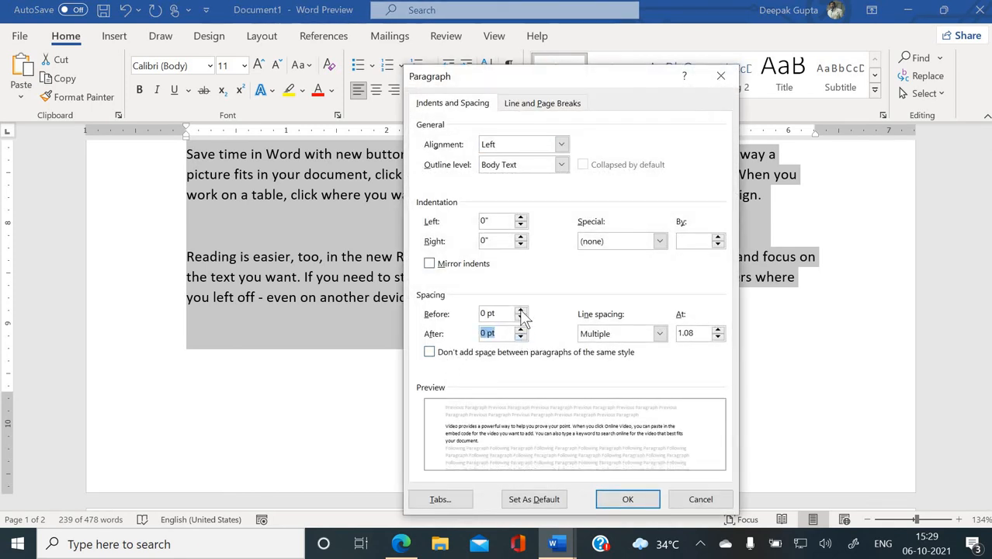
click(521, 310)
click(520, 309)
click(521, 310)
click(521, 310)
click(521, 310)
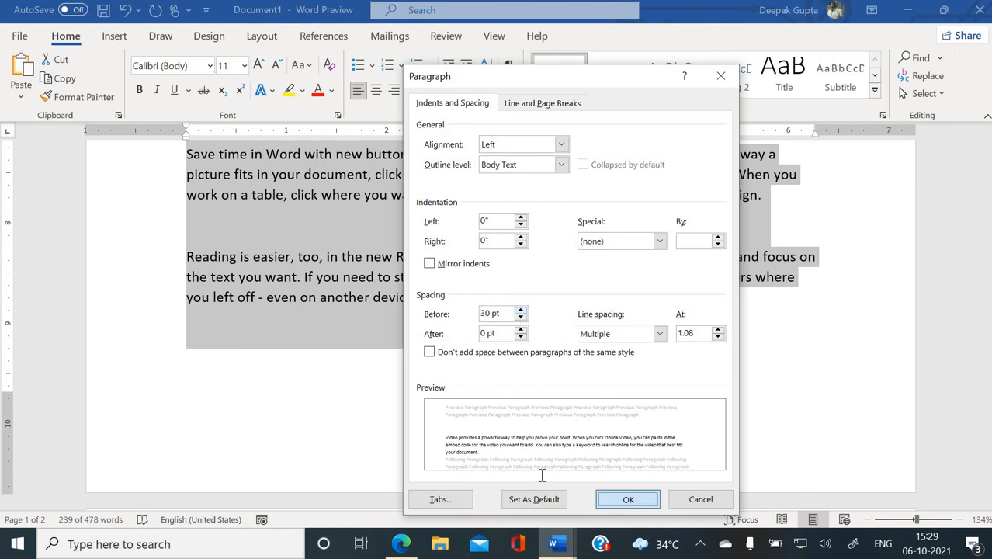
key(Return)
scroll(536, 461, up, 2)
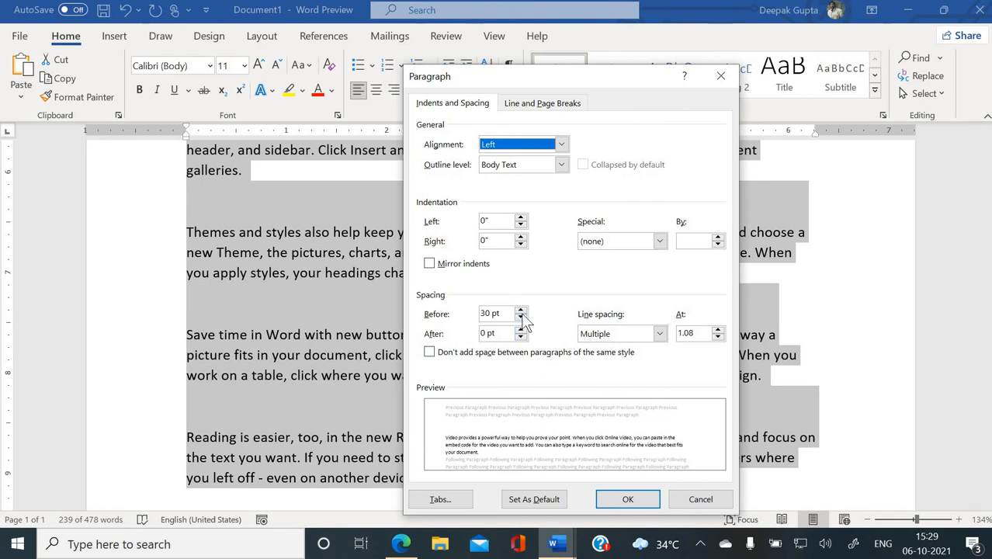
Set the selected paragraphs' spacing before to 0 pt and their line spacing to Single, and apply the settings.
click(521, 310)
click(521, 319)
click(521, 319)
click(521, 318)
click(520, 318)
click(521, 318)
click(521, 318)
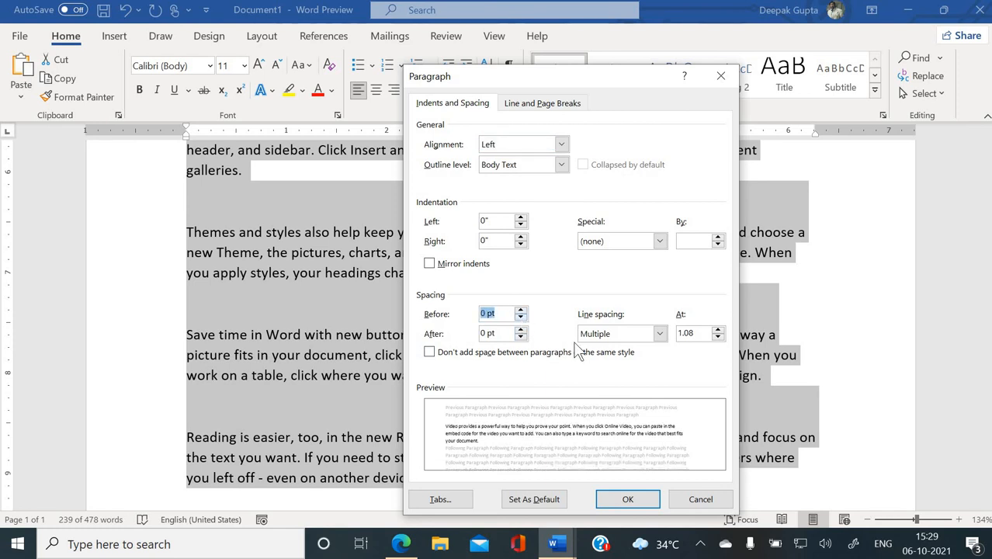
click(629, 341)
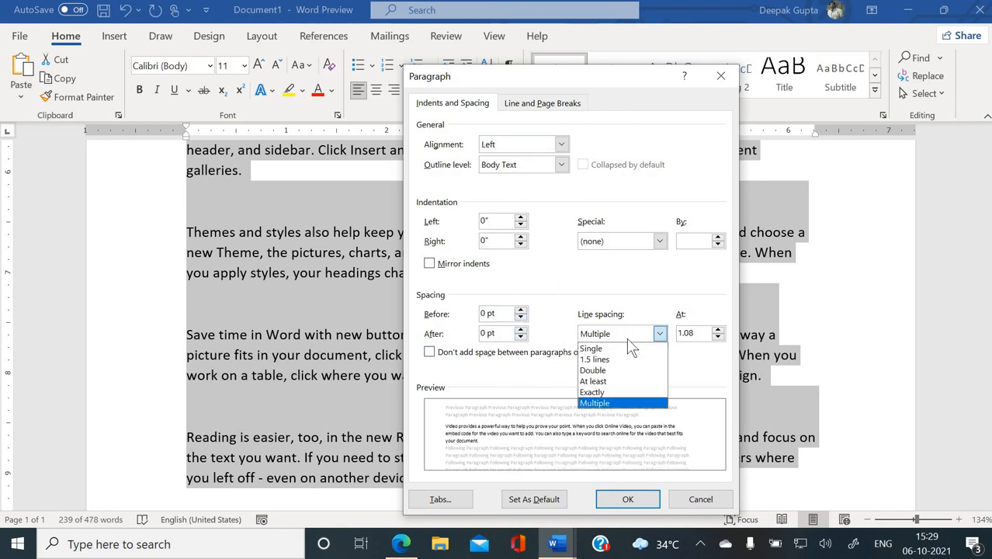
click(656, 334)
click(656, 334)
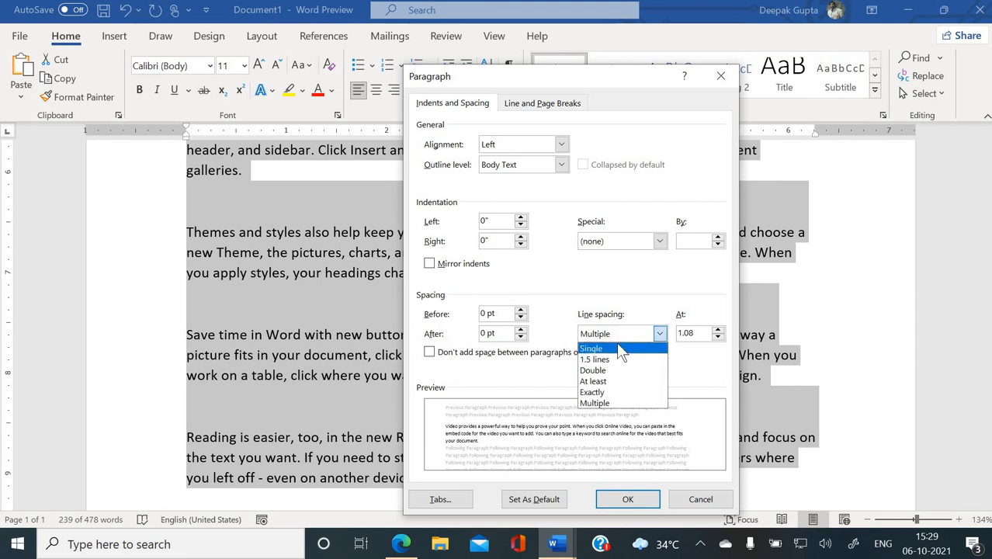
click(613, 349)
click(623, 499)
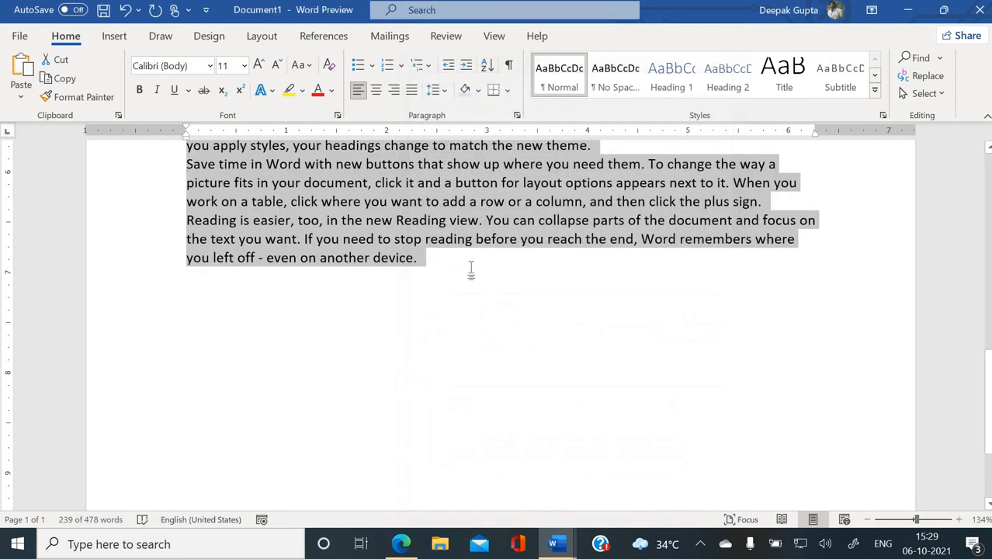
Set the line spacing of the selected paragraphs to 1.5 lines in the Paragraph settings.
scroll(490, 267, up, 4)
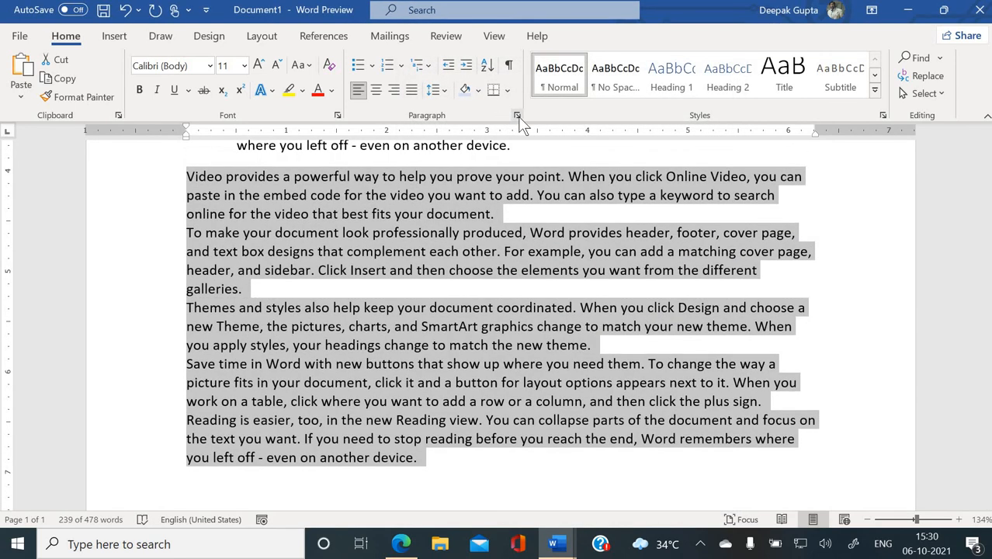
click(517, 117)
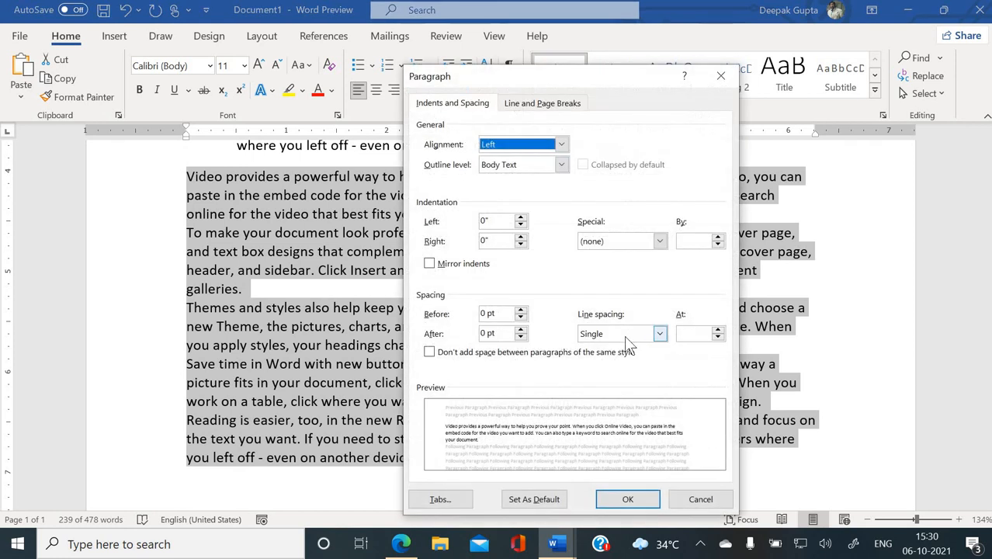
click(624, 336)
click(610, 354)
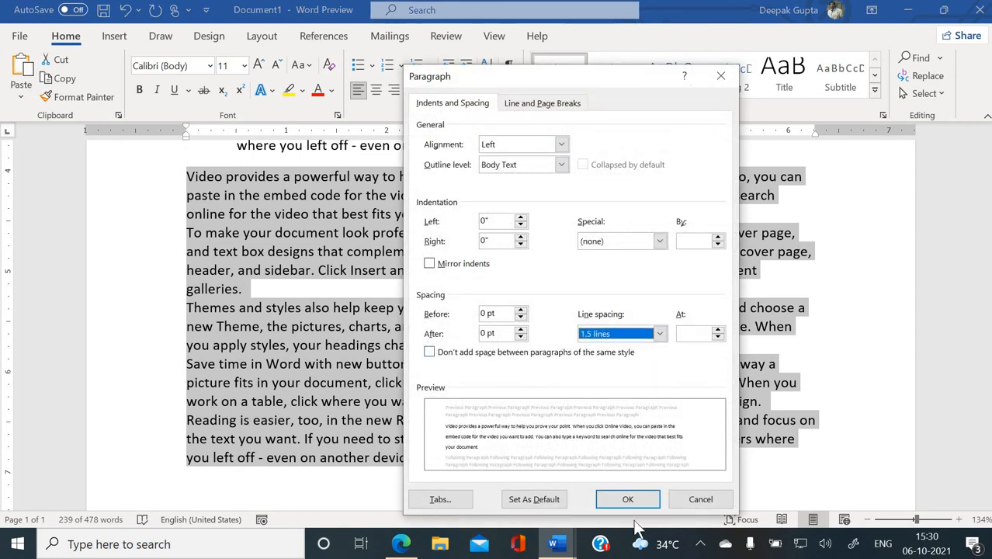
click(627, 499)
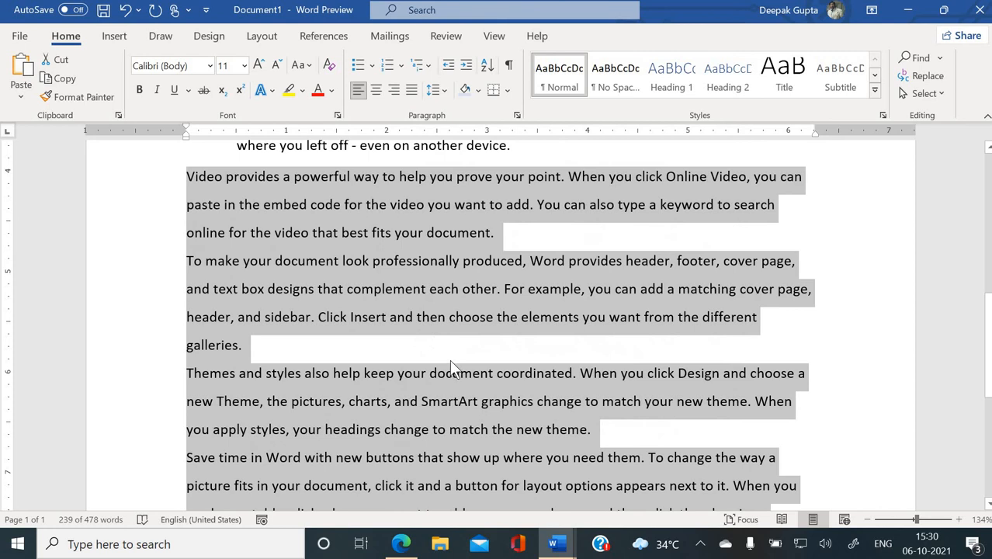
Deselect the text and review the Line and Page Breaks and Indents and Spacing options in the Paragraph settings.
click(347, 353)
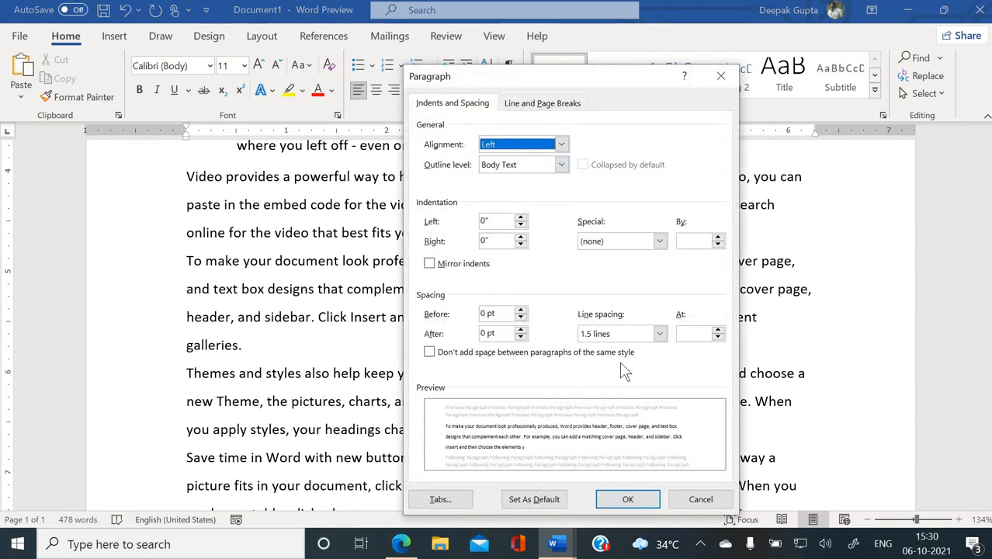
click(532, 106)
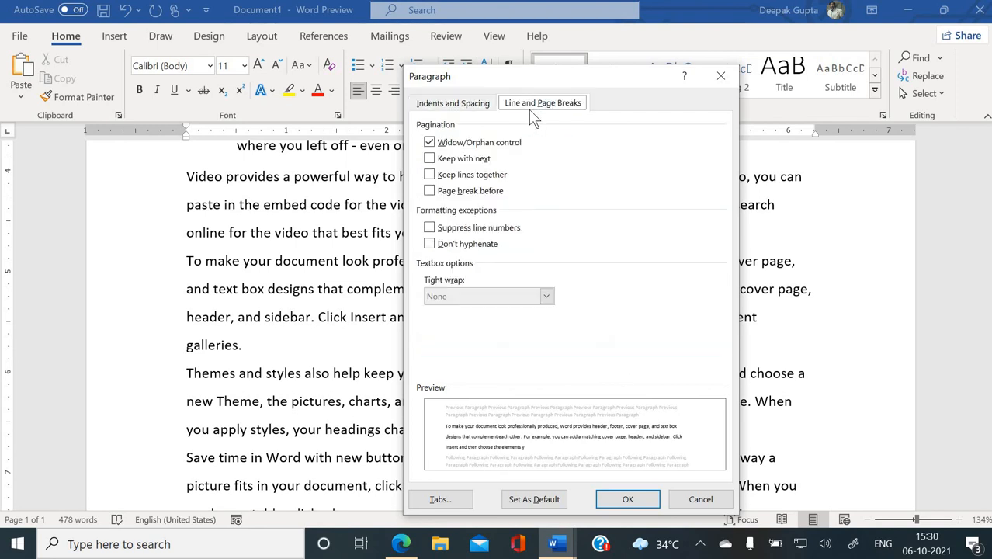
click(460, 107)
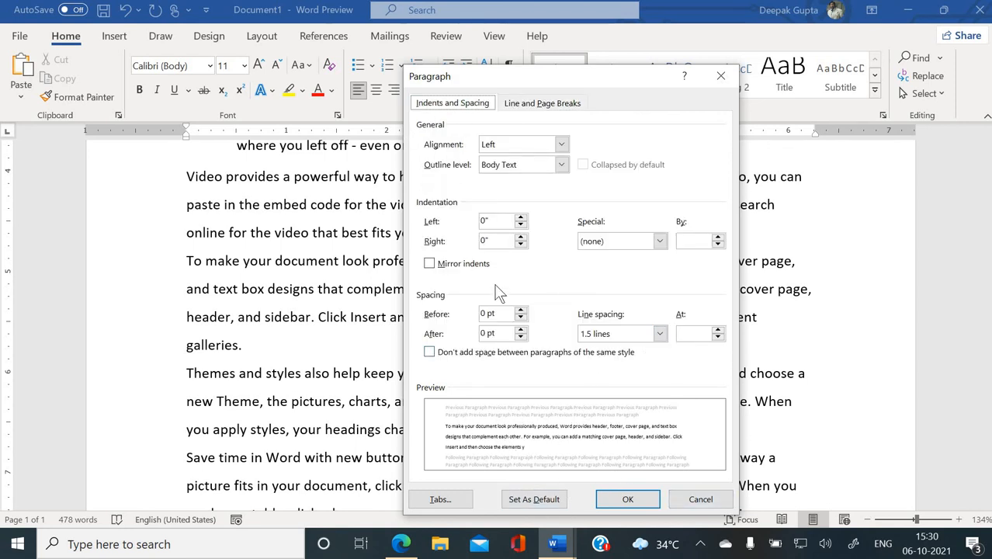
click(628, 499)
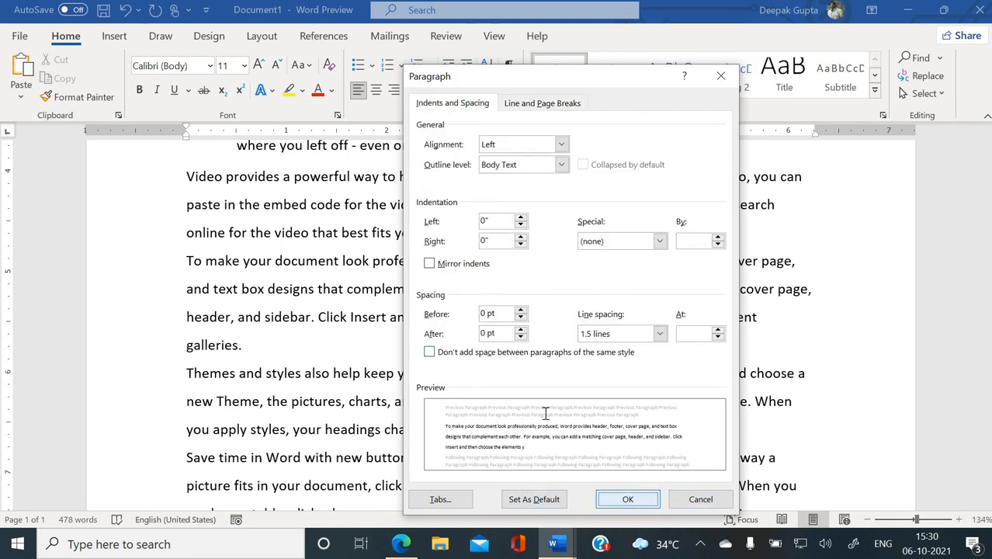
Switch to the WORD TEST 3.docx document and read through its numbered list of practice tasks.
scroll(445, 364, up, 3)
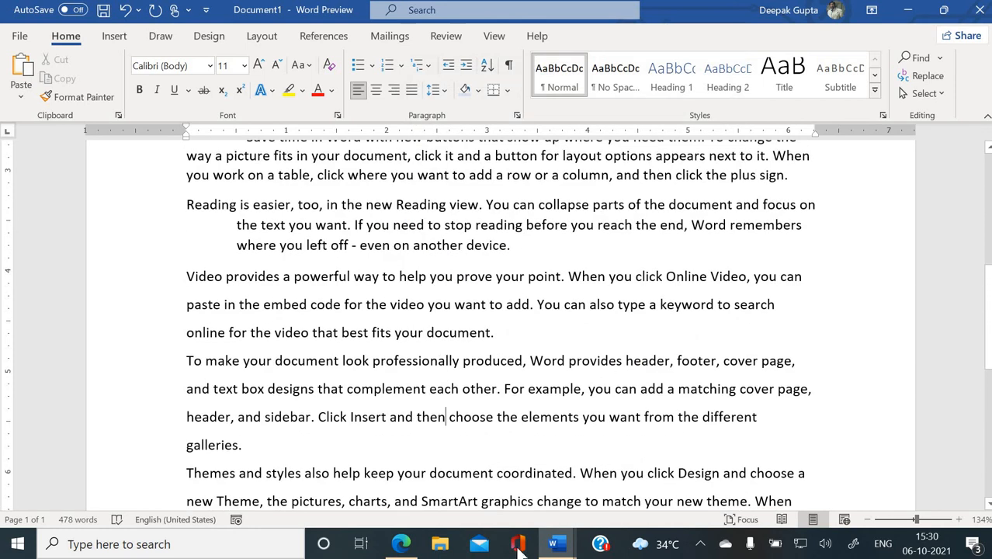
mouse_move(555, 546)
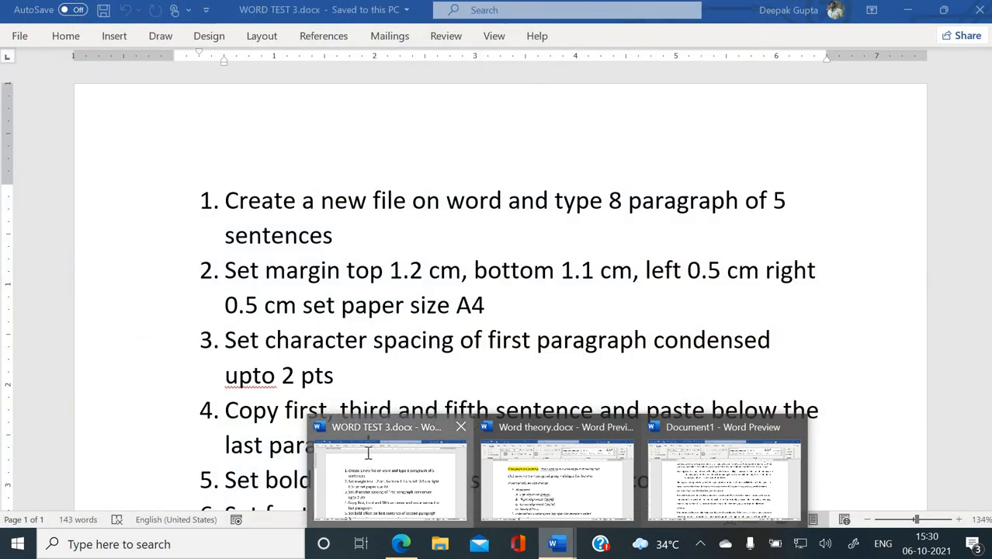
click(388, 473)
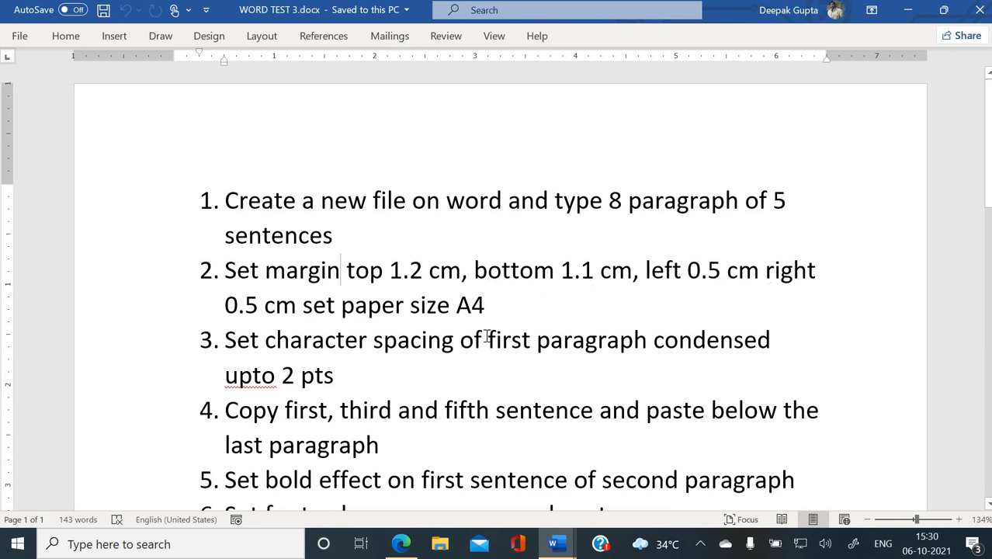
scroll(485, 338, down, 1)
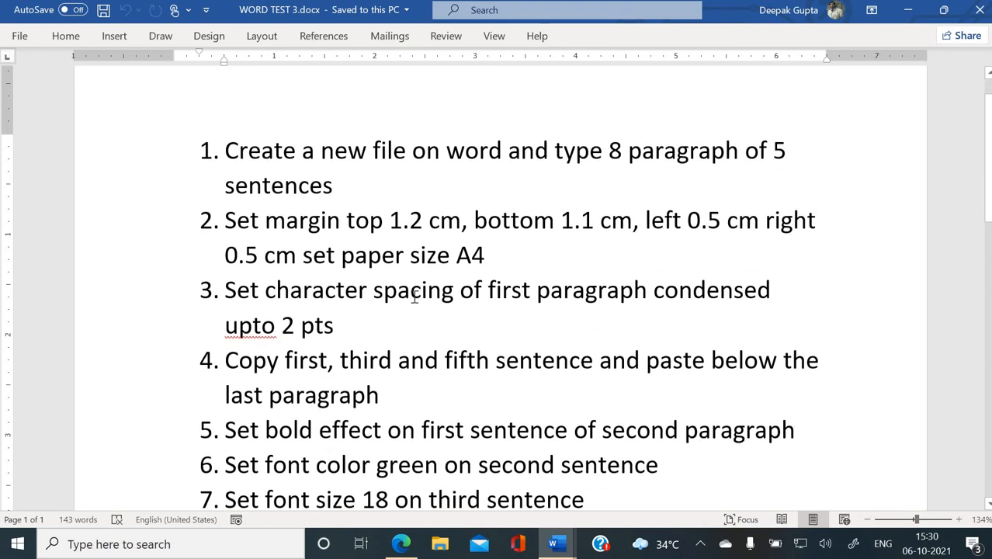